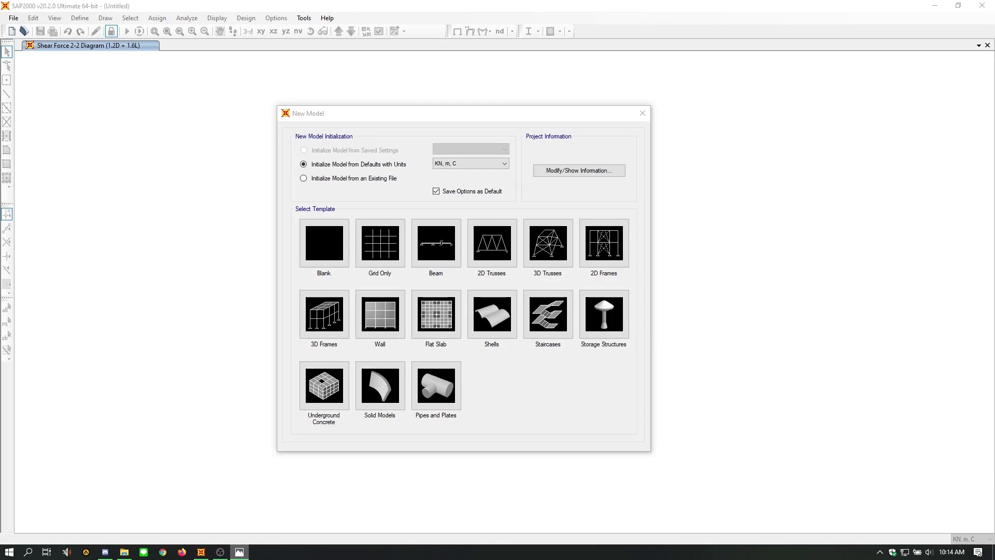
# - Examine the reference image of the beam problem and dismiss the open New Model dialog
pyautogui.moveTo(994, 55); pyautogui.dragTo(280, 2)
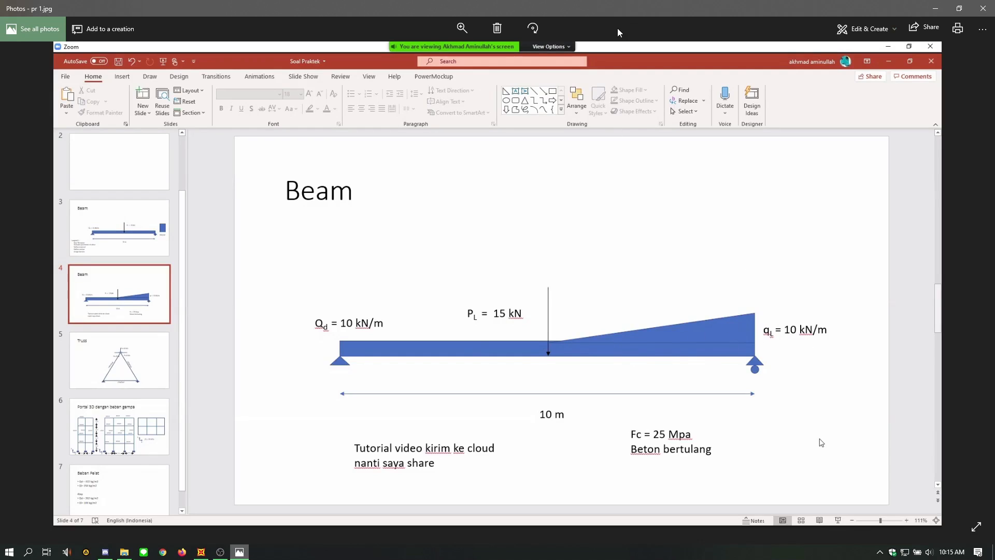
pyautogui.moveTo(607, 12); pyautogui.dragTo(994, 115)
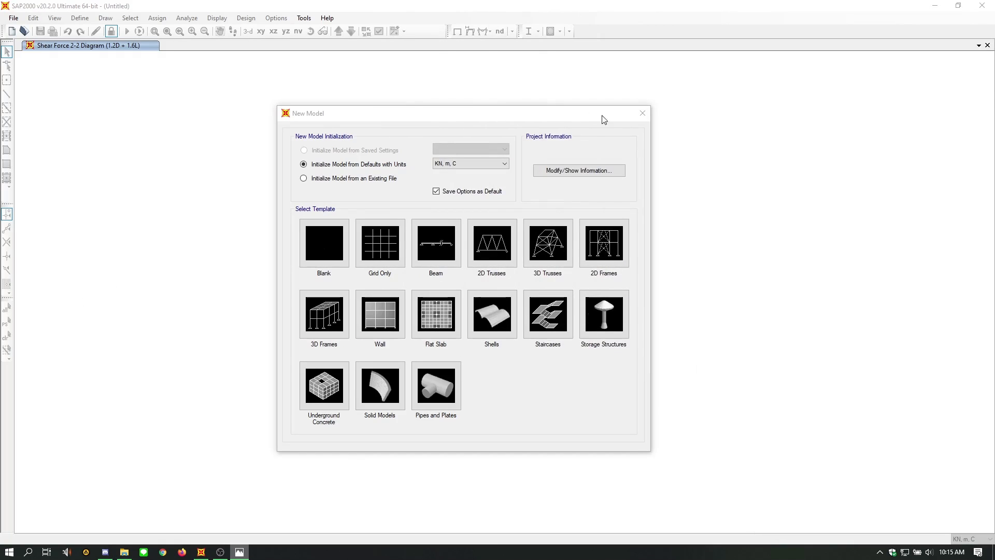
pyautogui.moveTo(534, 121); pyautogui.dragTo(431, 120)
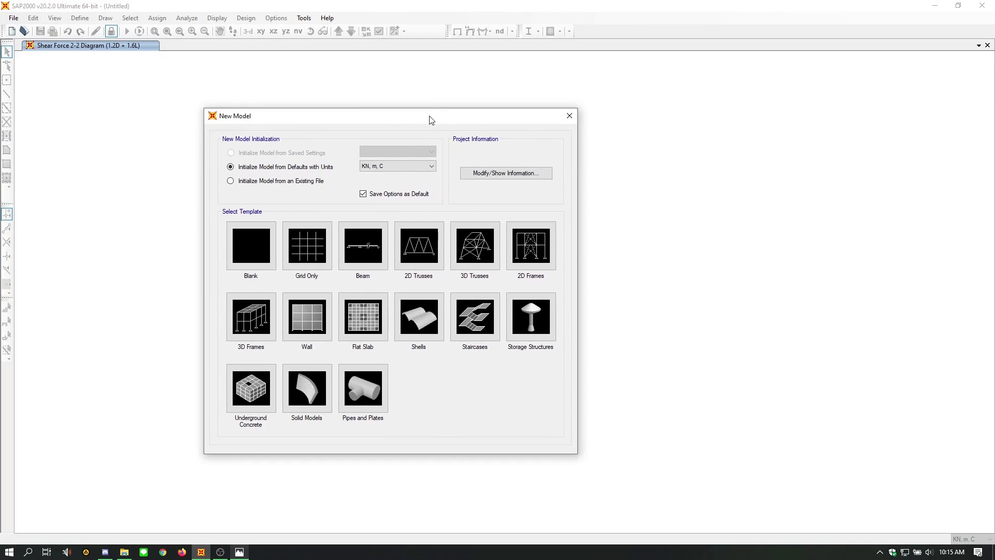
pyautogui.click(570, 115)
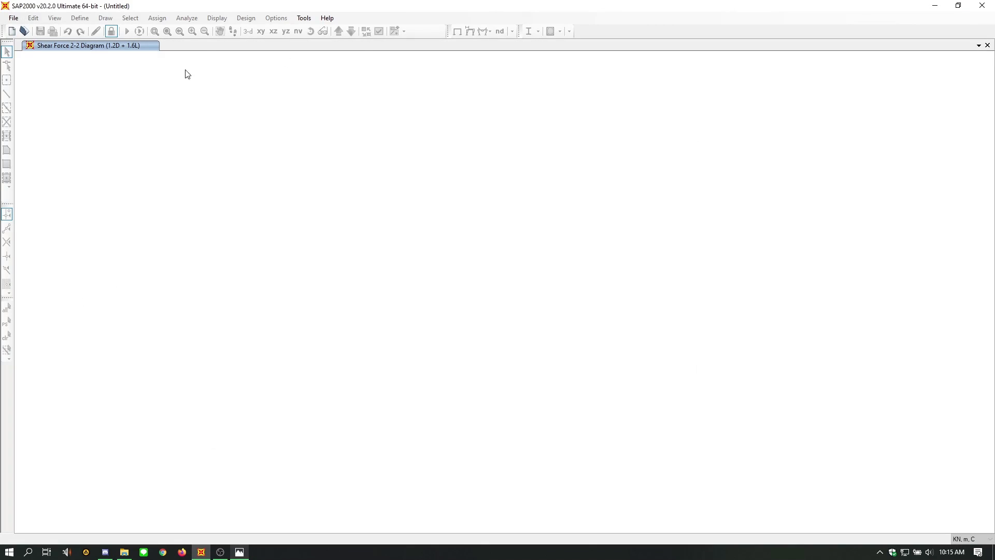
# - Start a new model in KN, m, C units from the Beam template
pyautogui.click(13, 19)
pyautogui.click(29, 46)
pyautogui.click(12, 33)
pyautogui.click(531, 165)
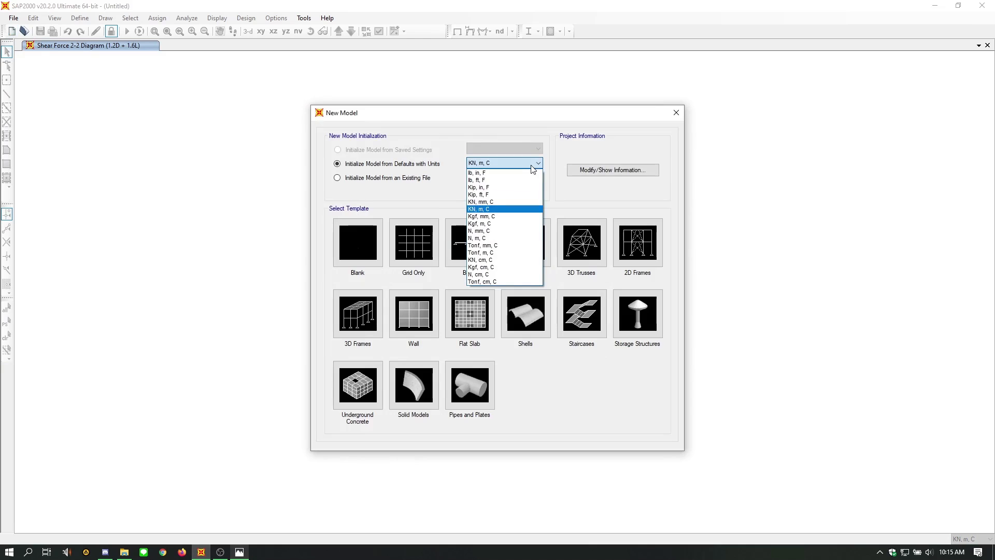
pyautogui.click(483, 210)
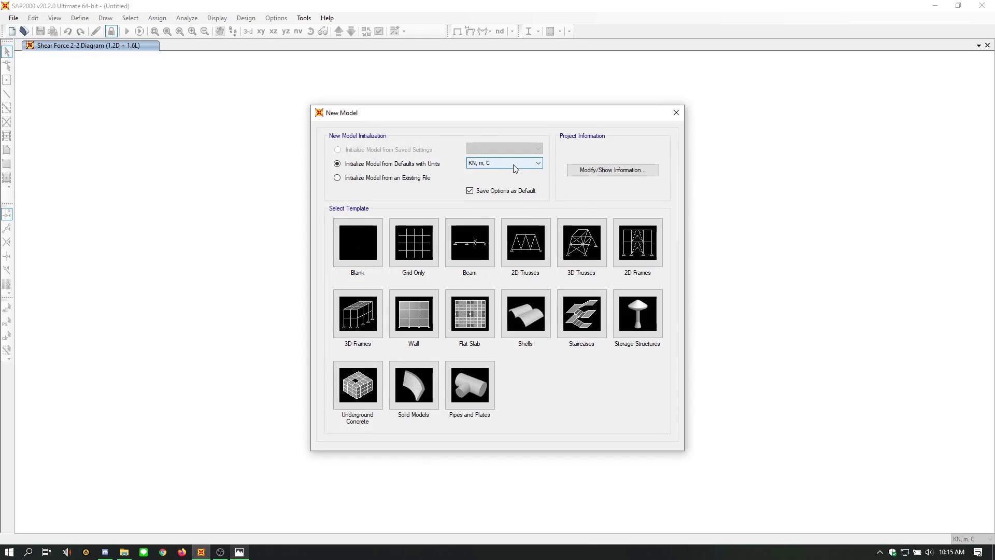
pyautogui.click(476, 248)
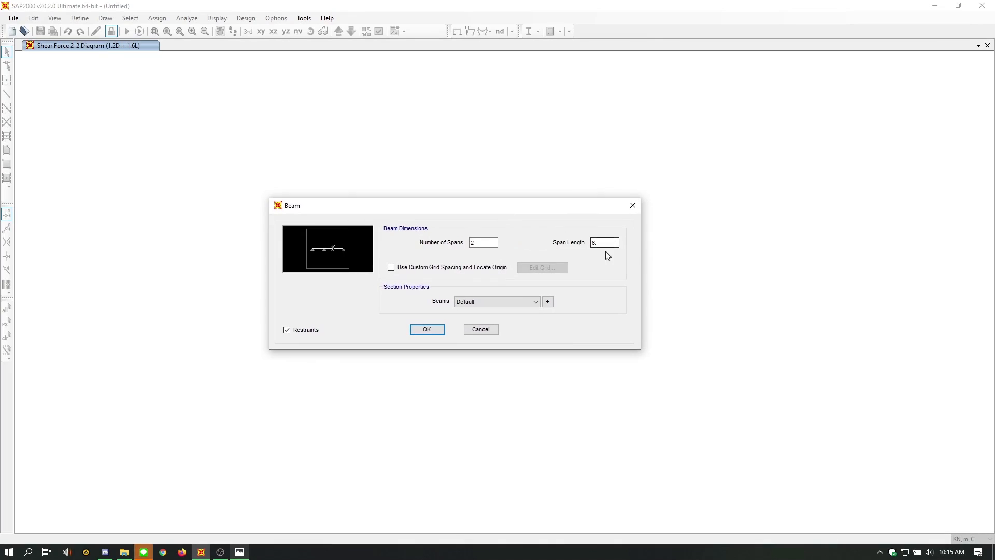
# - Create the beam with one span and a span length of 10 m, keeping the default section and restraints
pyautogui.doubleClick(494, 241)
pyautogui.write('1')
pyautogui.press('Tab')
pyautogui.write('10m')
pyautogui.click(487, 242)
pyautogui.click(427, 332)
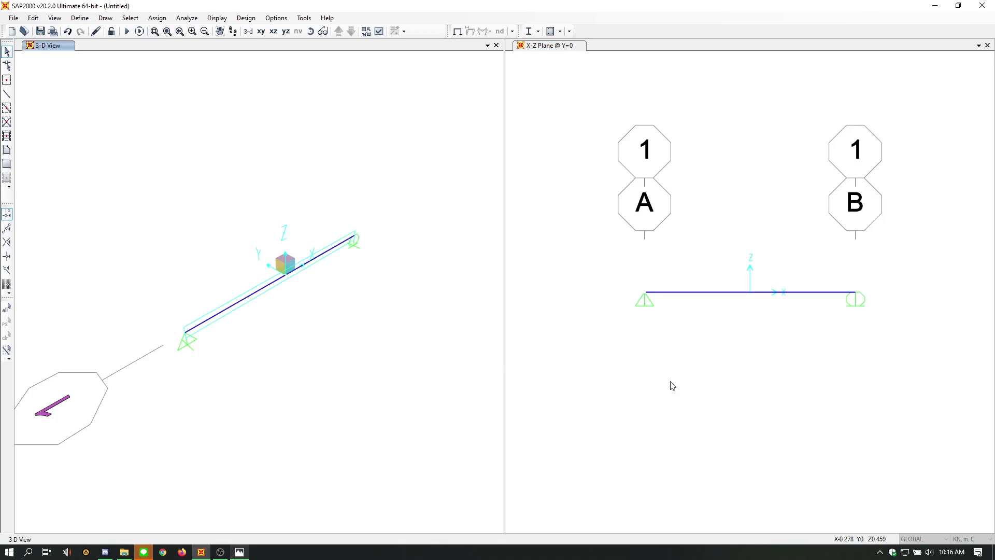
# - Close the 3-D view and display the beam alone in the XZ view
pyautogui.moveTo(352, 317); pyautogui.dragTo(404, 297, button='middle')
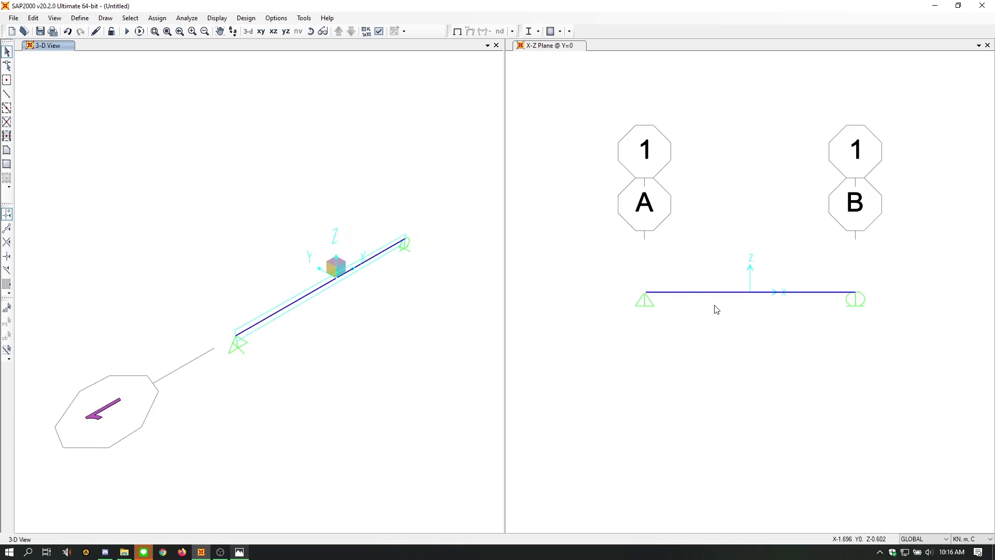
pyautogui.click(497, 45)
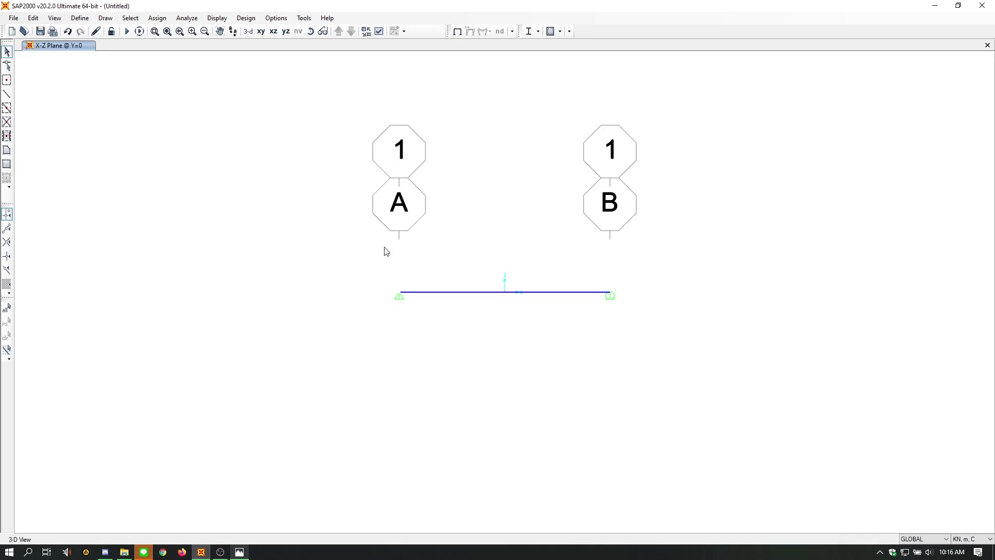
pyautogui.scroll(3, 528, 296)
pyautogui.scroll(-3, 506, 311)
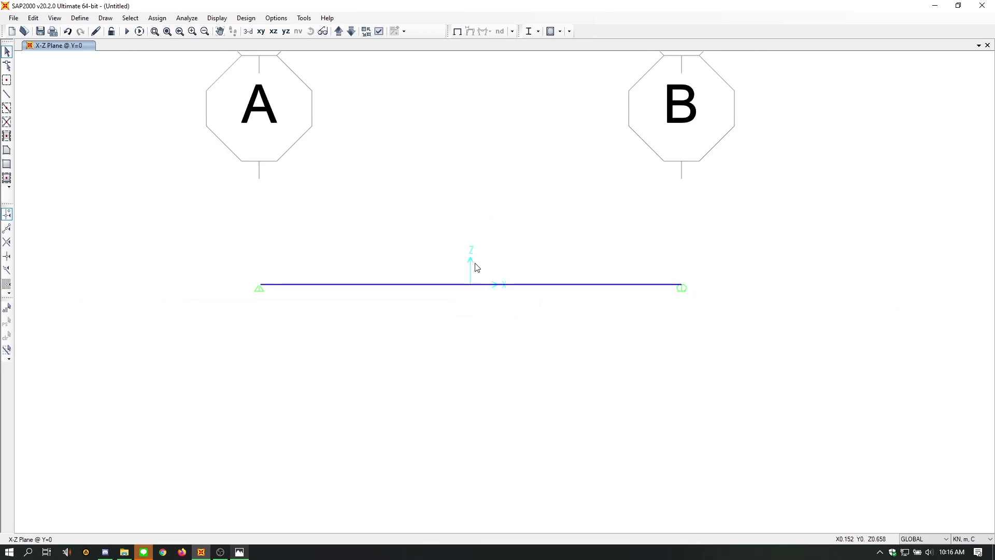
pyautogui.click(274, 32)
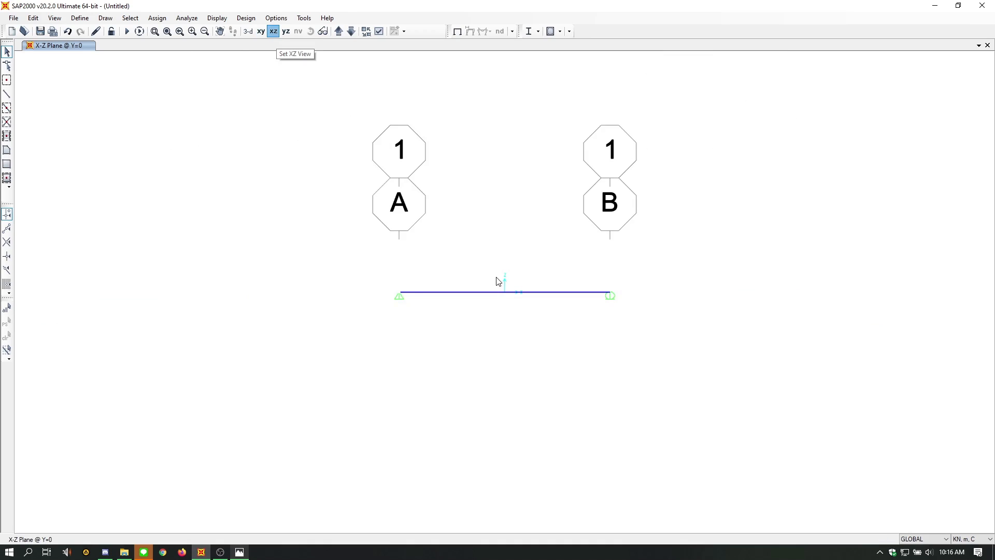
pyautogui.scroll(5, 513, 274)
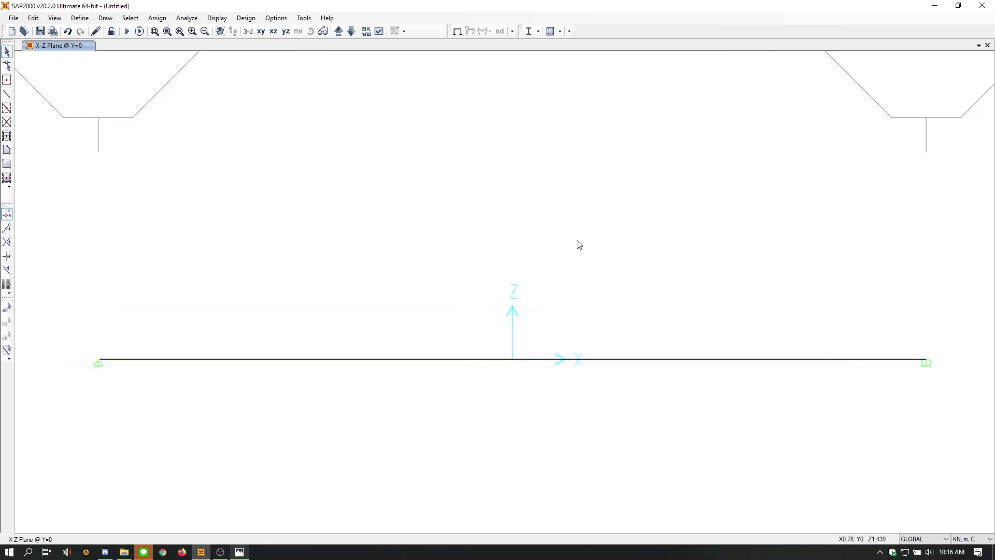
# - Try selecting the beam with both enclosing and crossing selection boxes, clearing the selections between tries
pyautogui.moveTo(62, 291); pyautogui.dragTo(964, 445)
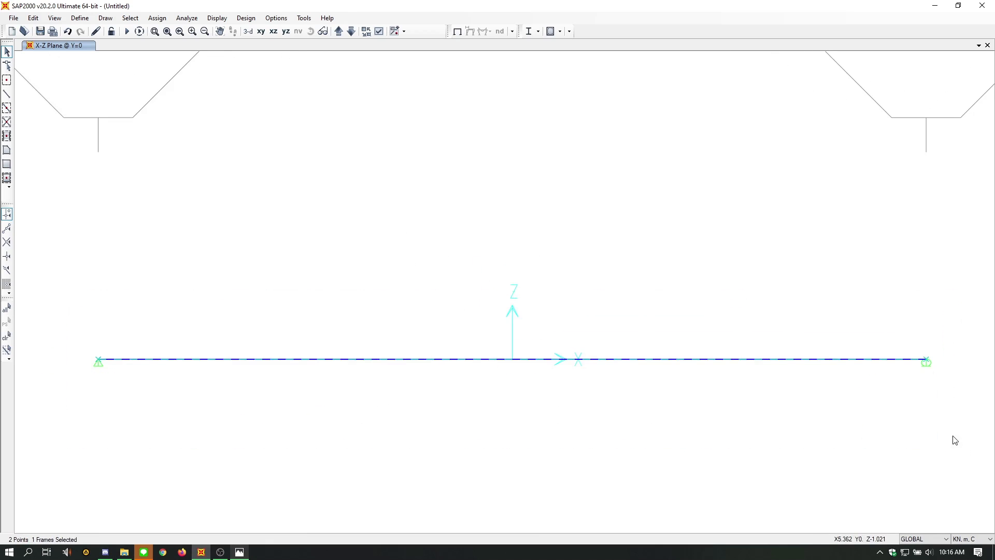
pyautogui.hotkey('ctrl', 'q')
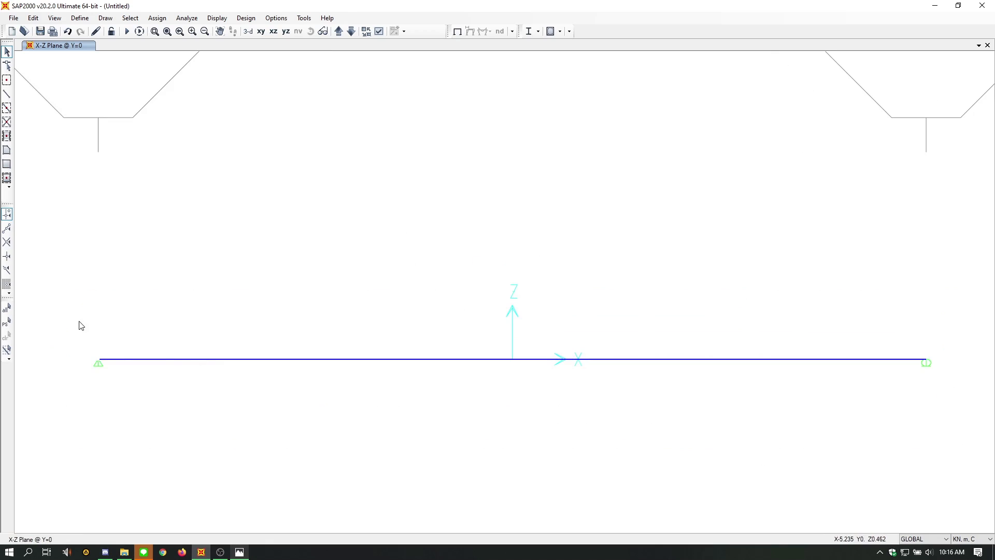
pyautogui.scroll(-3, 413, 352)
pyautogui.moveTo(182, 320); pyautogui.dragTo(738, 410)
pyautogui.hotkey('ctrl', 'q')
pyautogui.moveTo(500, 389); pyautogui.dragTo(371, 284)
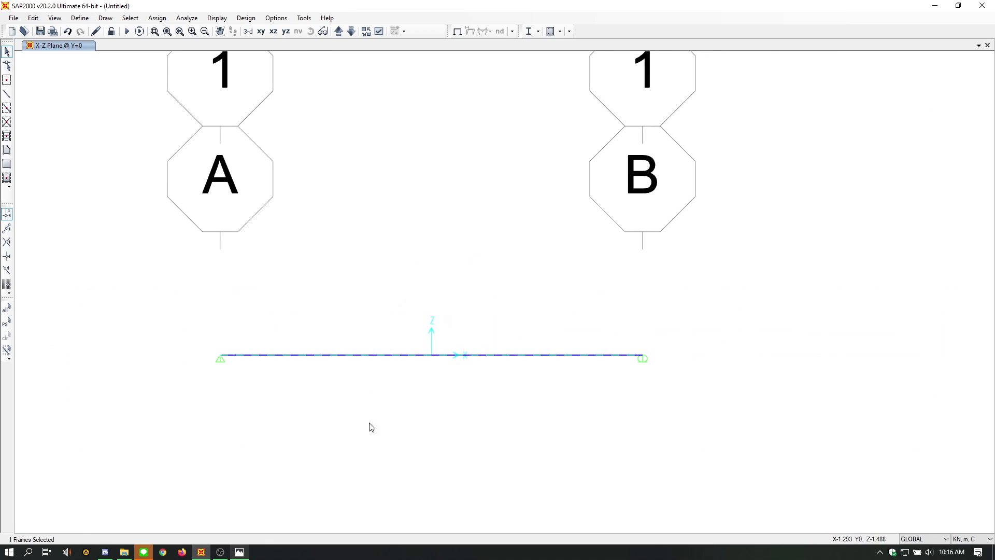
pyautogui.hotkey('ctrl', 'q')
pyautogui.moveTo(169, 313); pyautogui.dragTo(720, 409)
pyautogui.moveTo(499, 417); pyautogui.dragTo(279, 253)
pyautogui.moveTo(493, 398); pyautogui.dragTo(373, 285)
# - Inspect the beam's line information for its assignments and close it
pyautogui.rightClick(400, 360)
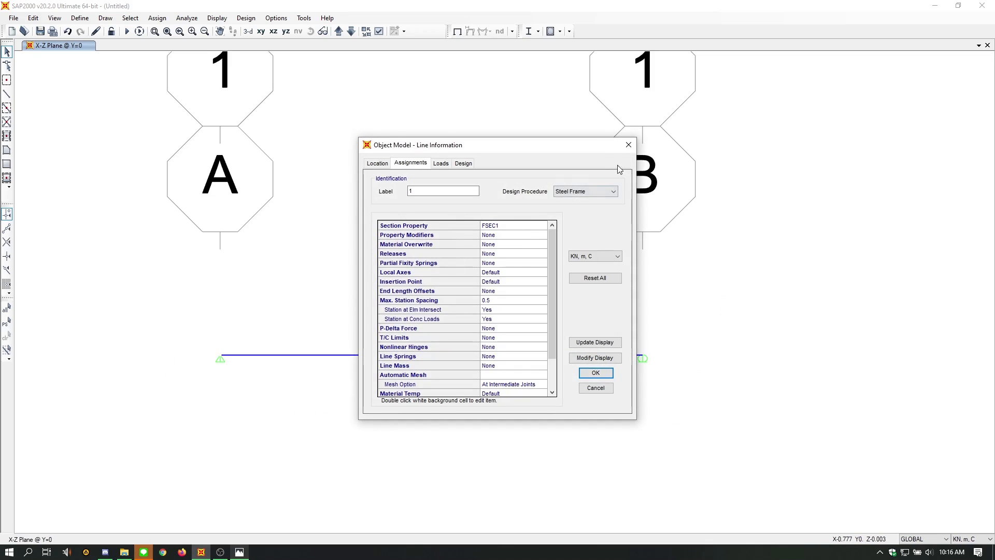
pyautogui.click(629, 144)
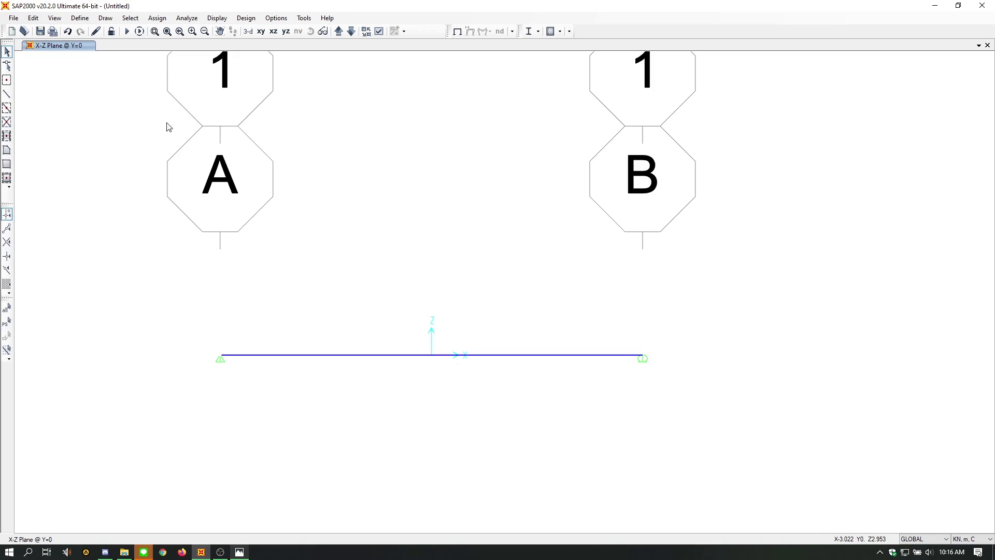
# - Open the 4000Psi concrete material's properties for editing and rename the material 25MPa
pyautogui.click(80, 18)
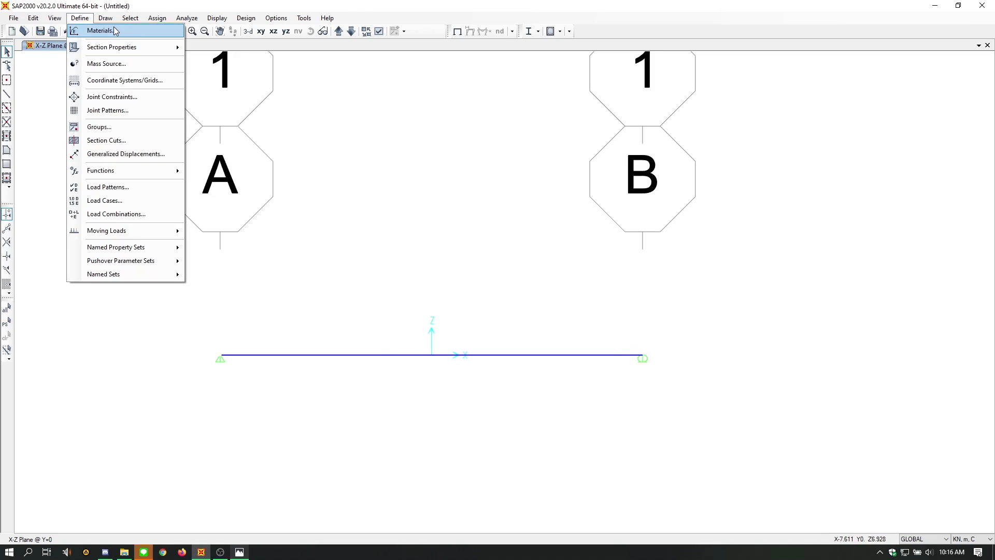
pyautogui.click(115, 31)
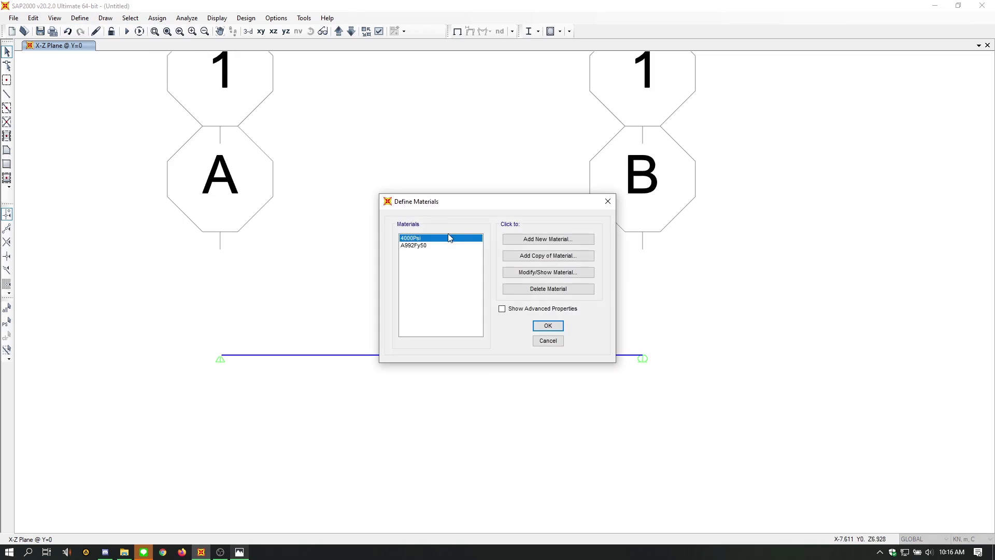
pyautogui.moveTo(477, 201); pyautogui.dragTo(408, 143)
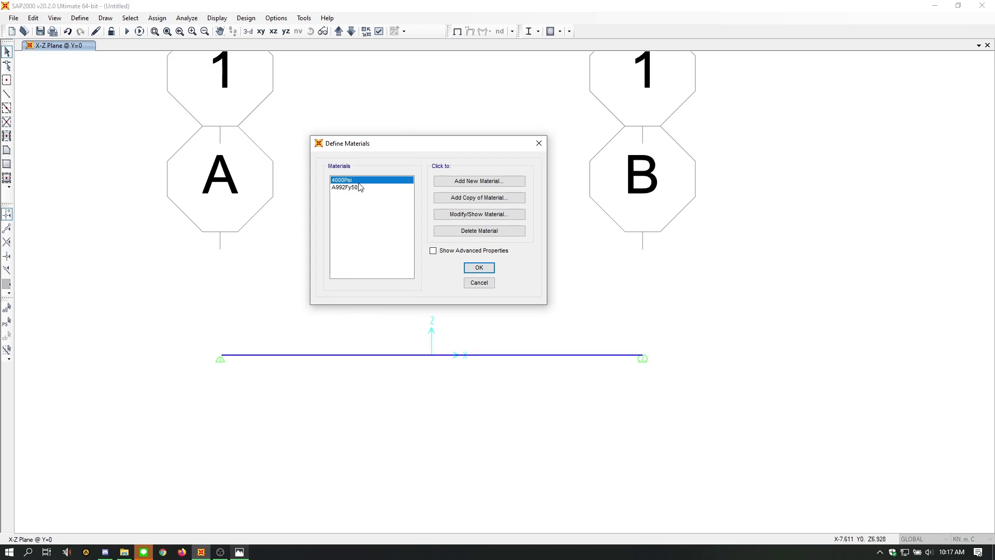
pyautogui.click(513, 214)
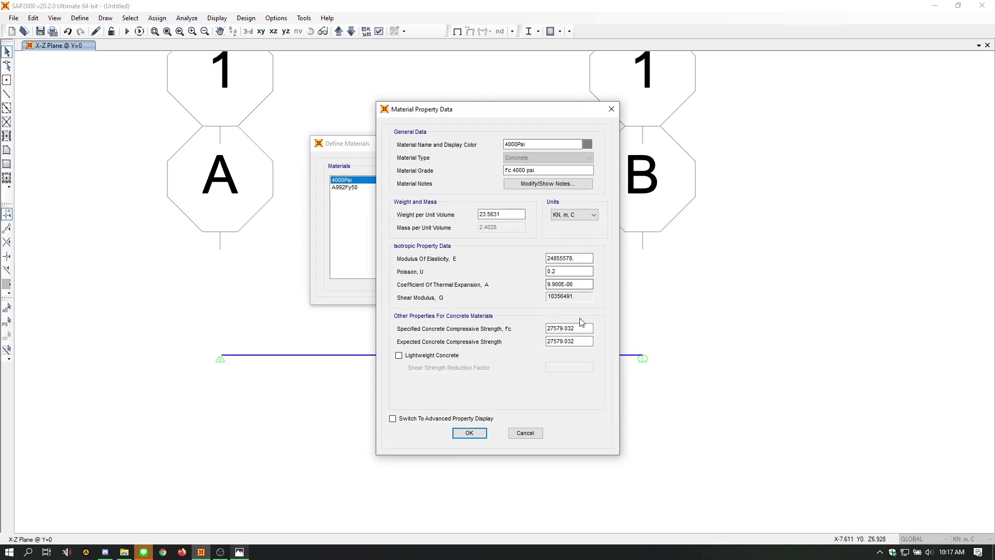
pyautogui.doubleClick(585, 328)
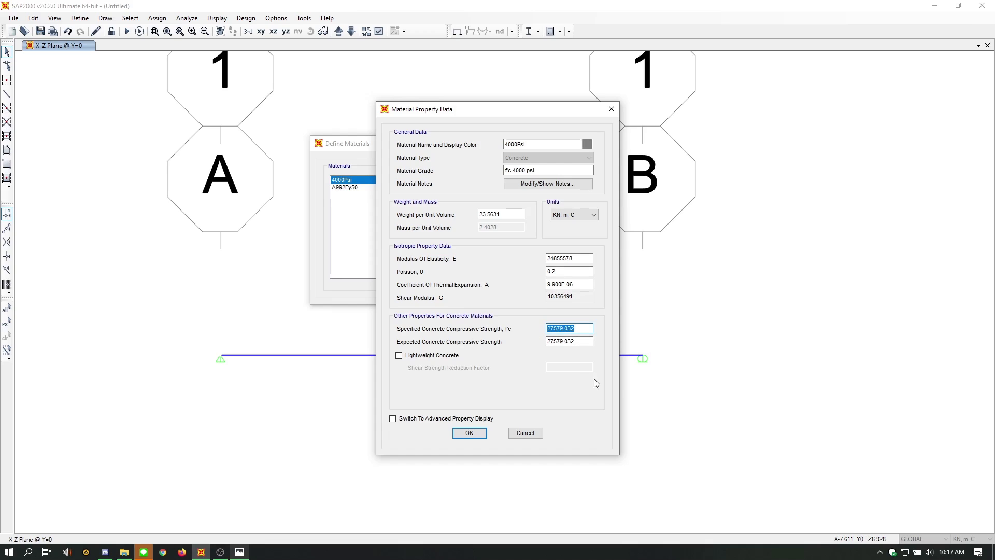
pyautogui.moveTo(589, 340); pyautogui.dragTo(490, 348)
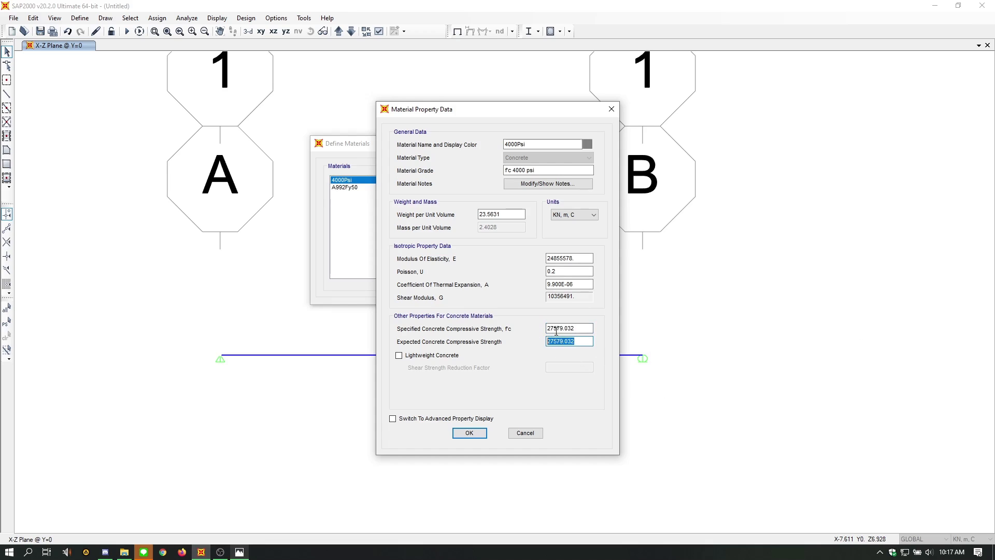
pyautogui.click(557, 329)
pyautogui.doubleClick(589, 327)
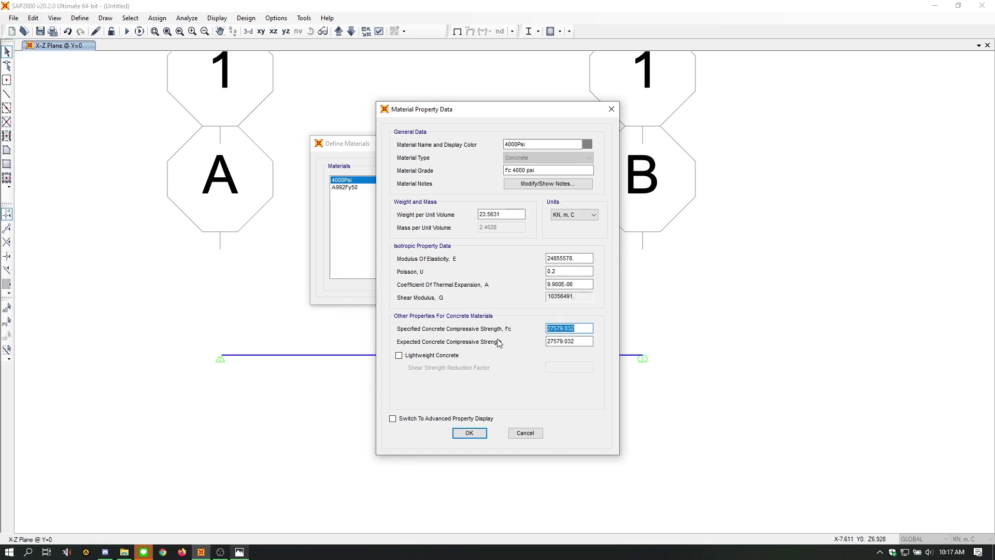
pyautogui.moveTo(552, 170); pyautogui.dragTo(449, 143)
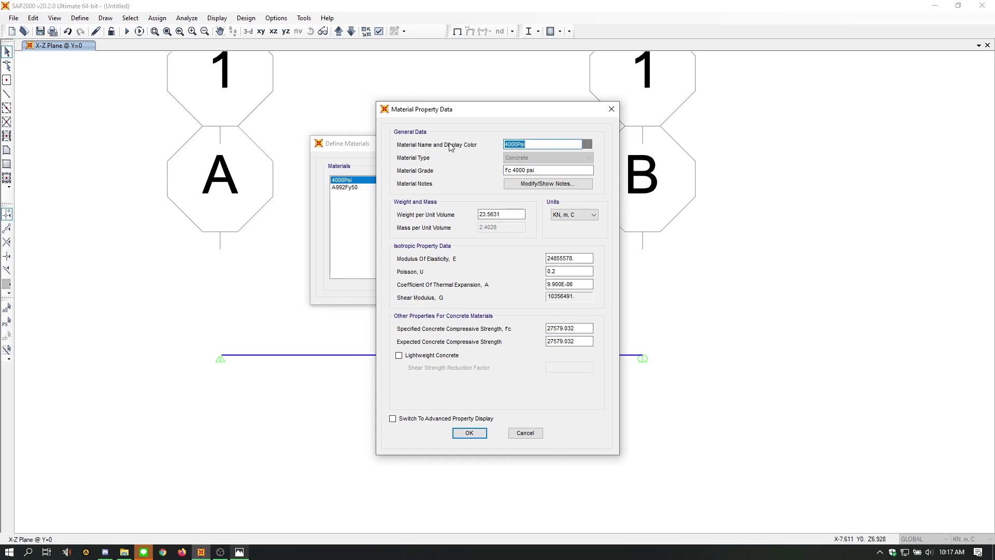
pyautogui.write('25MPa')
# - Set the concrete's specified compressive strength to 25000 and its expected compressive strength to 25 MPa
pyautogui.moveTo(580, 328); pyautogui.dragTo(524, 328)
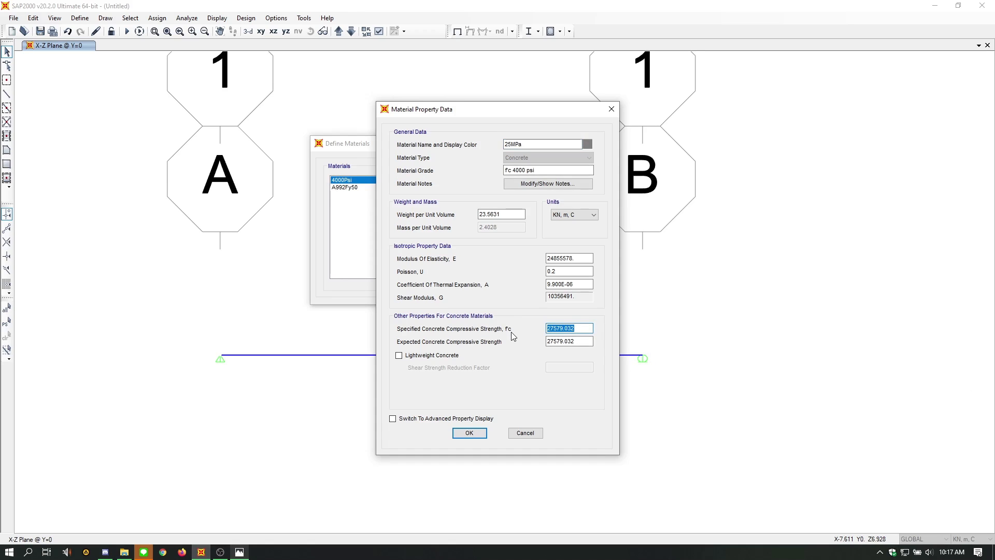
pyautogui.write('25000')
pyautogui.click(564, 341)
pyautogui.doubleClick(582, 341)
pyautogui.write('2')
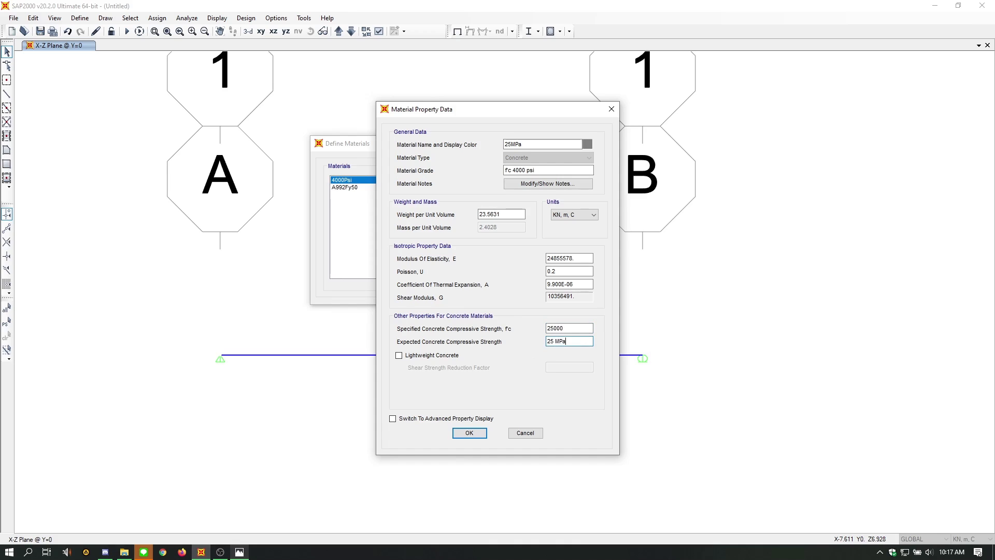
pyautogui.click(580, 328)
pyautogui.moveTo(574, 342); pyautogui.dragTo(523, 341)
pyautogui.click(572, 325)
pyautogui.click(577, 214)
pyautogui.click(578, 219)
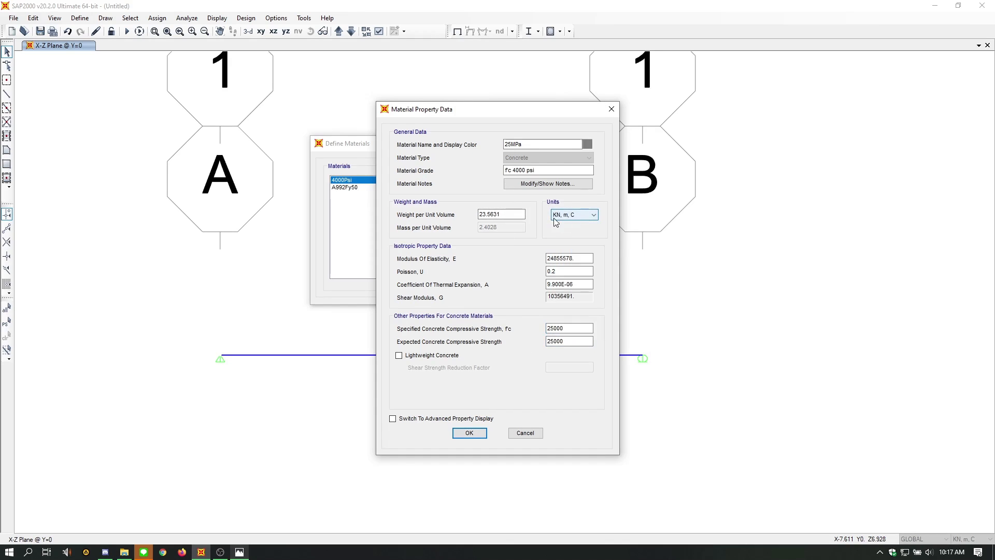
pyautogui.click(576, 329)
pyautogui.doubleClick(578, 329)
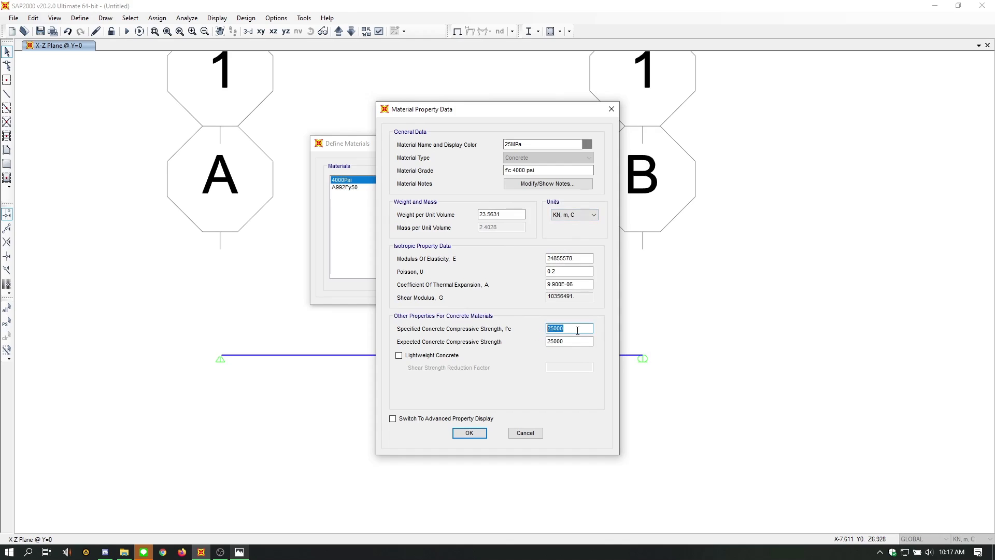
pyautogui.click(578, 330)
pyautogui.doubleClick(580, 329)
pyautogui.click(577, 218)
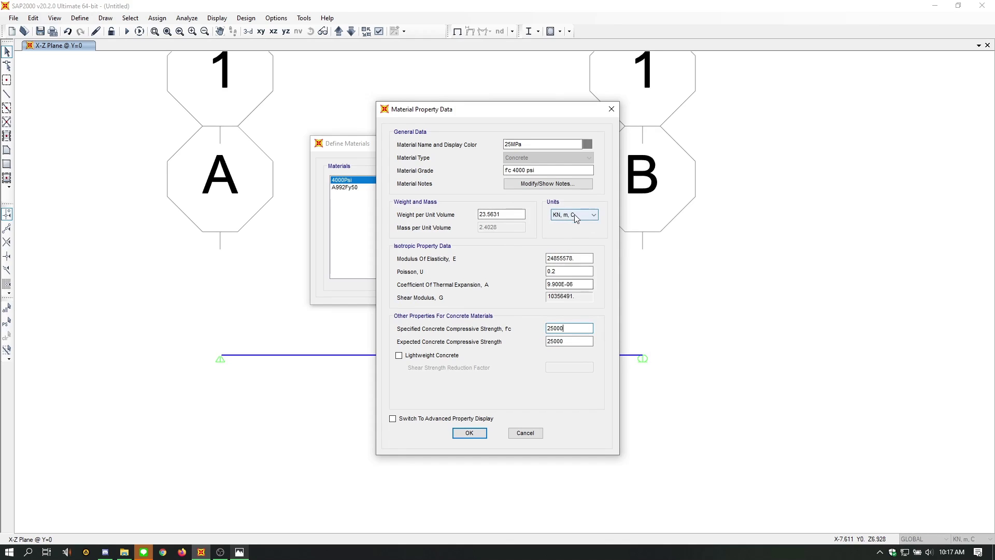
pyautogui.click(578, 219)
pyautogui.click(578, 220)
pyautogui.click(578, 215)
pyautogui.doubleClick(574, 328)
pyautogui.click(573, 329)
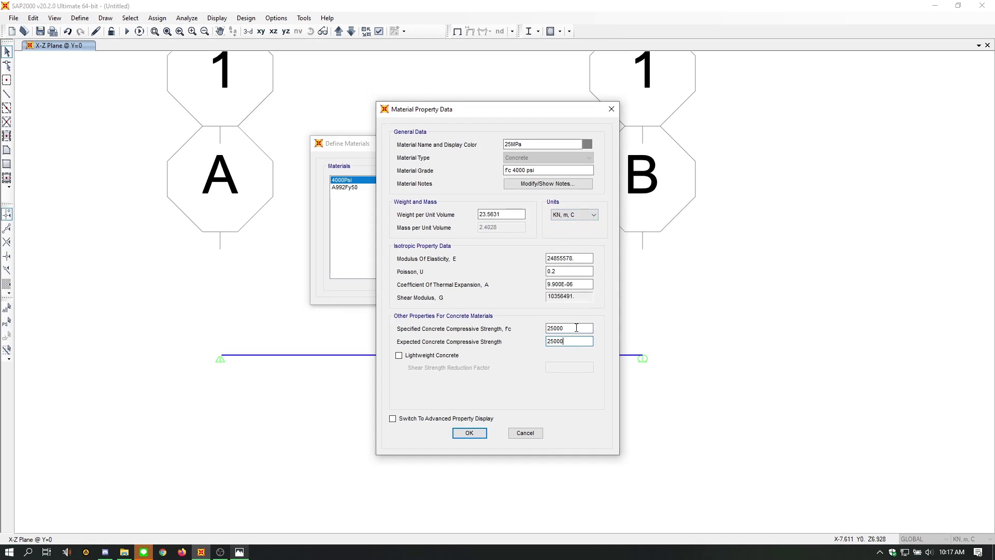
# - Save the 25MPa material's properties and accept the material definitions
pyautogui.click(481, 436)
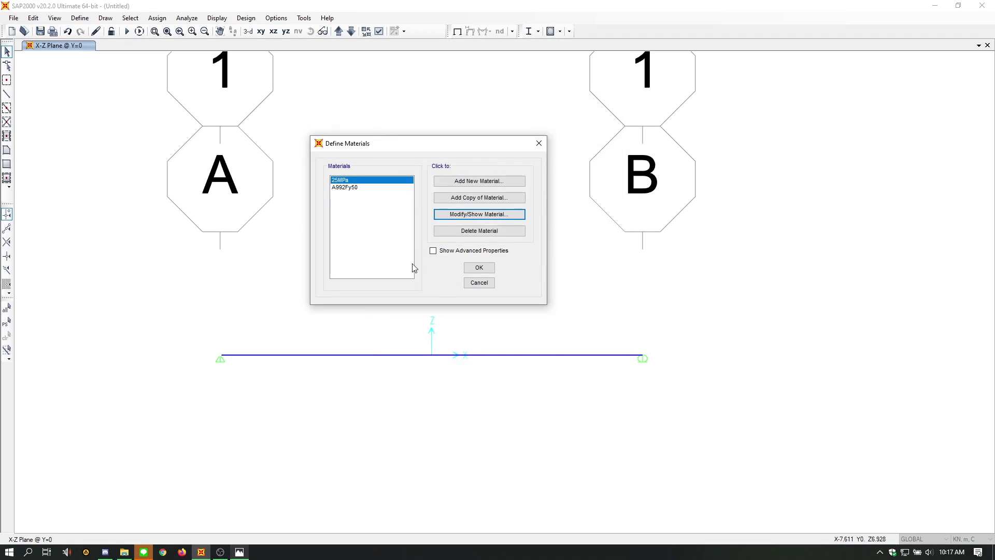
pyautogui.click(346, 182)
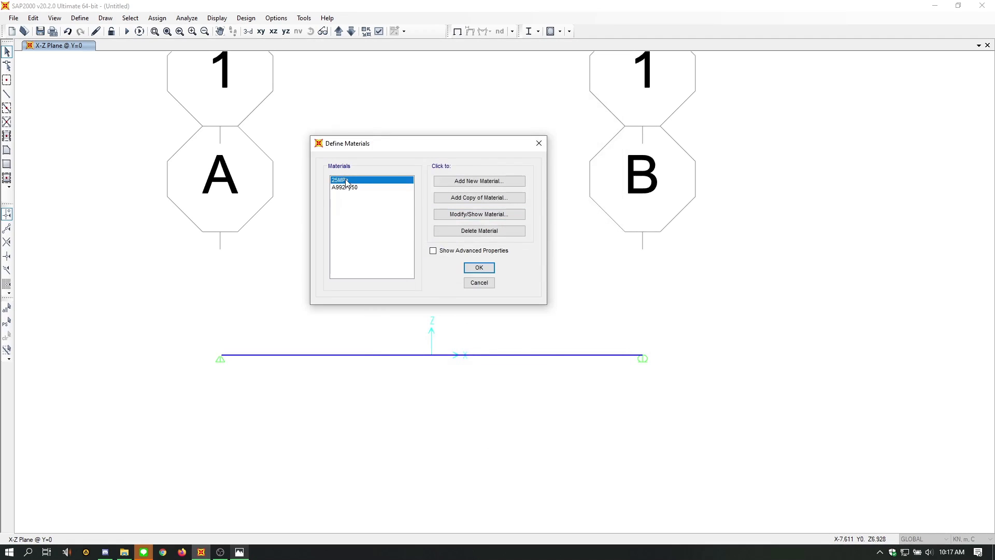
pyautogui.click(479, 267)
# - Add a new frame section property of type Concrete with a rectangular shape
pyautogui.click(80, 17)
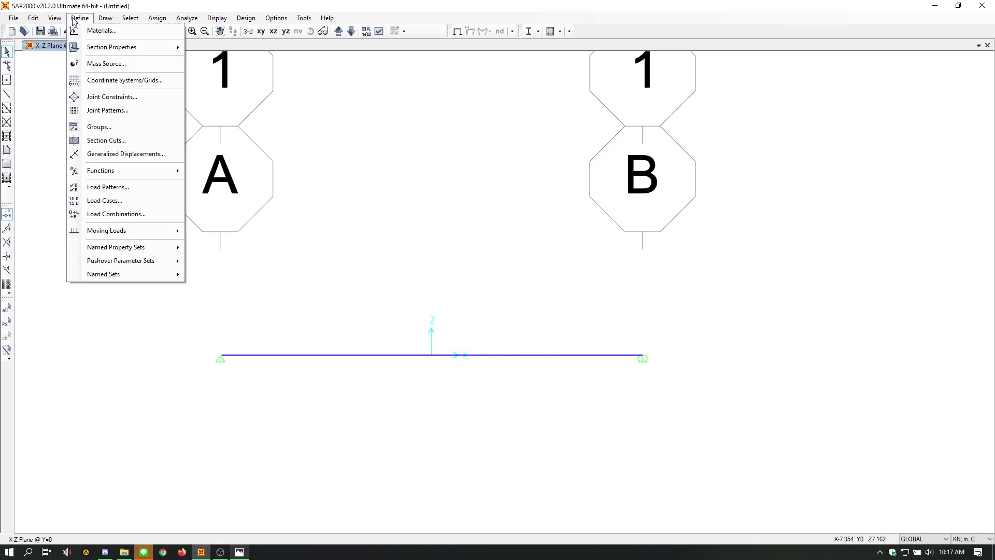
pyautogui.moveTo(112, 46)
pyautogui.click(265, 48)
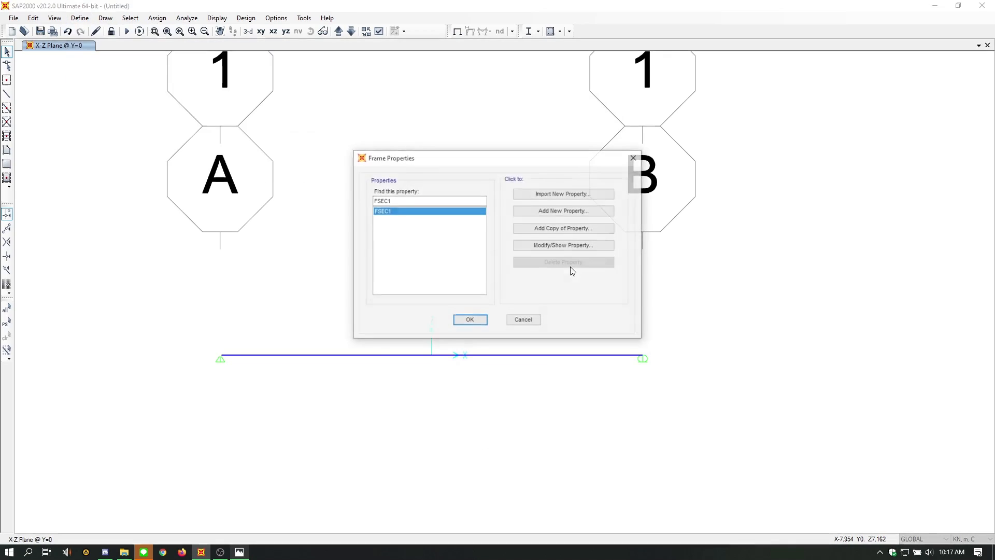
pyautogui.moveTo(492, 159); pyautogui.dragTo(470, 153)
pyautogui.click(541, 205)
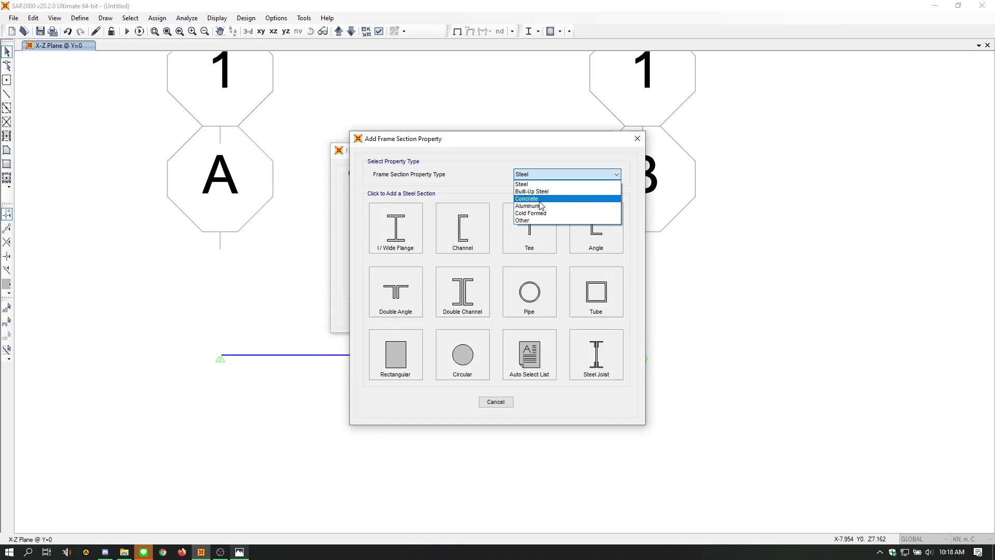
pyautogui.click(559, 199)
pyautogui.click(408, 232)
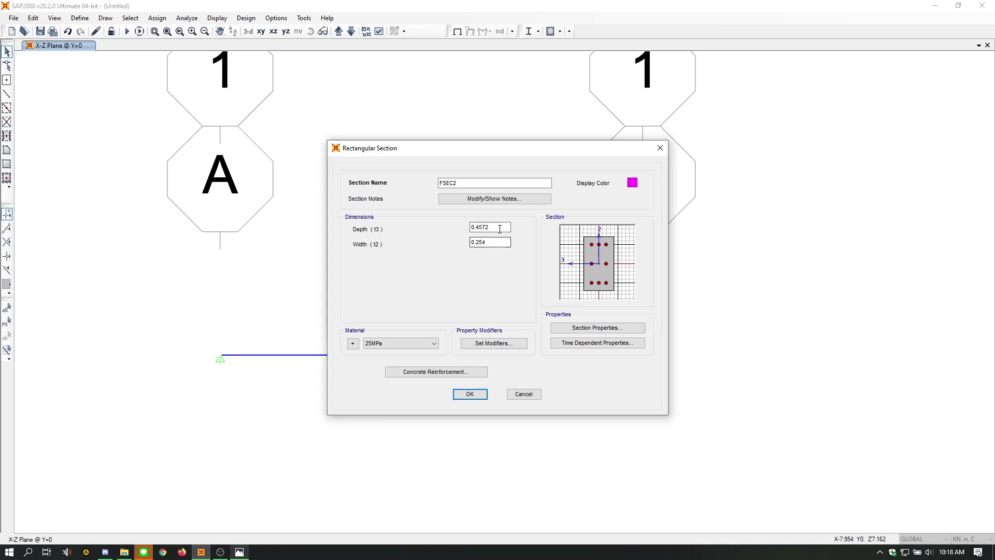
# - Set the rectangular section's depth to 0.4 m and width to 30 cm, and name it BT 30/40
pyautogui.moveTo(498, 229); pyautogui.dragTo(413, 226)
pyautogui.press('BackSpace')
pyautogui.press('Tab')
pyautogui.write('30c')
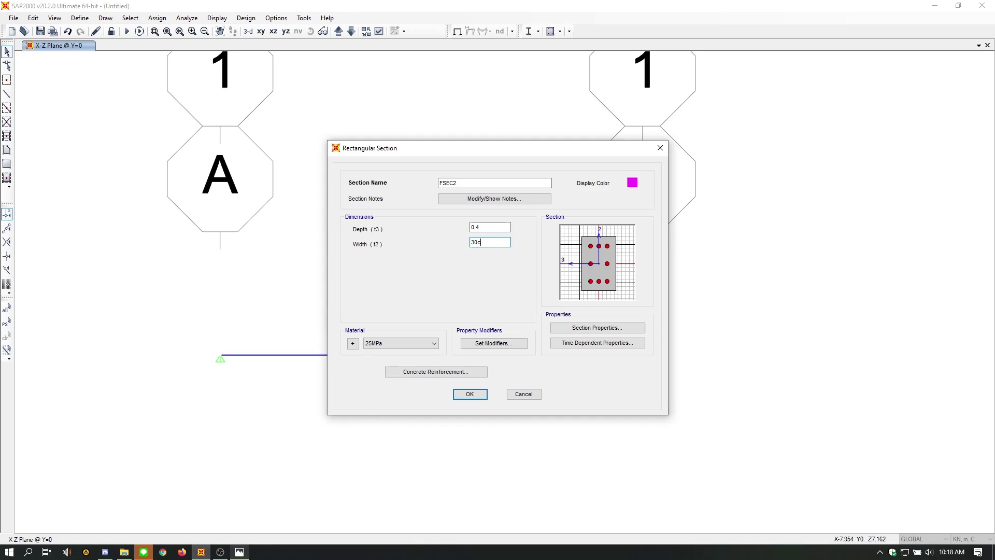
pyautogui.click(452, 184)
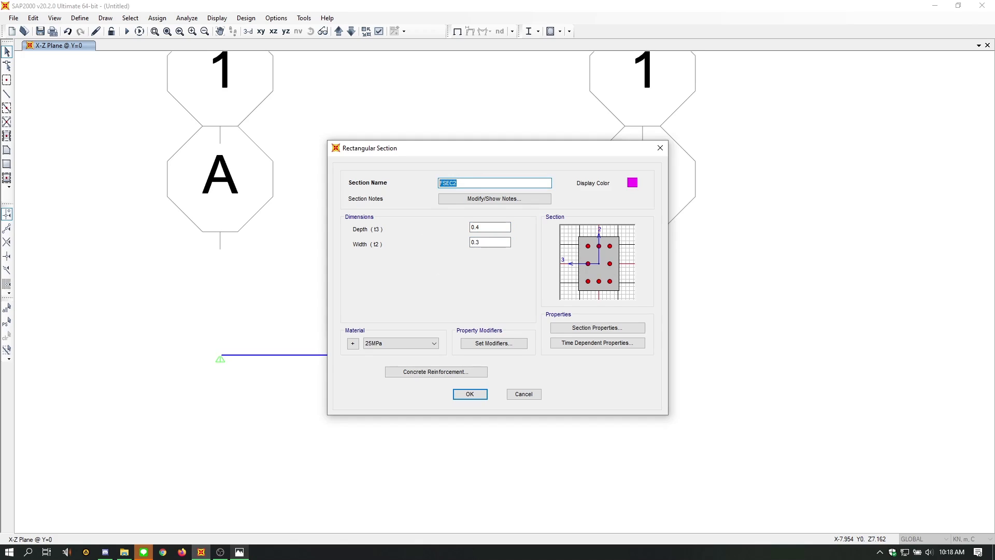
pyautogui.write('BT 30/40')
pyautogui.click(460, 185)
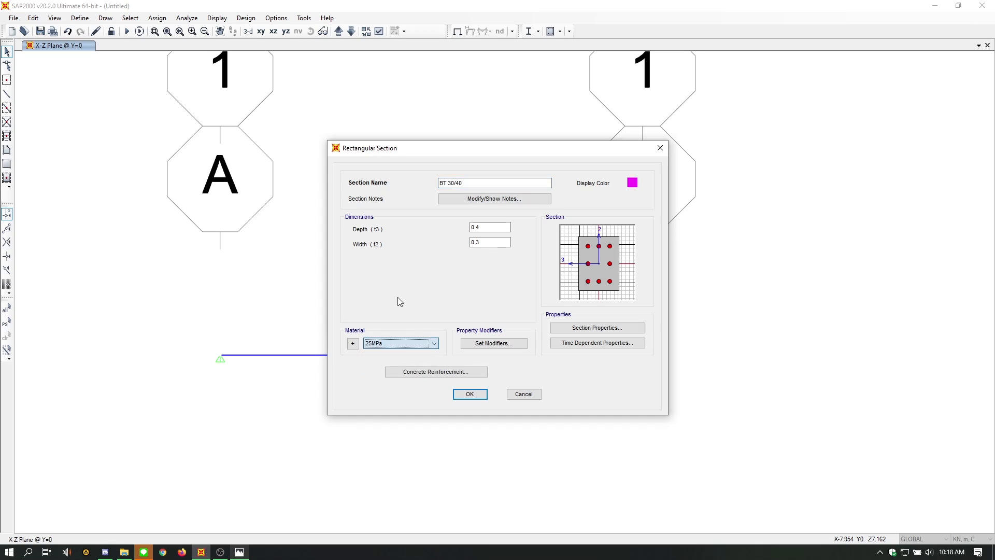
# - Review and accept the default concrete reinforcement data, and save the BT 30/40 section in the frame properties
pyautogui.click(413, 372)
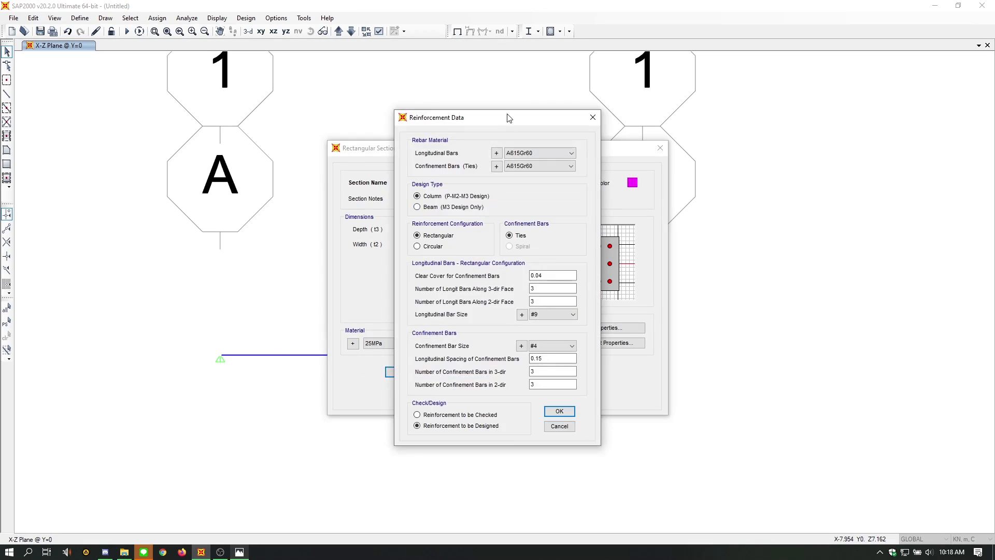
pyautogui.moveTo(507, 119); pyautogui.dragTo(356, 114)
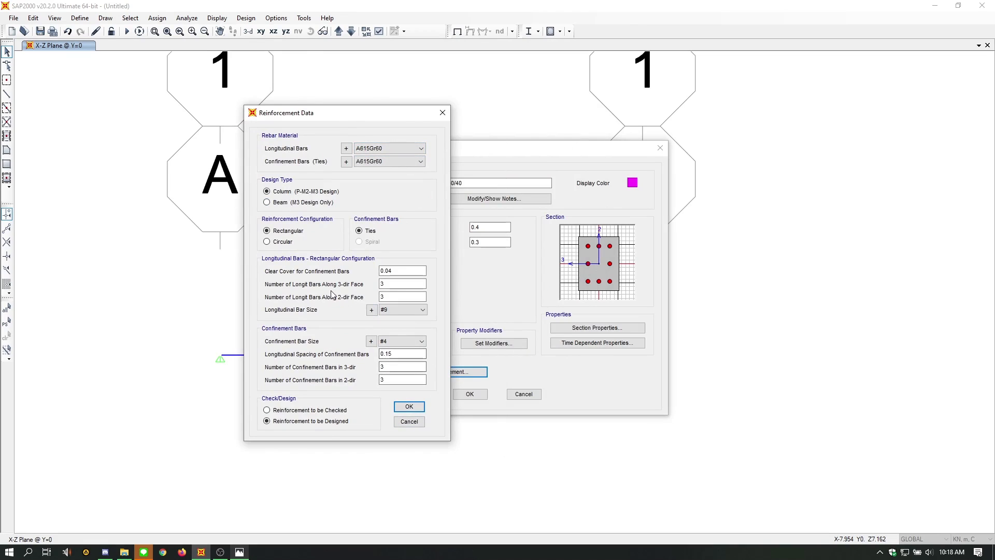
pyautogui.moveTo(413, 271); pyautogui.dragTo(344, 269)
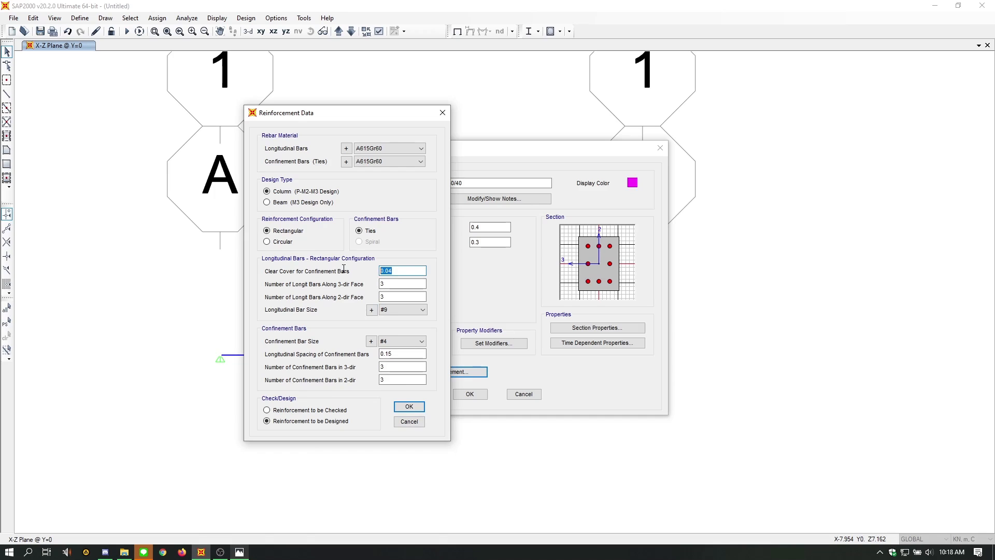
pyautogui.click(409, 406)
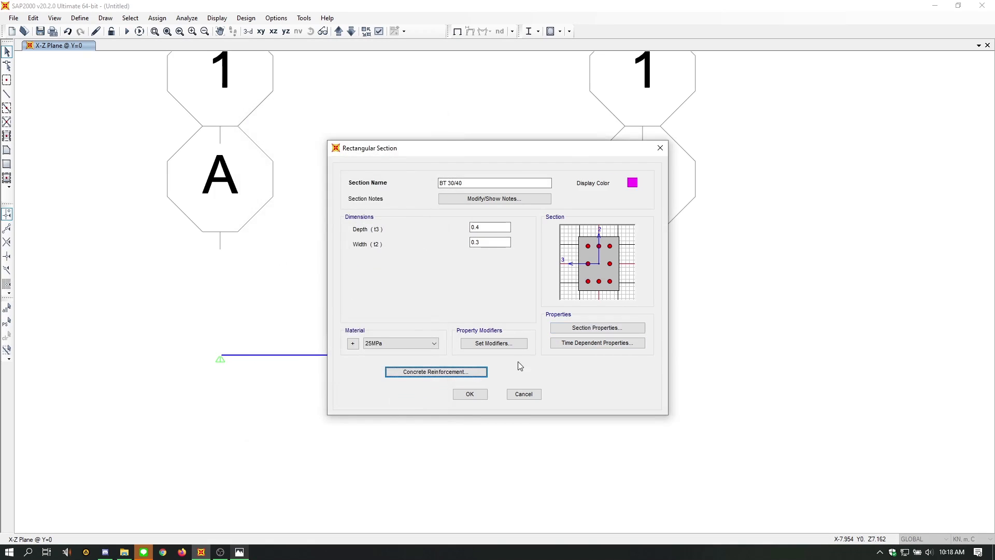
pyautogui.click(469, 395)
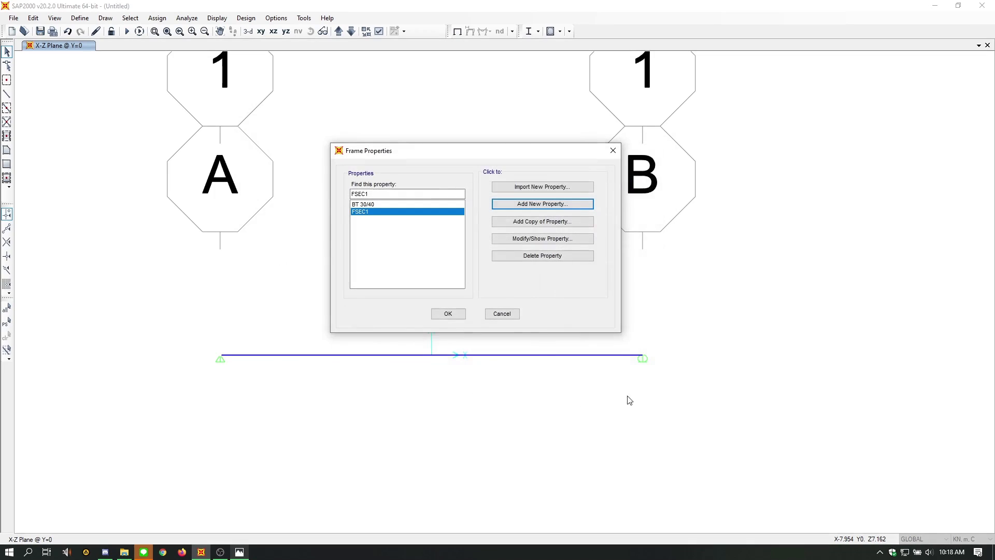
pyautogui.click(447, 314)
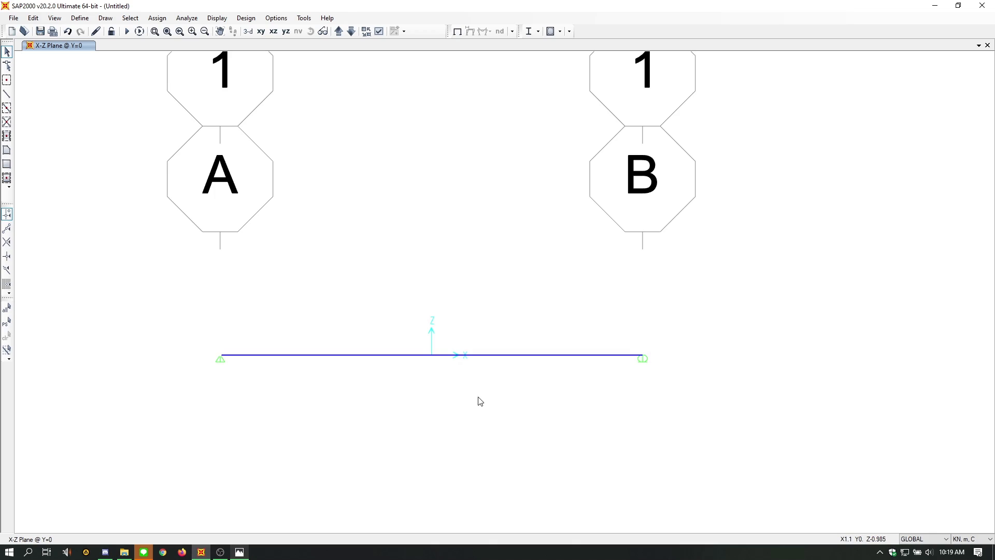
# - Select the beam and assign the BT 30/40 frame section to it
pyautogui.moveTo(512, 412); pyautogui.dragTo(368, 329)
pyautogui.moveTo(474, 377); pyautogui.dragTo(378, 308)
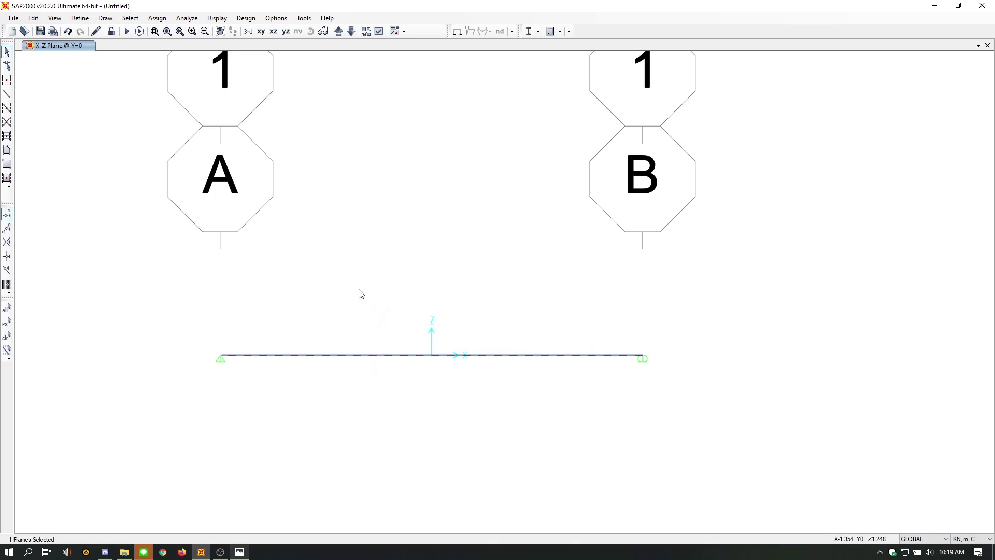
pyautogui.click(162, 19)
pyautogui.moveTo(178, 48)
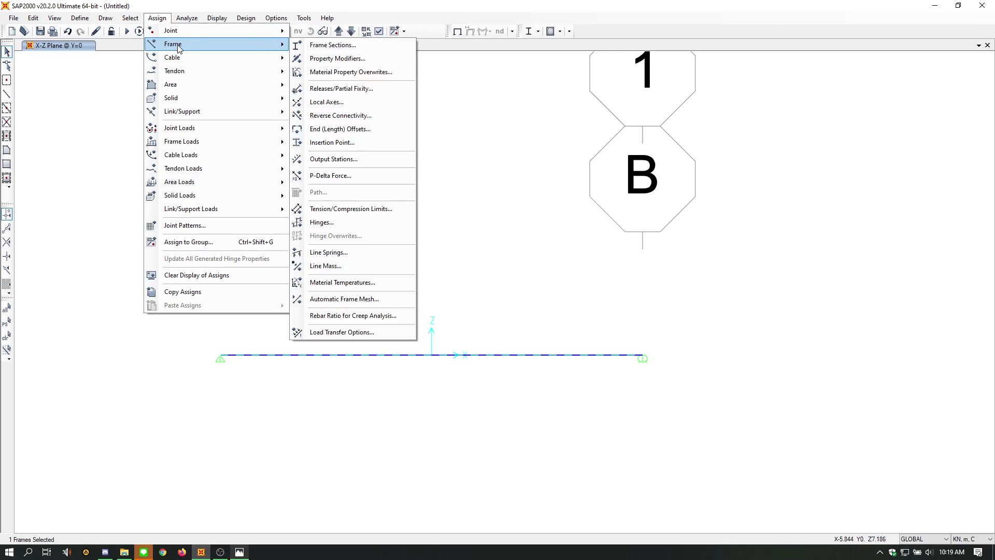
pyautogui.click(334, 46)
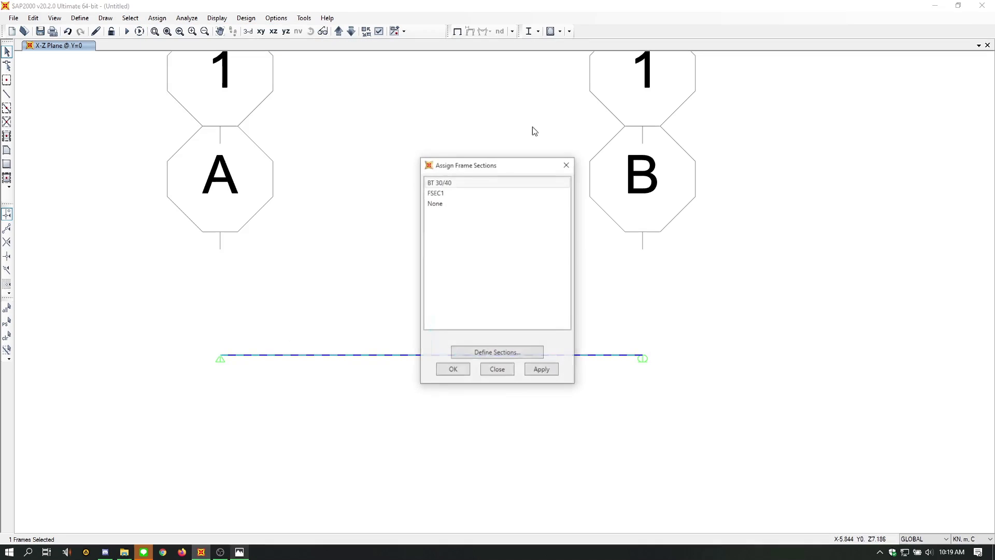
pyautogui.moveTo(482, 167); pyautogui.dragTo(666, 33)
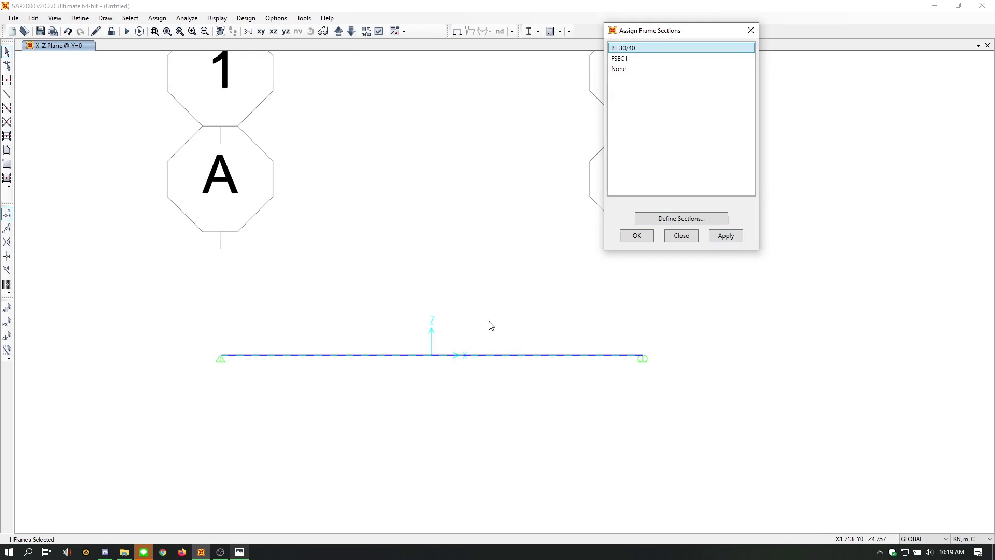
pyautogui.click(736, 234)
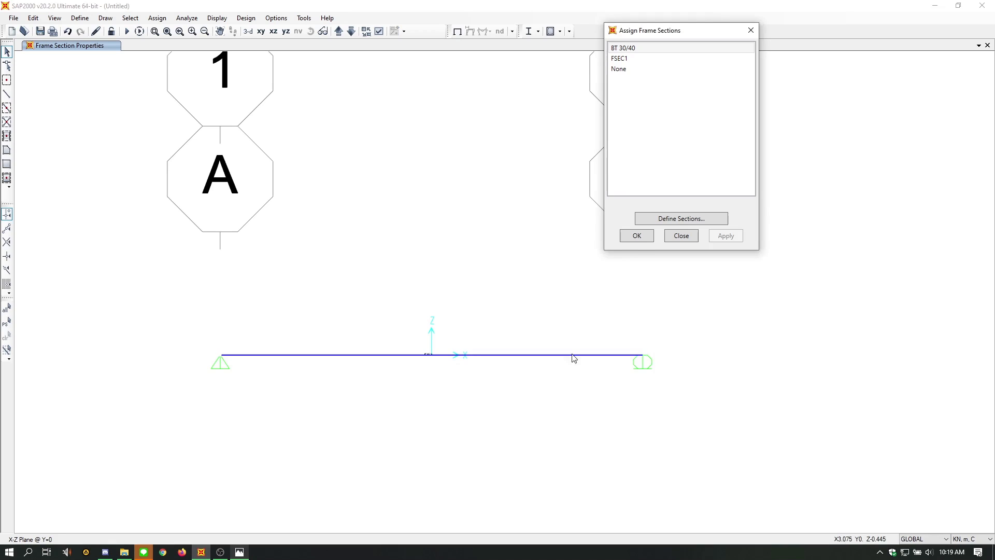
pyautogui.click(636, 236)
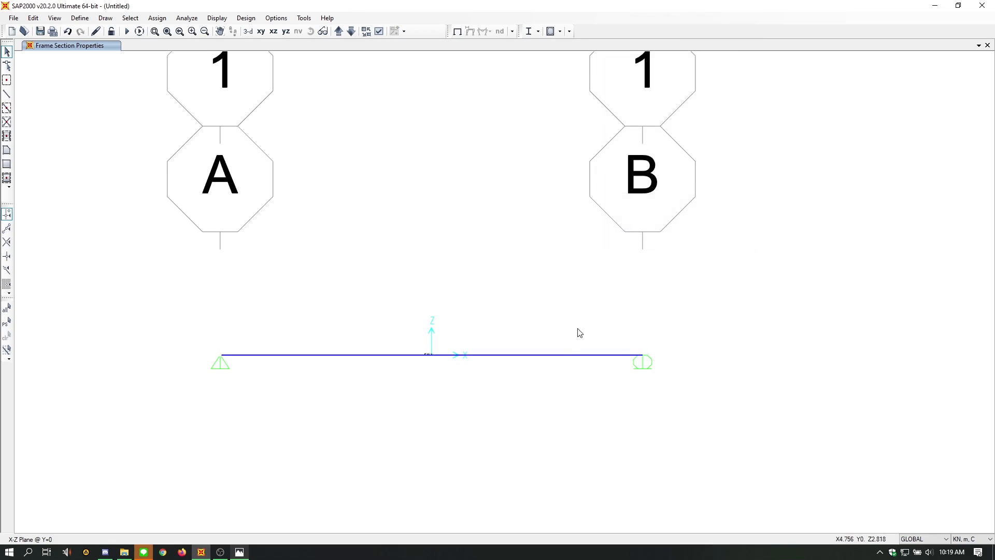
# - Inspect the beam's line information for its assigned section property and close it
pyautogui.click(406, 351)
pyautogui.rightClick(415, 358)
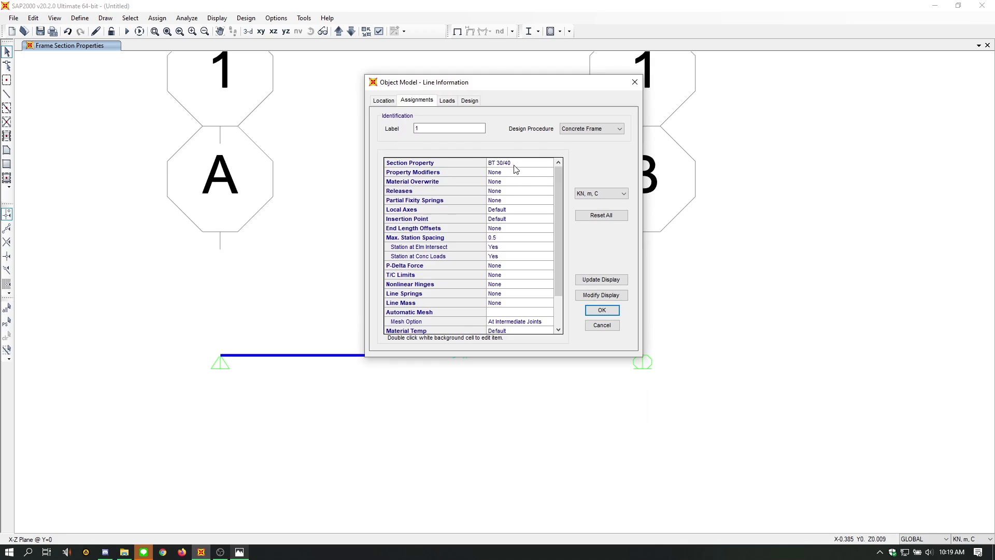
pyautogui.click(609, 311)
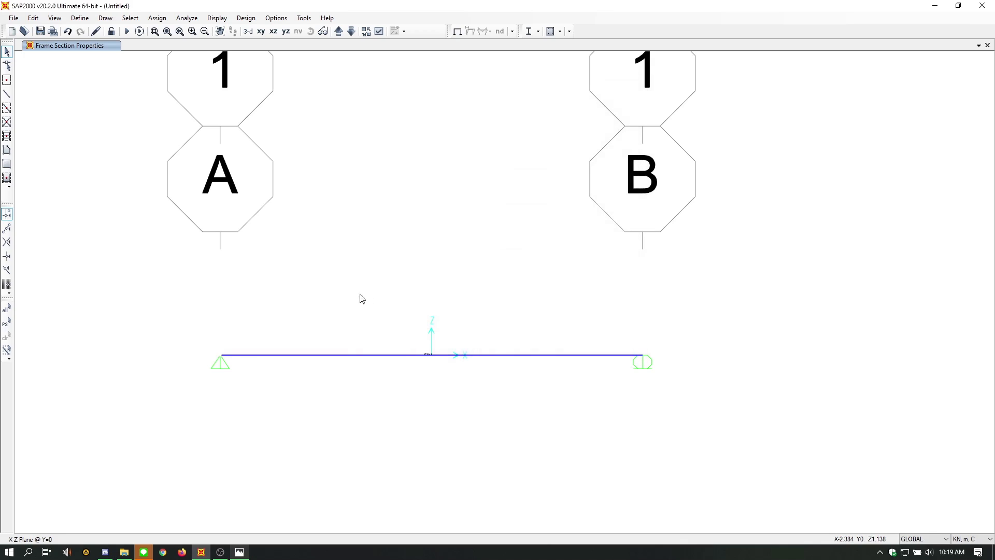
# - Add a load pattern named LIVE of type Live with a self-weight multiplier of 0
pyautogui.moveTo(467, 320); pyautogui.dragTo(459, 324, button='middle')
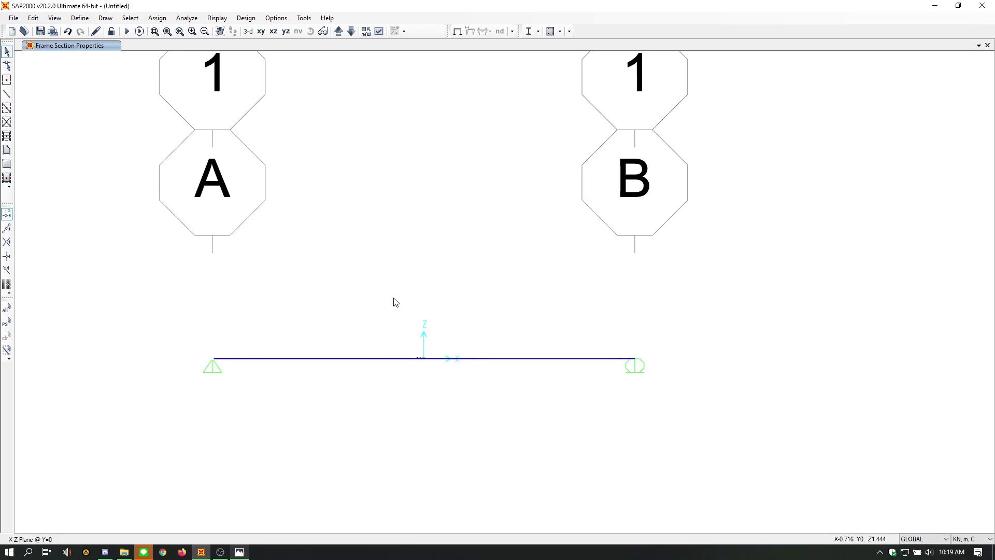
pyautogui.click(80, 17)
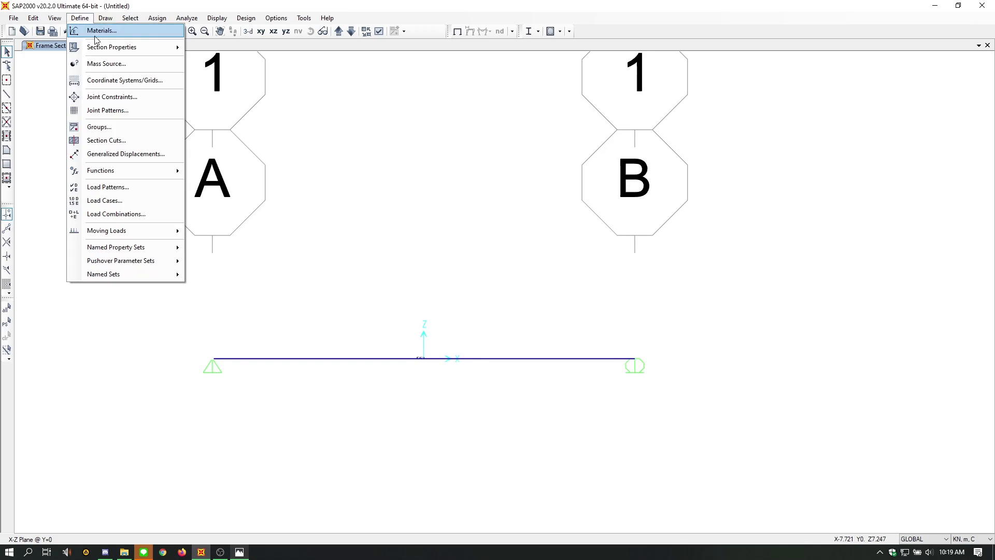
pyautogui.click(123, 188)
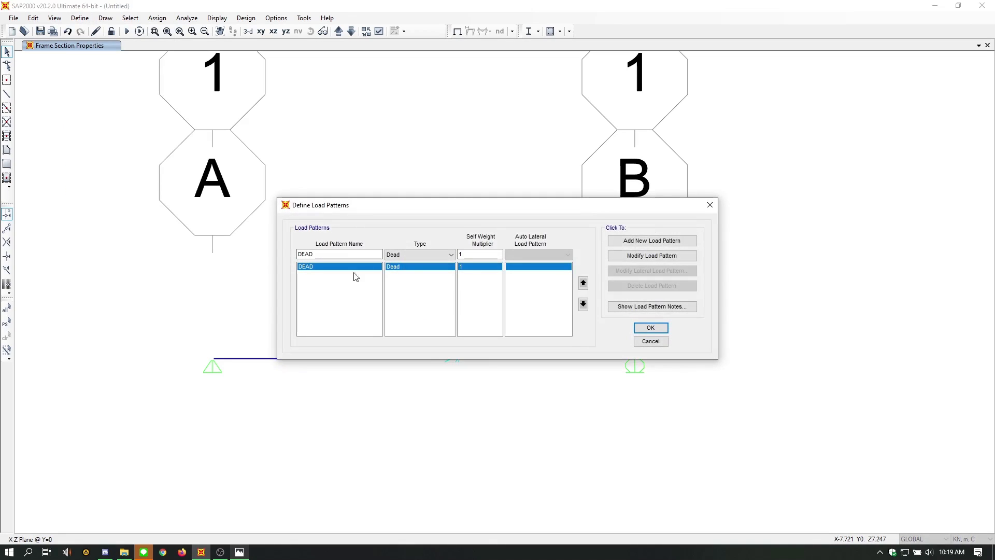
pyautogui.doubleClick(356, 256)
pyautogui.write('LIVE')
pyautogui.click(429, 256)
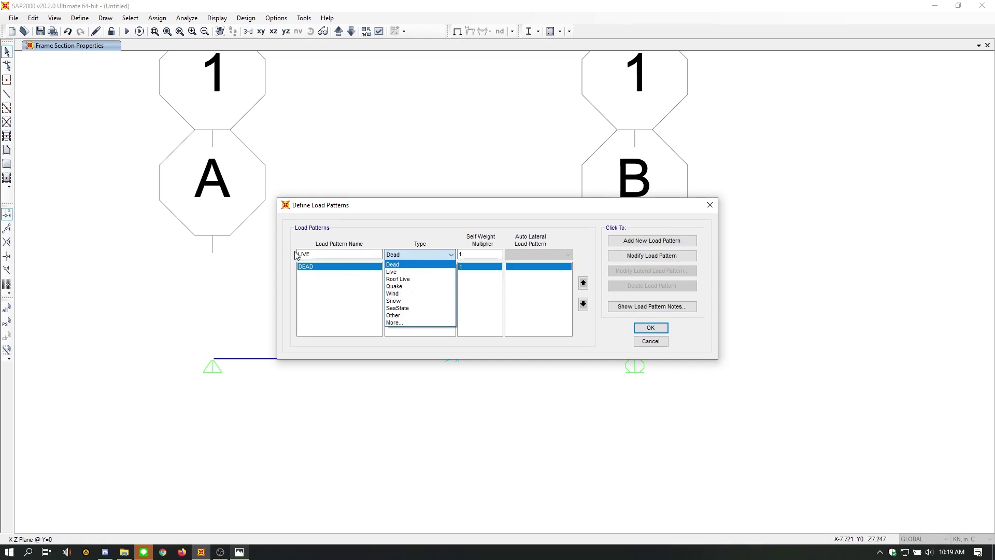
pyautogui.click(317, 257)
pyautogui.click(412, 256)
pyautogui.click(392, 271)
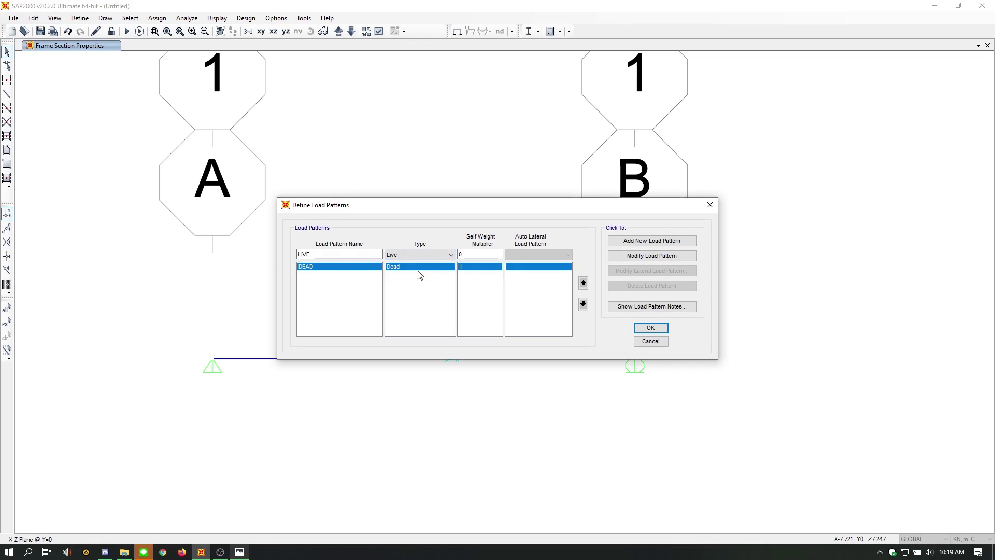
pyautogui.click(675, 246)
# - Check the DEAD and LIVE entries' self-weight multipliers and accept the load pattern definitions
pyautogui.click(481, 268)
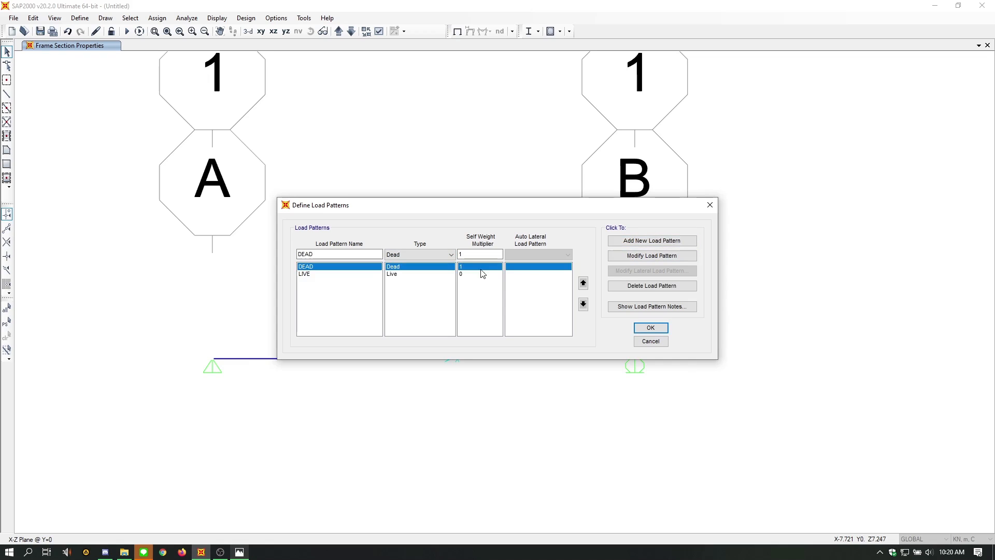
pyautogui.click(345, 274)
pyautogui.click(654, 328)
# - Create a new load combination and name it 1.2D + 1.6L
pyautogui.click(80, 18)
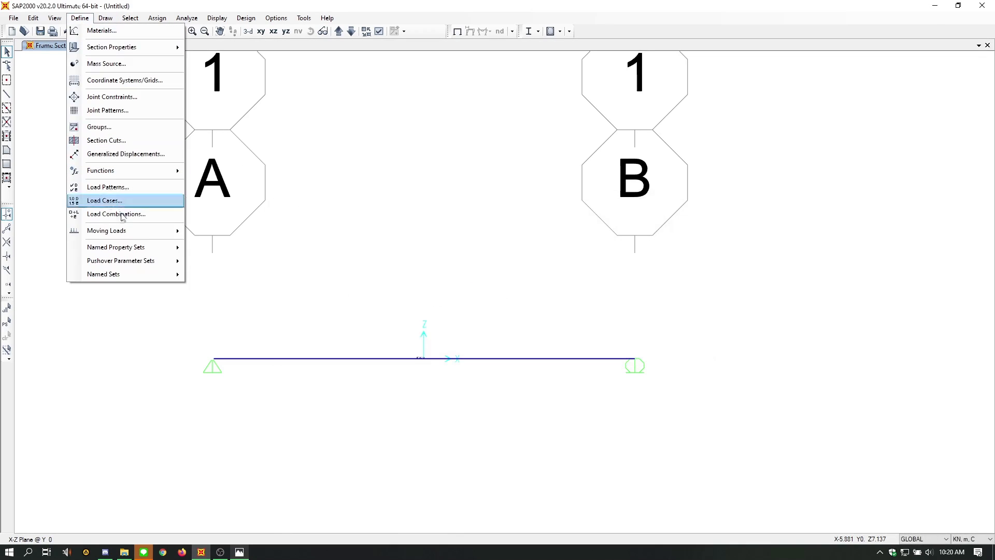
pyautogui.moveTo(502, 194); pyautogui.dragTo(294, 131)
pyautogui.click(326, 159)
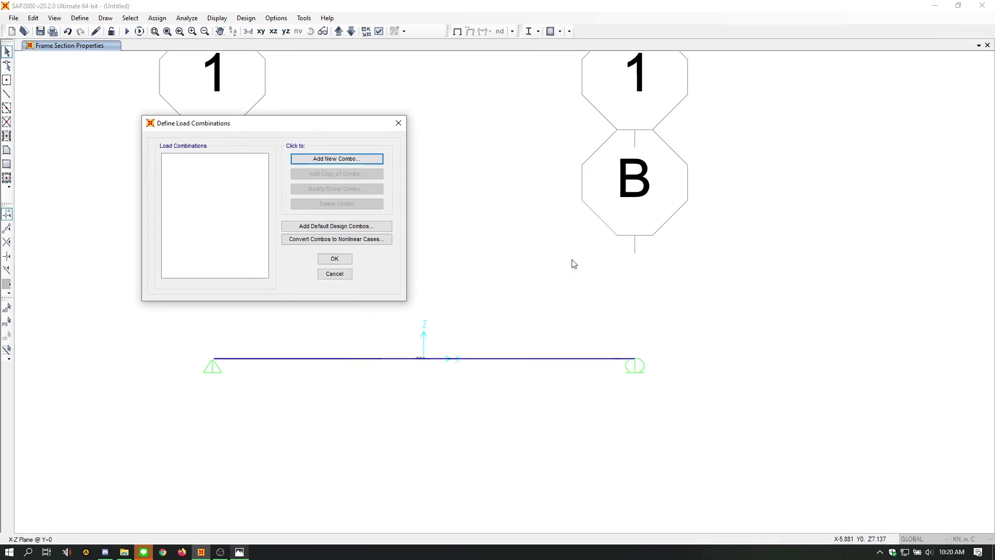
pyautogui.moveTo(499, 153); pyautogui.dragTo(633, 125)
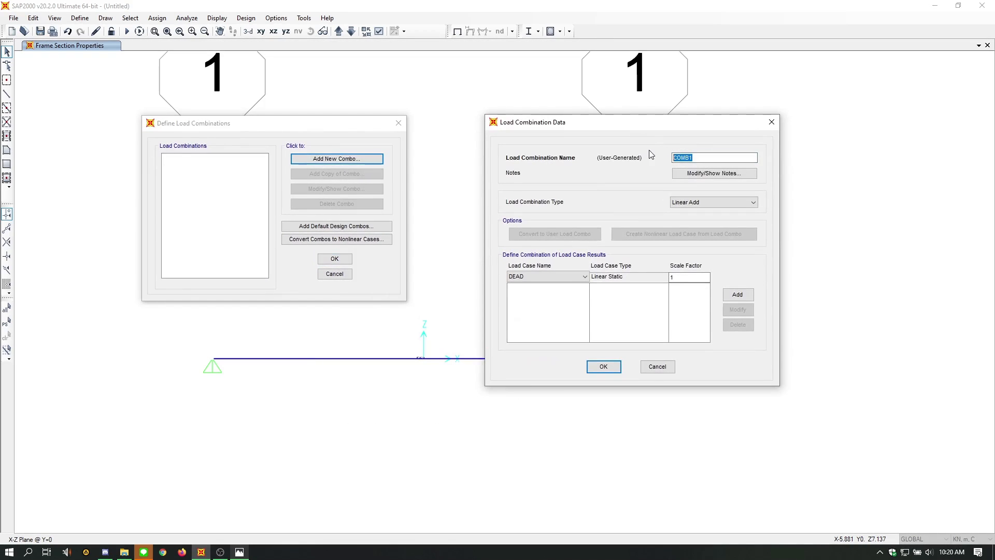
pyautogui.write('1.2D + 1.6L')
# - Add the DEAD load case to the combination with a scale factor of 1.2
pyautogui.click(537, 277)
pyautogui.click(537, 283)
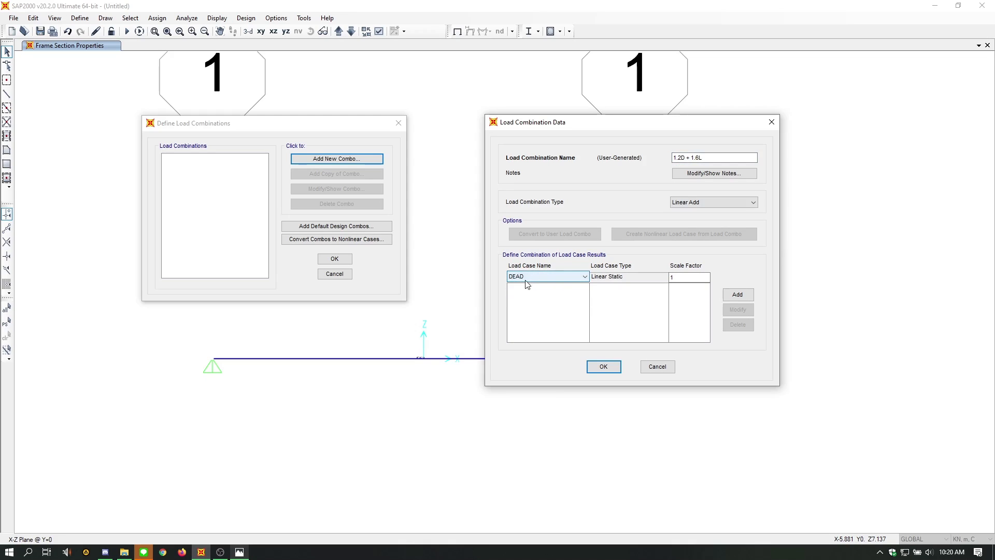
pyautogui.click(692, 278)
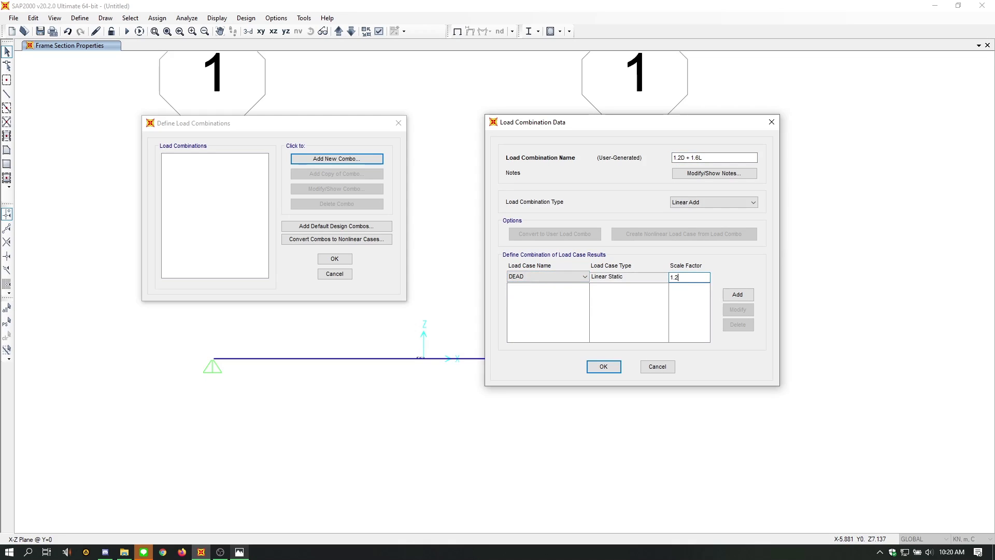
pyautogui.write('.2')
pyautogui.click(737, 295)
# - Add the LIVE load case to the combination with a scale factor of 1.6
pyautogui.click(575, 276)
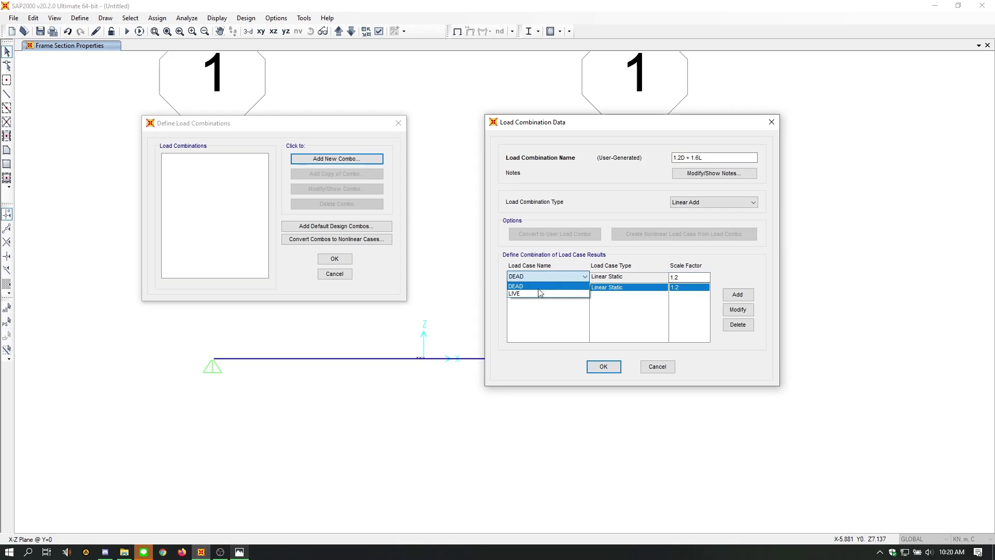
pyautogui.click(539, 289)
pyautogui.click(684, 278)
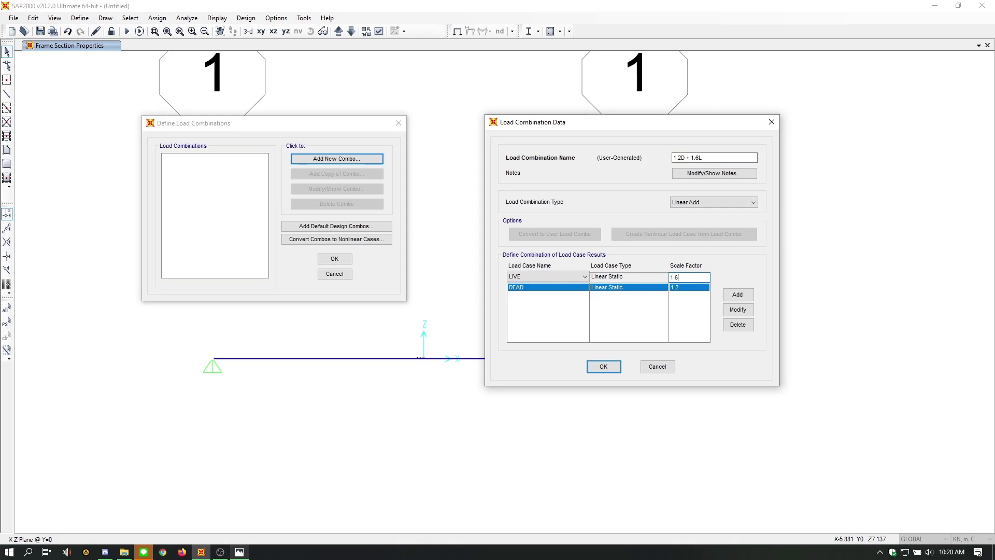
pyautogui.click(737, 294)
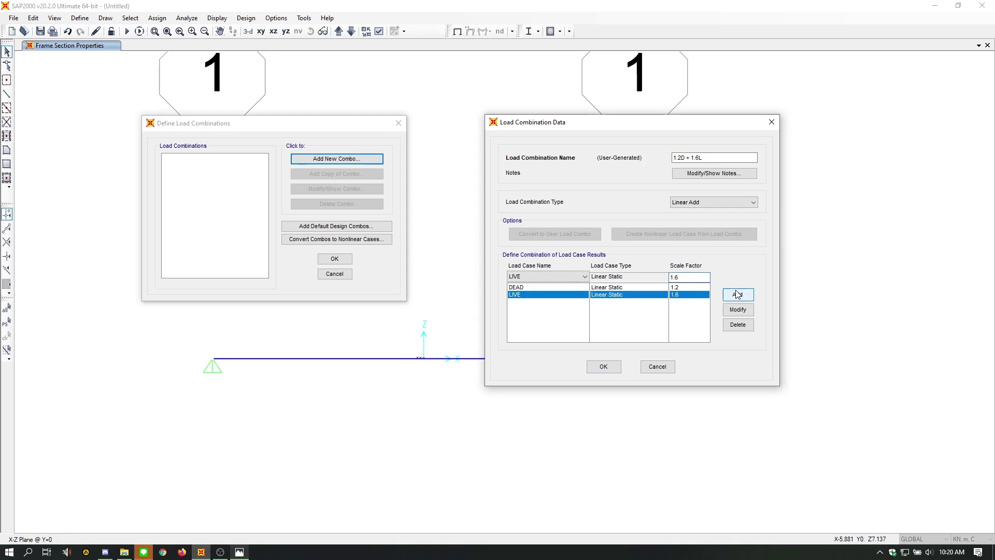
# - Accept the 1.2D + 1.6L combination data and finish the load combination definitions
pyautogui.click(604, 367)
pyautogui.click(349, 260)
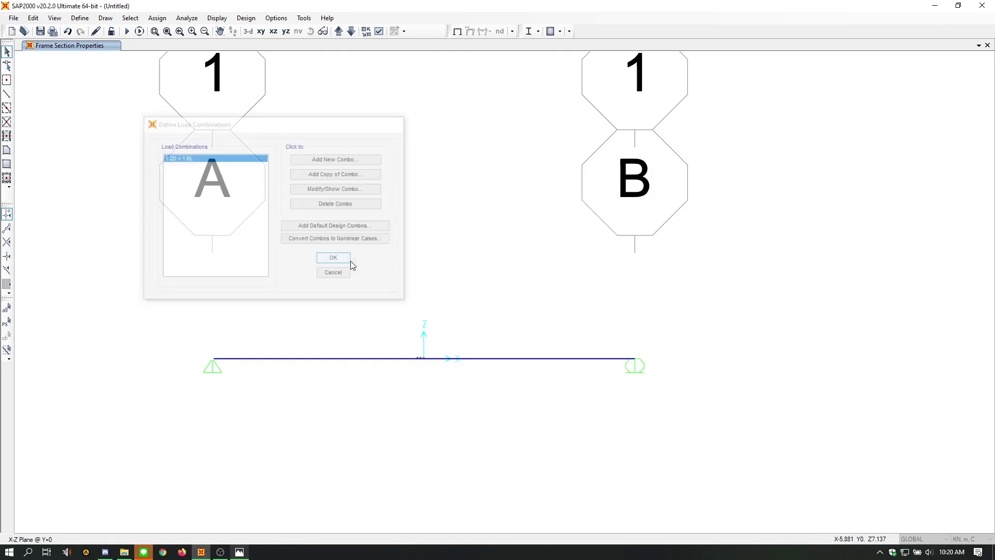
pyautogui.click(83, 18)
pyautogui.click(86, 19)
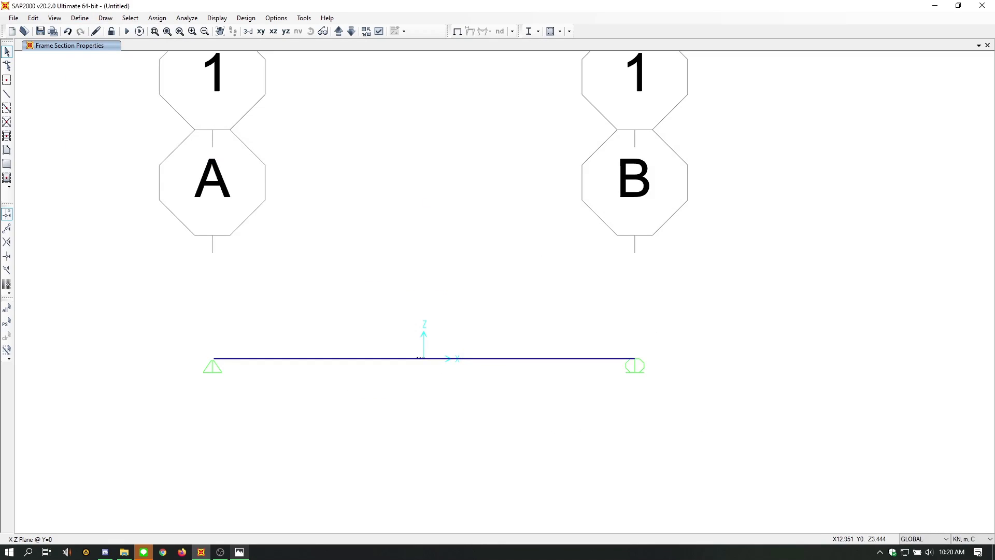
# - Check the loads on the beam diagram in the Photos app and return to SAP2000
pyautogui.moveTo(994, 72); pyautogui.dragTo(429, 0)
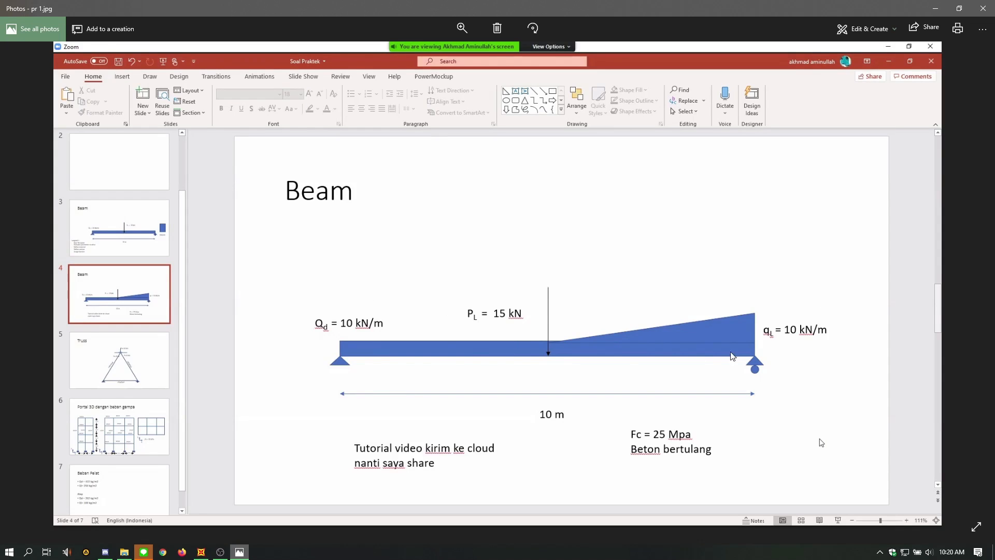
pyautogui.moveTo(642, 10); pyautogui.dragTo(994, 155)
pyautogui.click(424, 366)
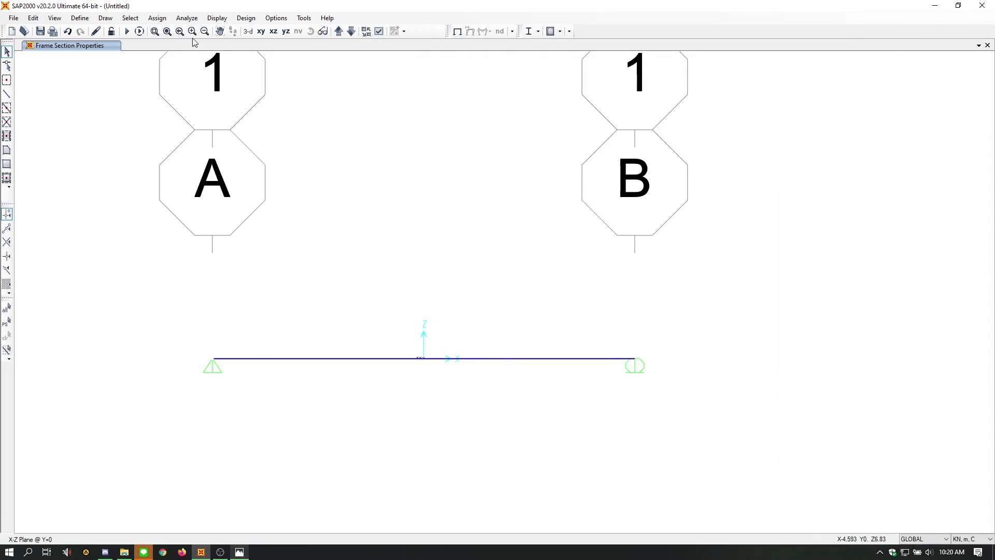
# - Apply a uniform distributed gravity load of 10 kN/m to the whole beam under the DEAD load pattern, replacing existing loads
pyautogui.moveTo(445, 392); pyautogui.dragTo(384, 324)
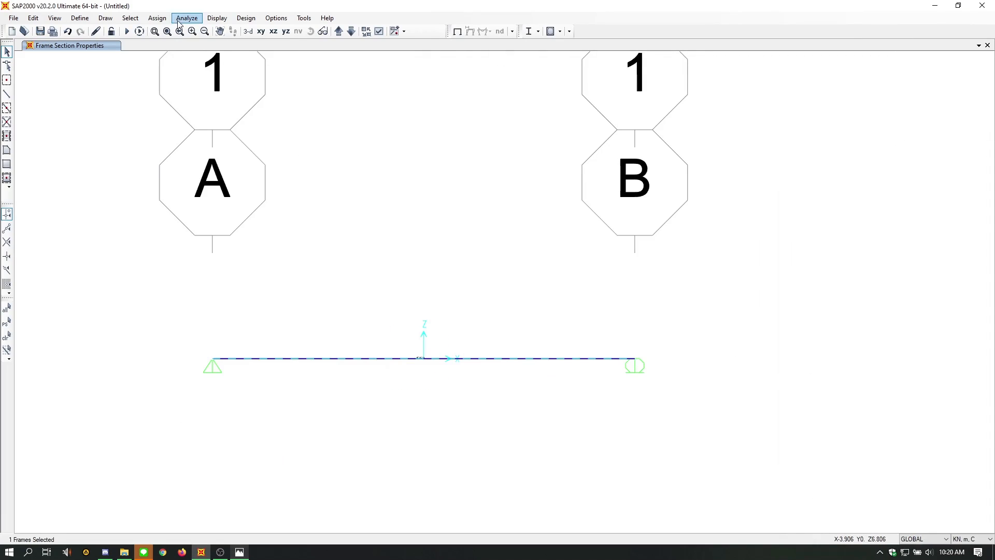
pyautogui.click(157, 18)
pyautogui.moveTo(187, 141)
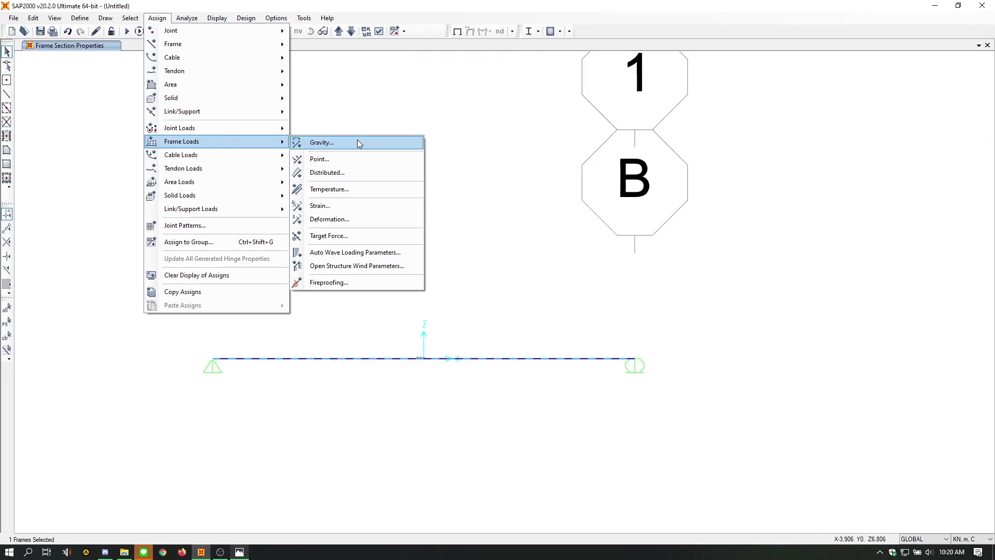
pyautogui.click(351, 173)
pyautogui.moveTo(507, 166); pyautogui.dragTo(552, 64)
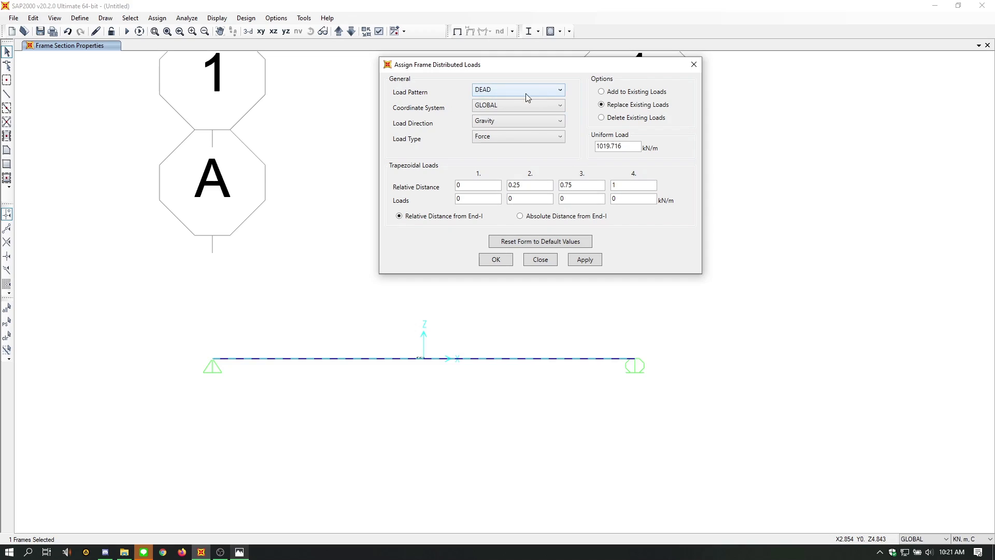
pyautogui.doubleClick(624, 146)
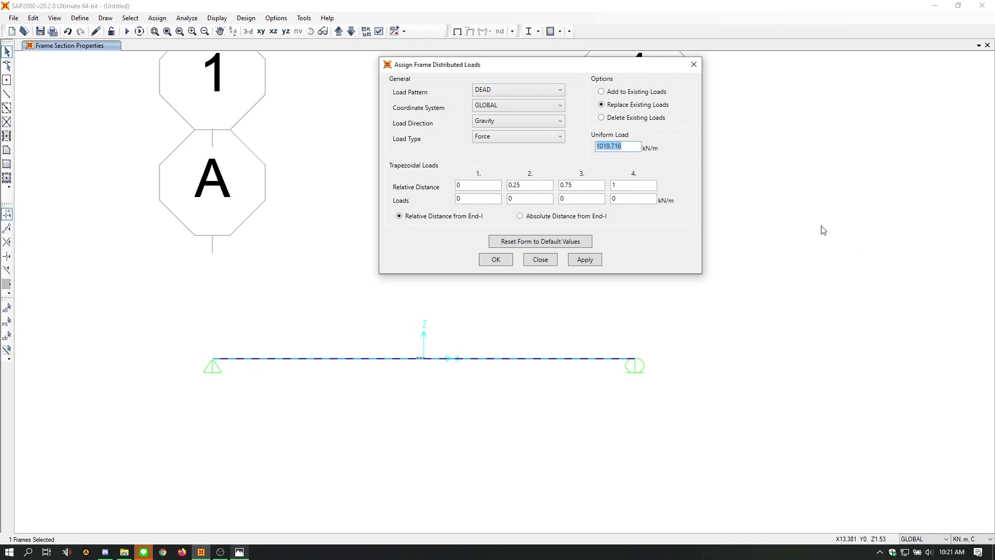
pyautogui.write('10')
pyautogui.doubleClick(625, 149)
pyautogui.click(636, 201)
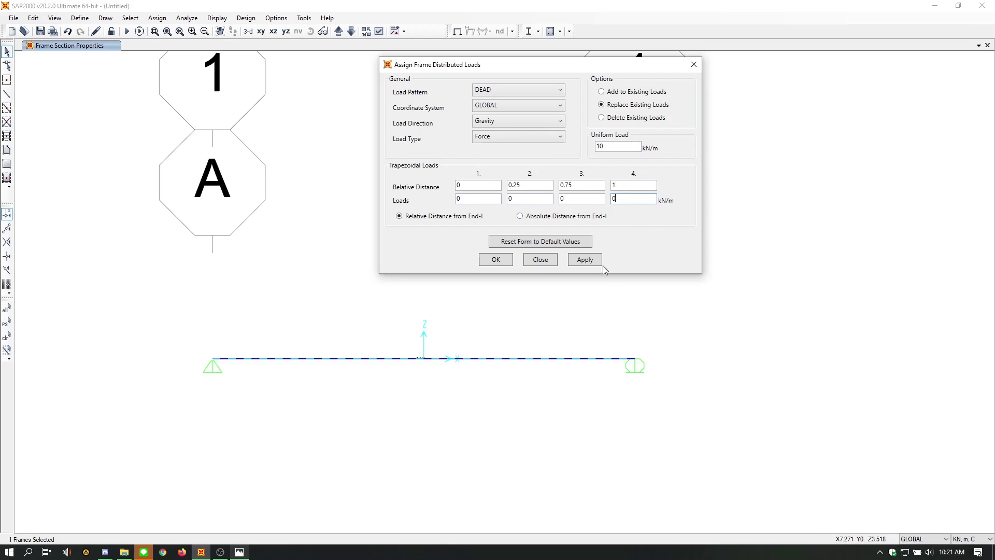
pyautogui.click(588, 262)
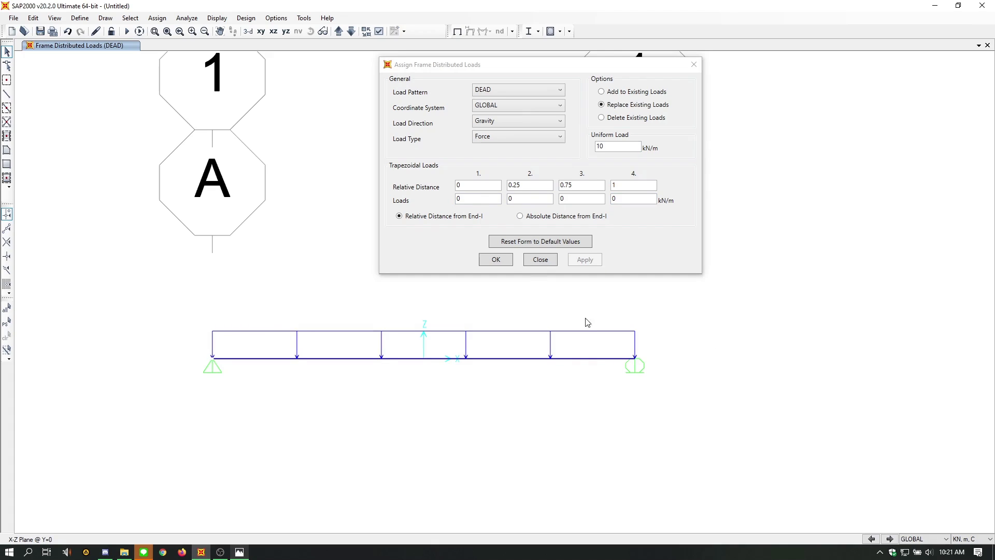
# - Reselect the beam and set the distributed load assignment to the LIVE load pattern with the option to add to existing loads
pyautogui.moveTo(441, 381); pyautogui.dragTo(420, 350)
pyautogui.click(522, 90)
pyautogui.click(521, 89)
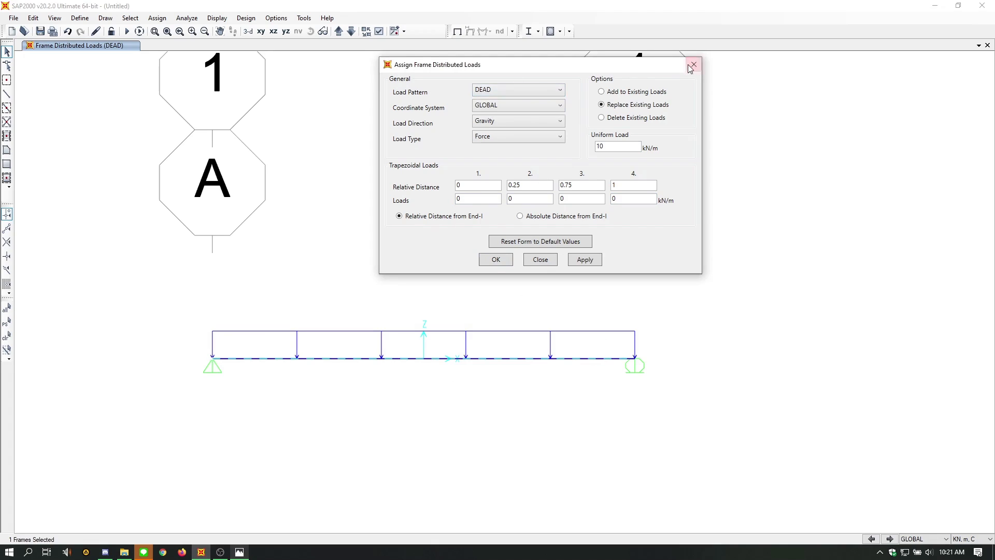
pyautogui.click(466, 388)
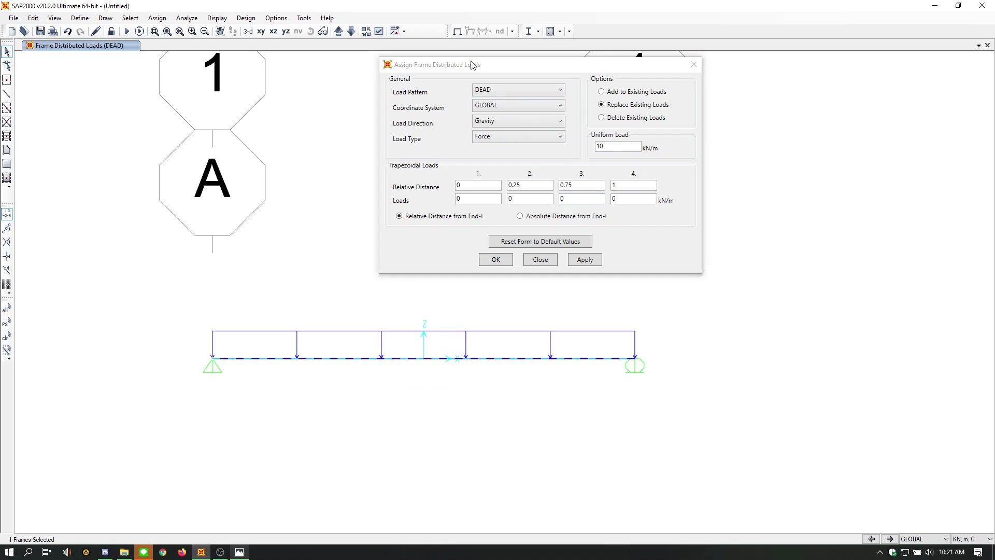
pyautogui.moveTo(471, 64)
pyautogui.mouseDown()
pyautogui.moveTo(456, 78)
pyautogui.moveTo(531, 58)
pyautogui.mouseUp()
pyautogui.moveTo(443, 382); pyautogui.dragTo(415, 334)
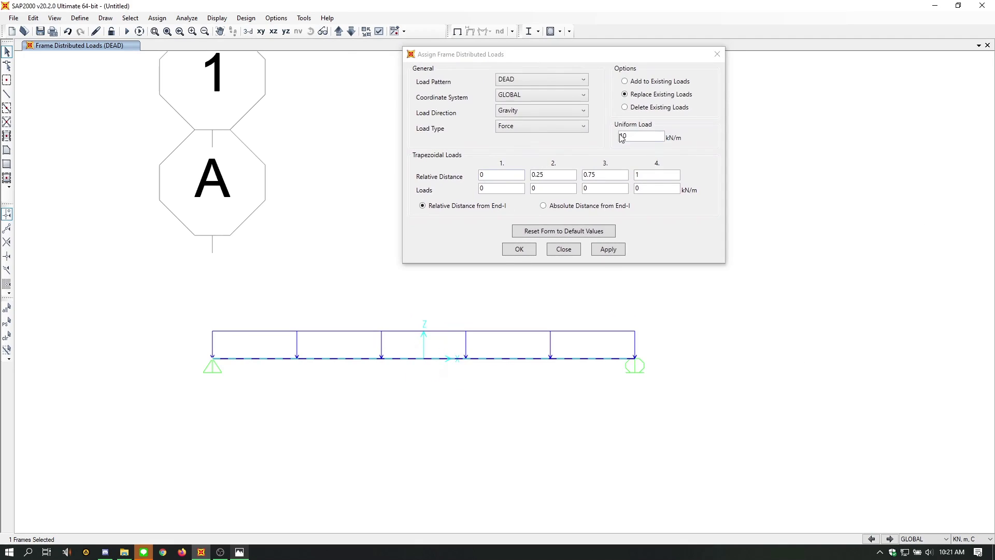
pyautogui.click(546, 81)
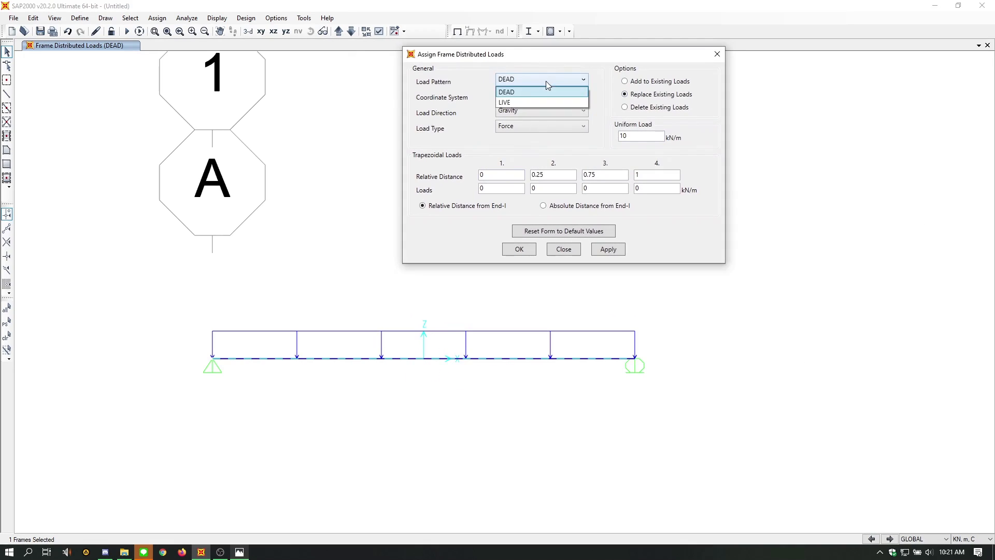
pyautogui.click(501, 103)
pyautogui.click(649, 83)
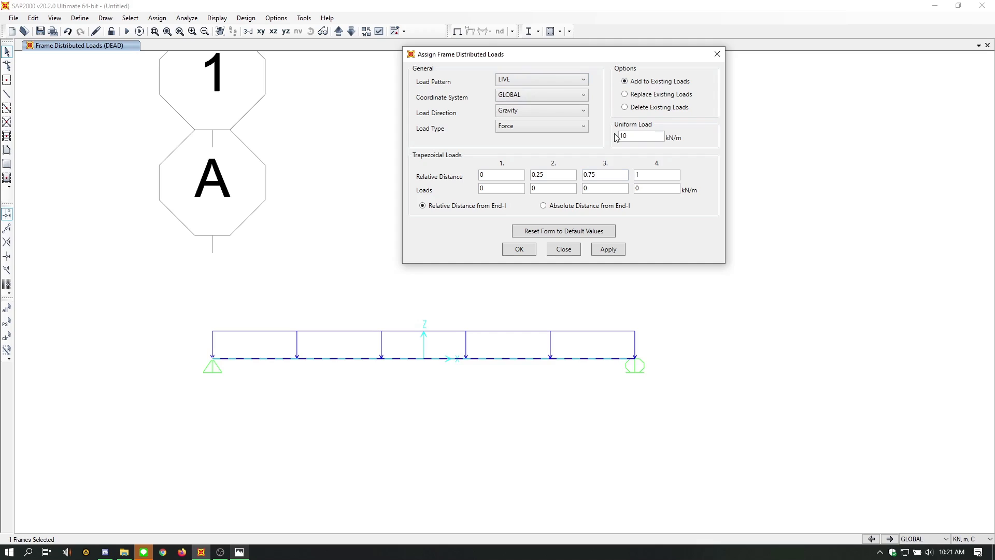
pyautogui.click(675, 95)
pyautogui.click(483, 329)
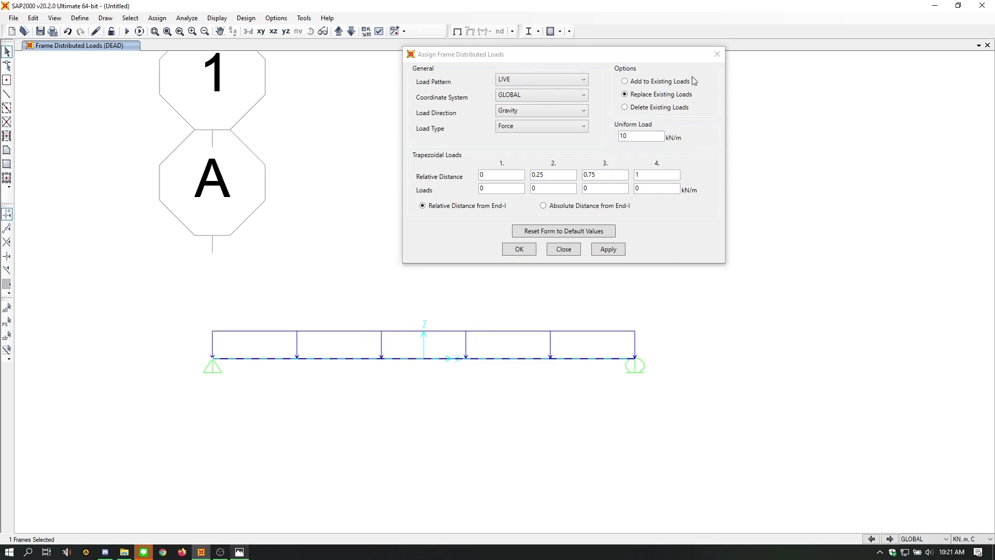
pyautogui.click(652, 83)
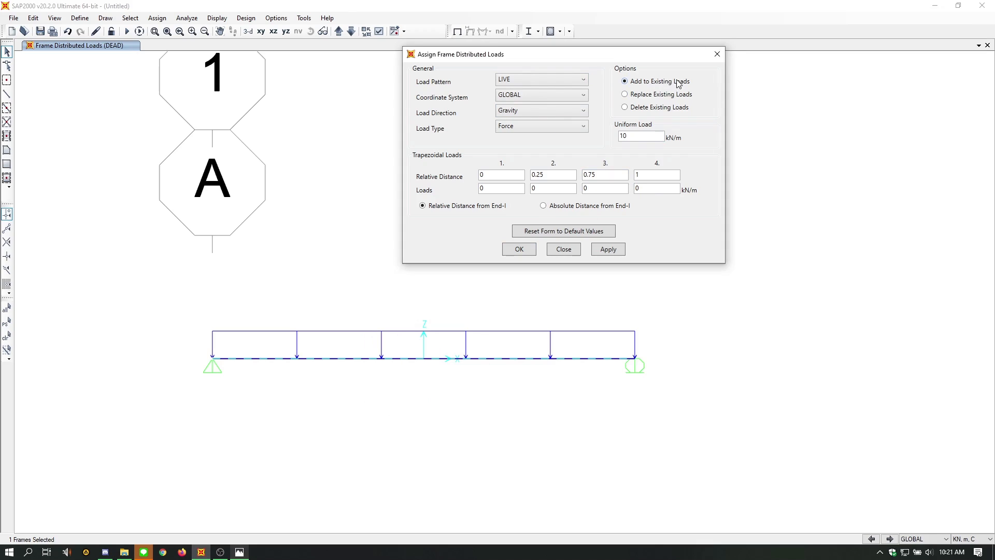
pyautogui.click(440, 393)
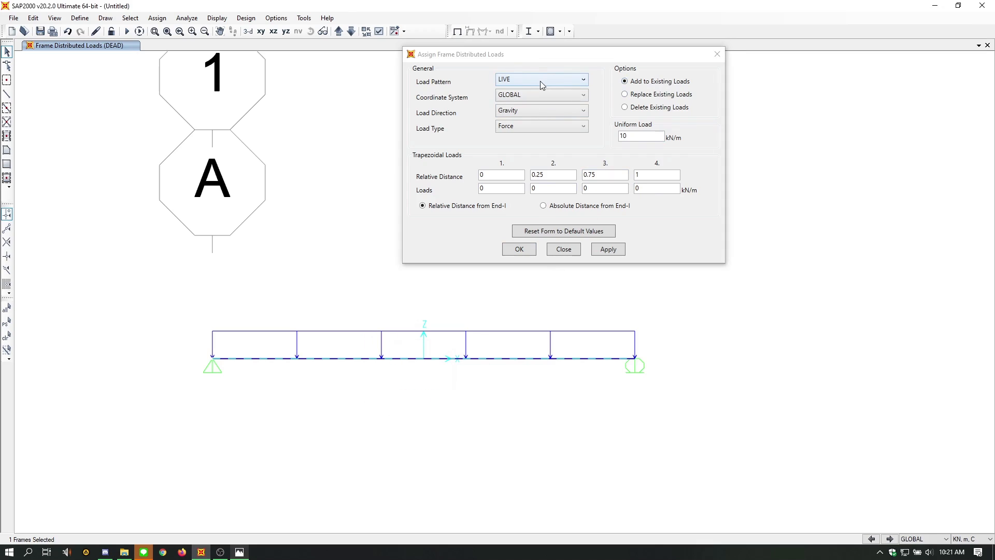
# - Set the uniform load to 0 and apply a LIVE trapezoidal load from 0 kN/m at relative distance 0.5 to 10 kN/m at 1
pyautogui.click(583, 145)
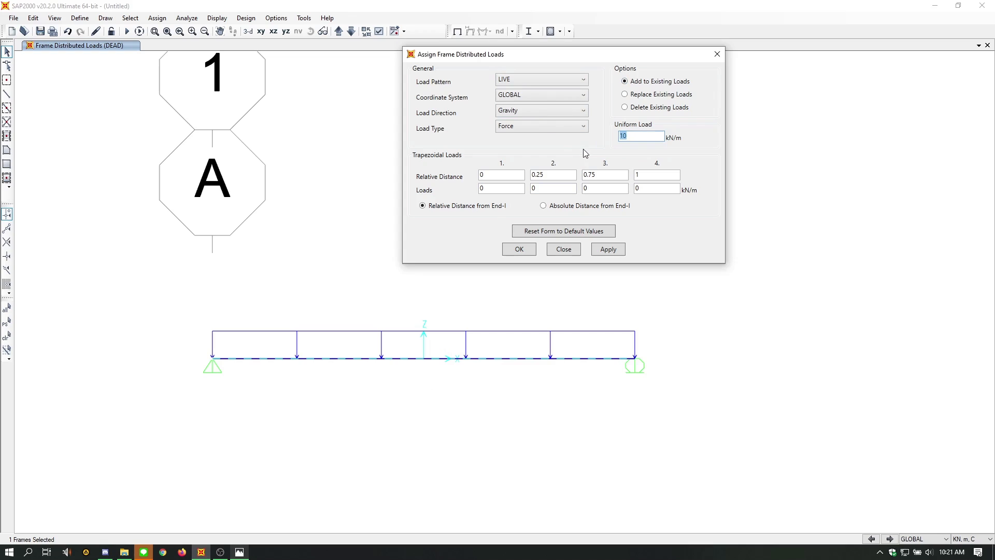
pyautogui.write('0')
pyautogui.click(628, 190)
pyautogui.moveTo(596, 60); pyautogui.dragTo(486, 62)
pyautogui.click(536, 192)
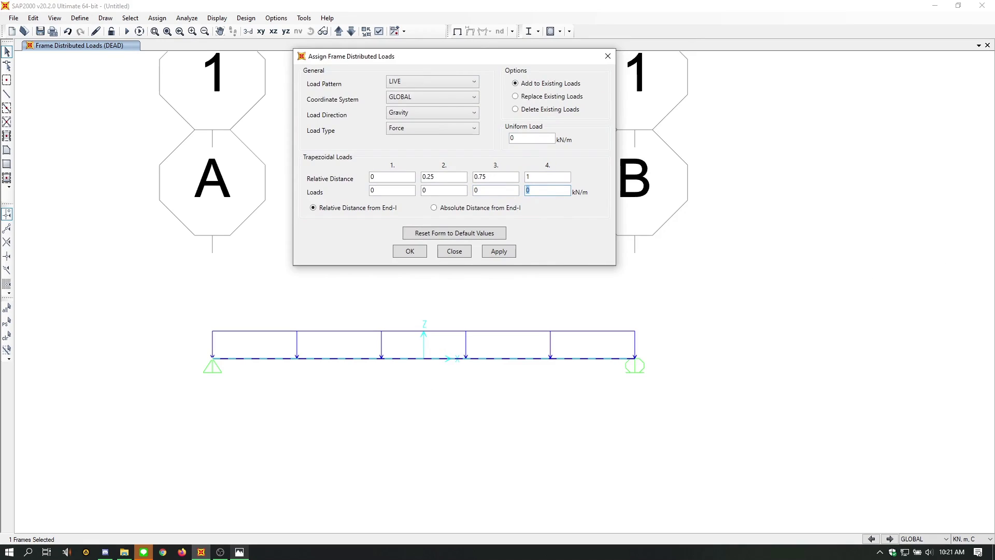
pyautogui.doubleClick(505, 176)
pyautogui.write('0.')
pyautogui.click(497, 179)
pyautogui.click(547, 177)
pyautogui.doubleClick(539, 176)
pyautogui.press('Tab')
pyautogui.write('10')
pyautogui.click(499, 189)
pyautogui.click(504, 255)
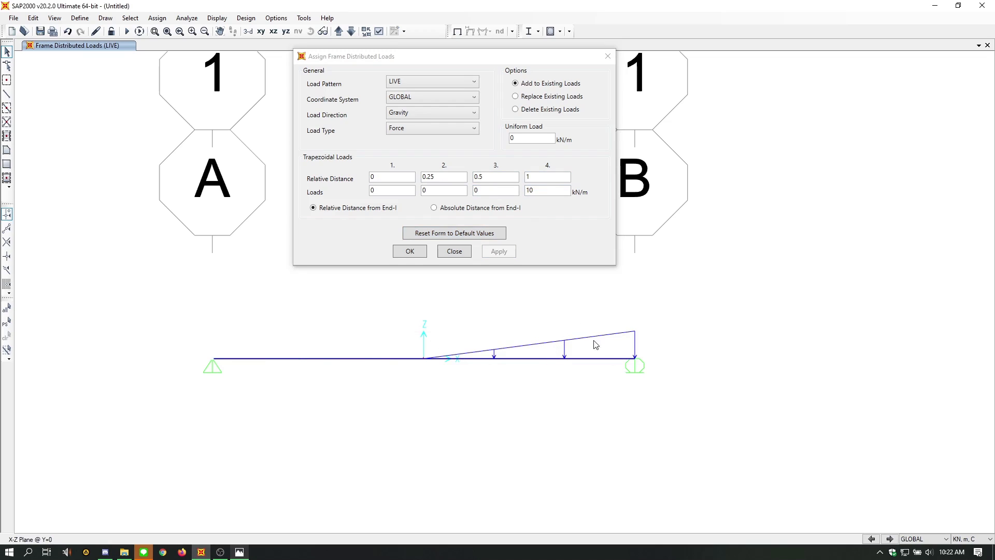
pyautogui.click(409, 251)
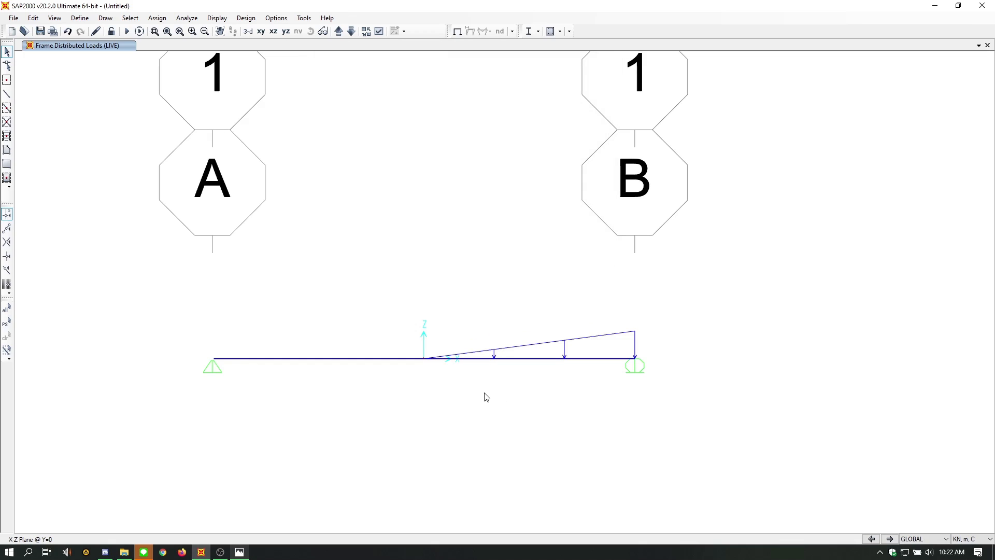
# - Start a frame point load assignment on the beam for the LIVE load pattern, adding to existing loads
pyautogui.click(429, 360)
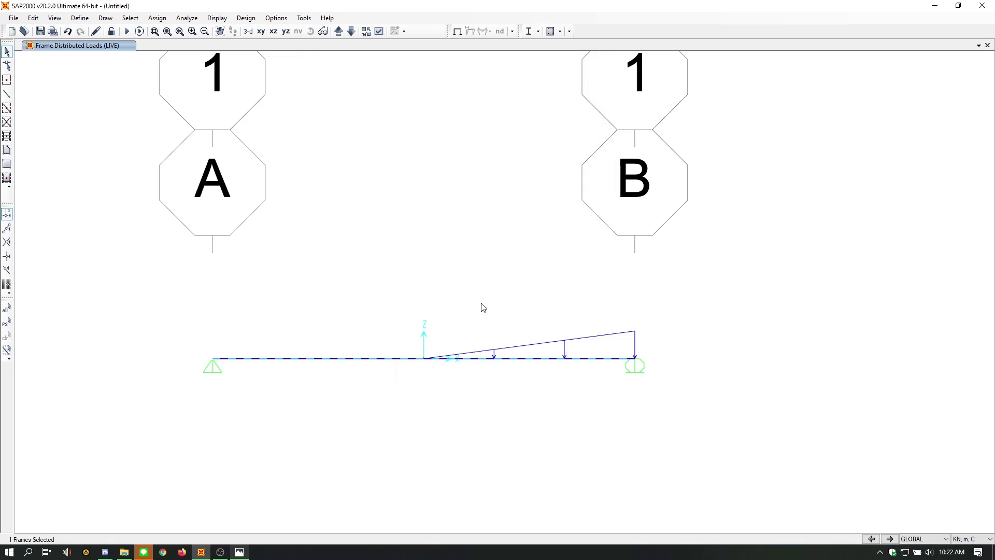
pyautogui.click(157, 19)
pyautogui.moveTo(217, 135)
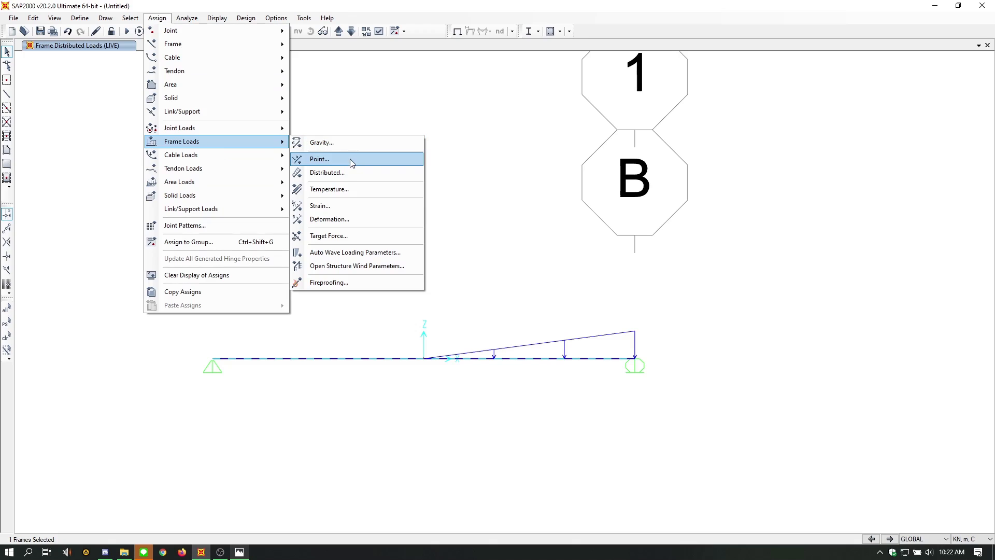
pyautogui.click(350, 160)
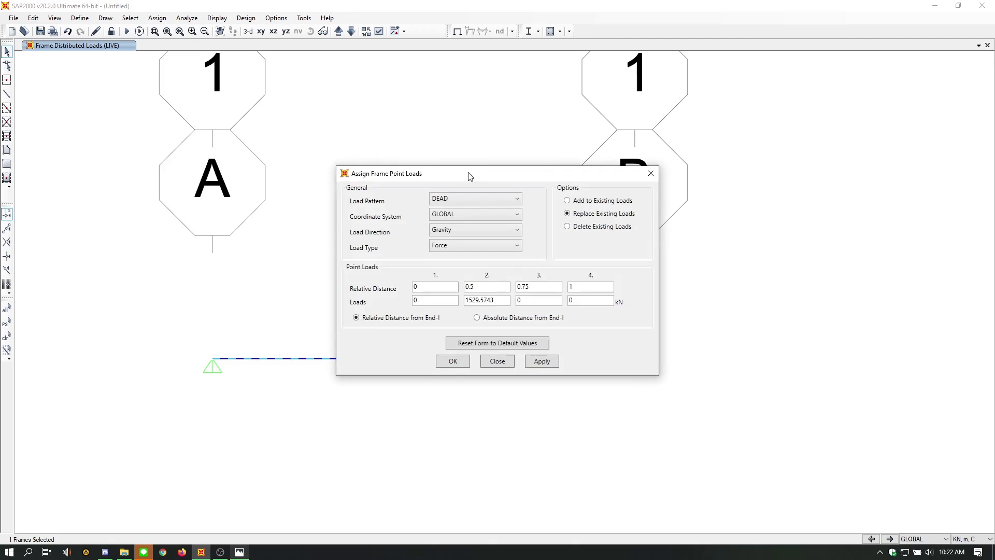
pyautogui.moveTo(470, 176); pyautogui.dragTo(486, 64)
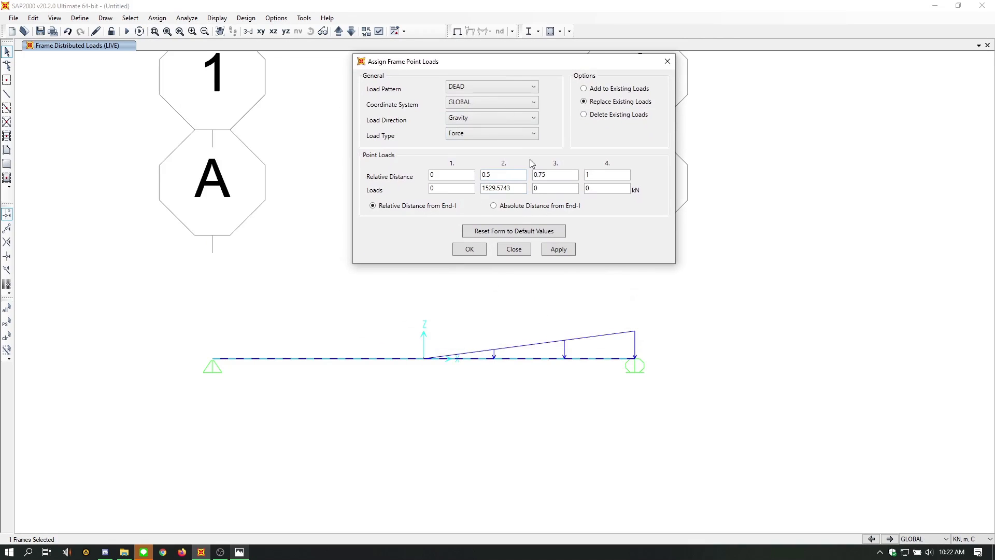
pyautogui.click(500, 87)
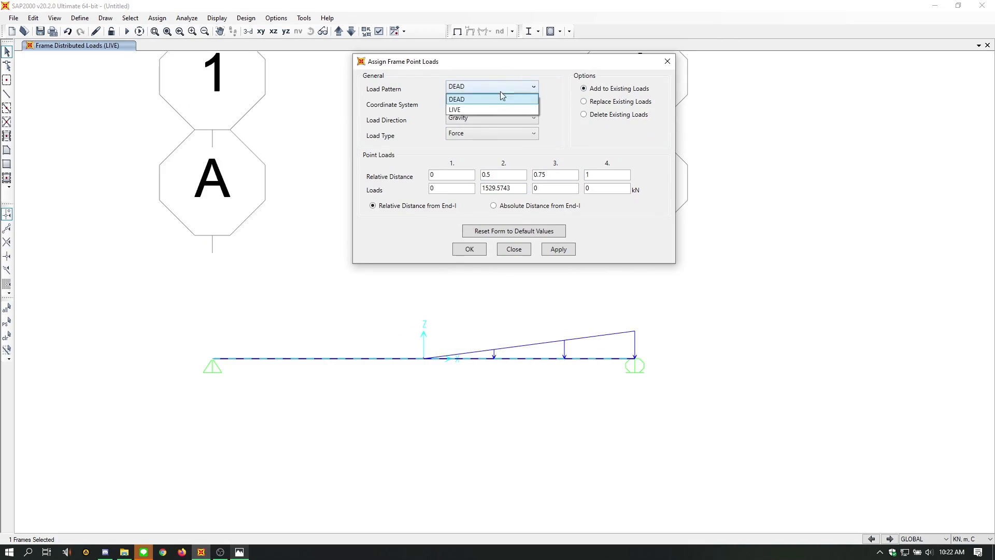
pyautogui.click(480, 104)
# - Apply a 15 kN gravity point load at relative distance 0.5 on the beam and finish the assignment
pyautogui.doubleClick(496, 188)
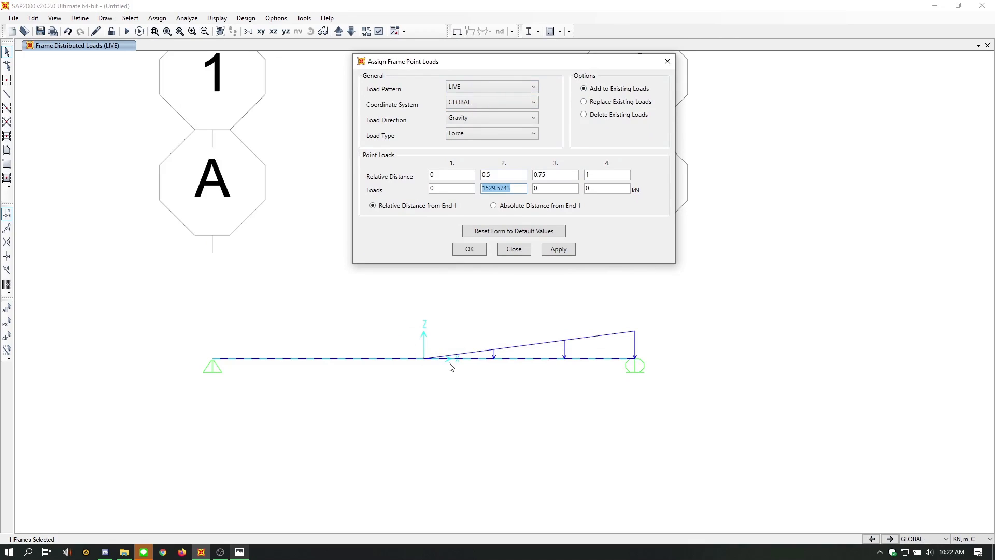
pyautogui.write('15')
pyautogui.moveTo(475, 396); pyautogui.dragTo(363, 303)
pyautogui.click(513, 179)
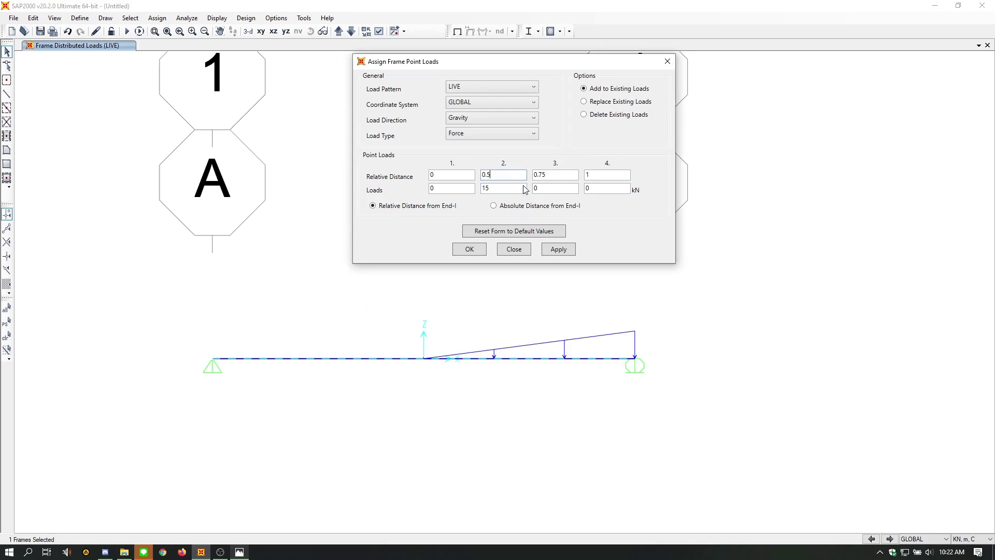
pyautogui.click(566, 252)
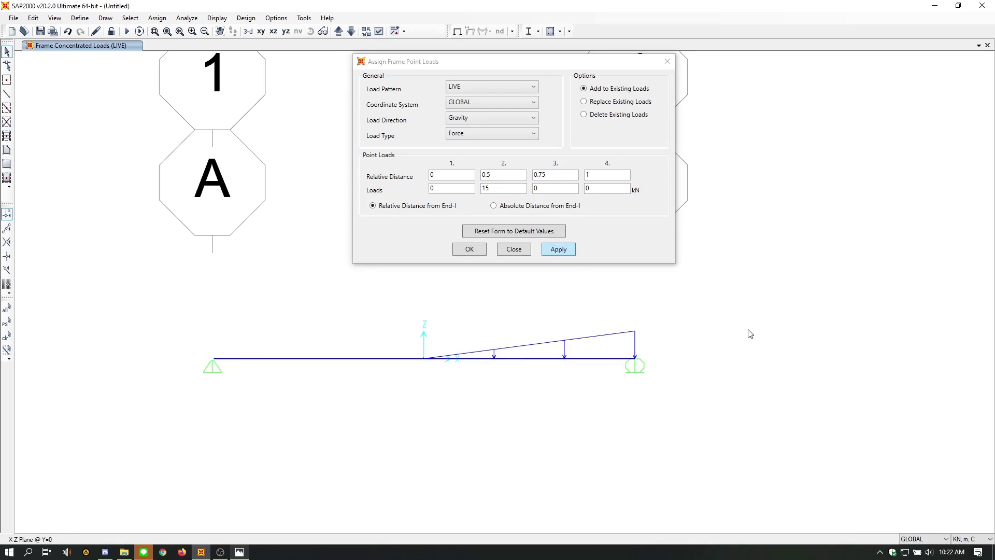
pyautogui.click(469, 250)
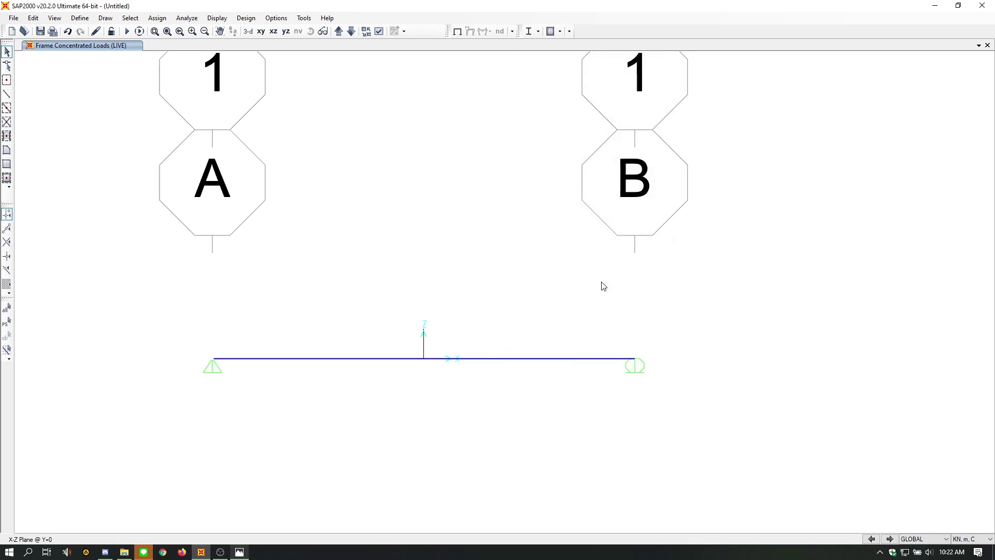
pyautogui.click(218, 19)
pyautogui.click(220, 21)
pyautogui.moveTo(550, 409); pyautogui.dragTo(387, 314)
pyautogui.moveTo(465, 412); pyautogui.dragTo(359, 312)
pyautogui.click(217, 18)
pyautogui.moveTo(280, 71)
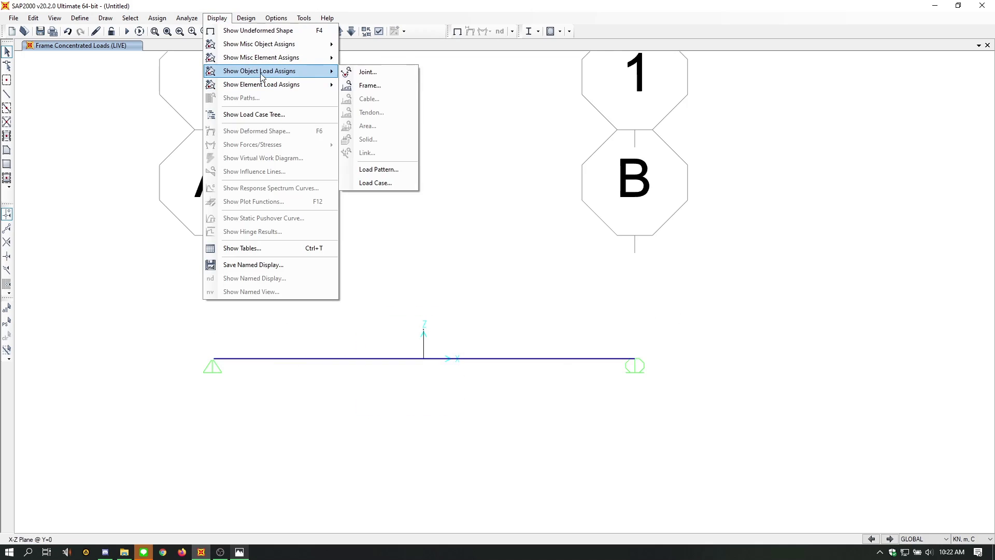
pyautogui.click(382, 88)
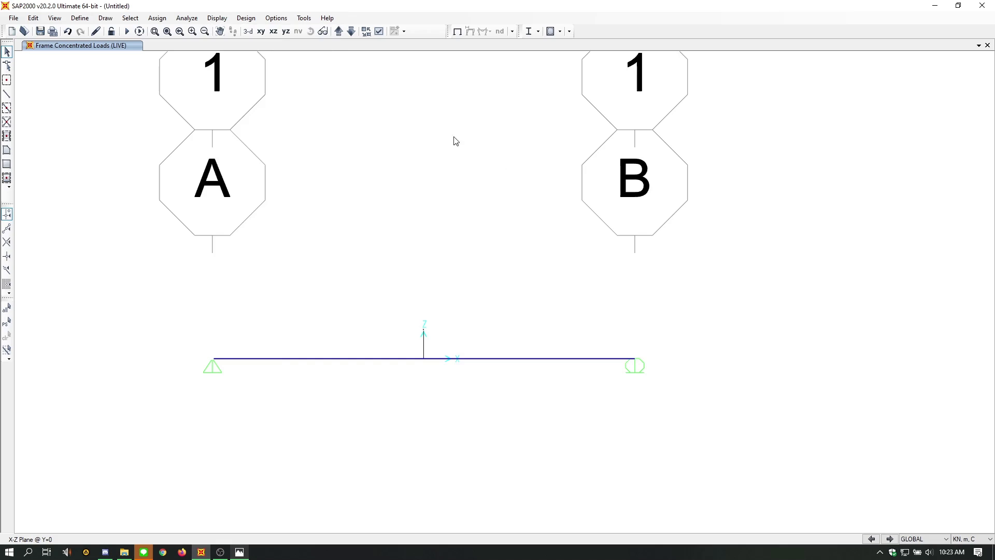
pyautogui.moveTo(444, 149); pyautogui.dragTo(626, 62)
pyautogui.click(879, 54)
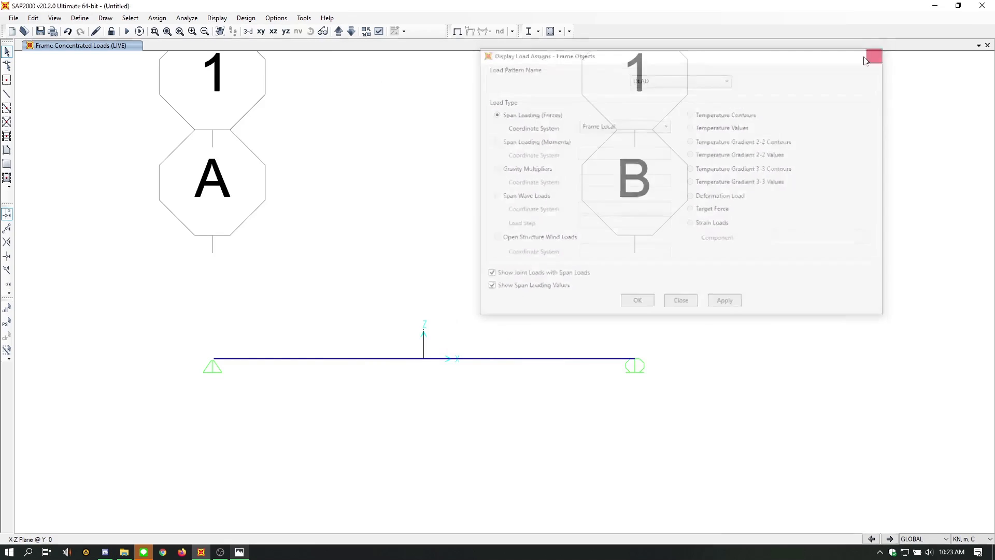
# - Display the beam's span loading forces for the DEAD load pattern, including joint loads and span loading values
pyautogui.click(216, 18)
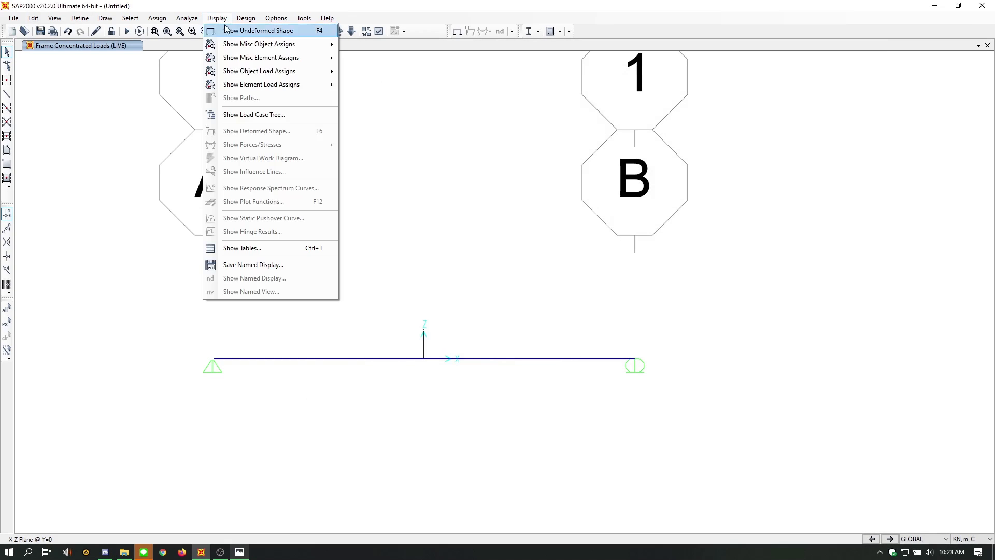
pyautogui.moveTo(254, 72)
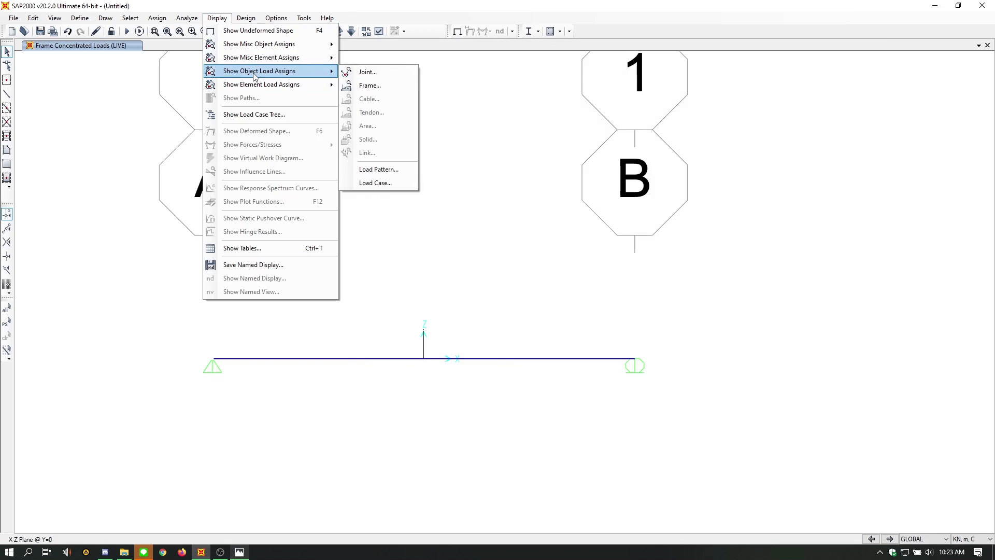
pyautogui.click(396, 92)
pyautogui.moveTo(513, 142); pyautogui.dragTo(741, 33)
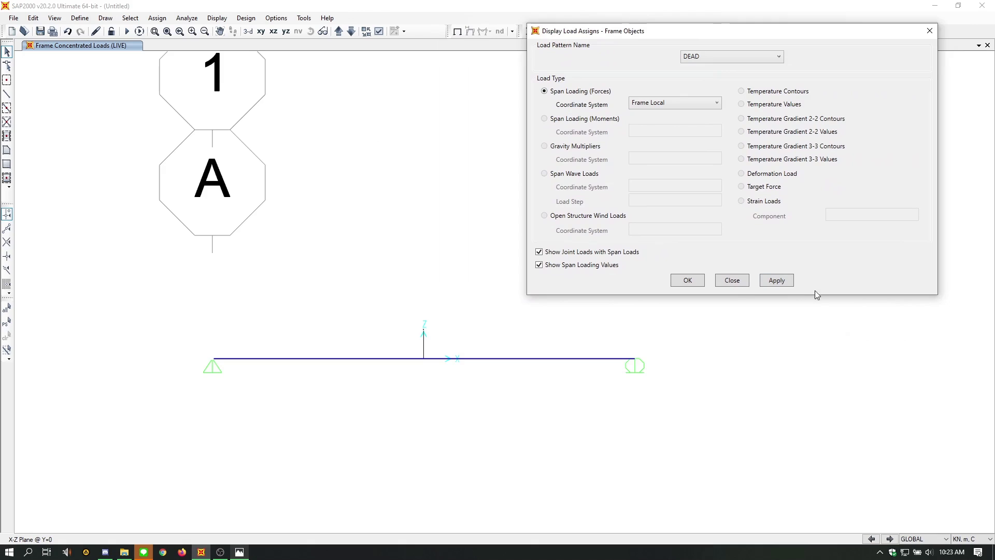
pyautogui.click(776, 280)
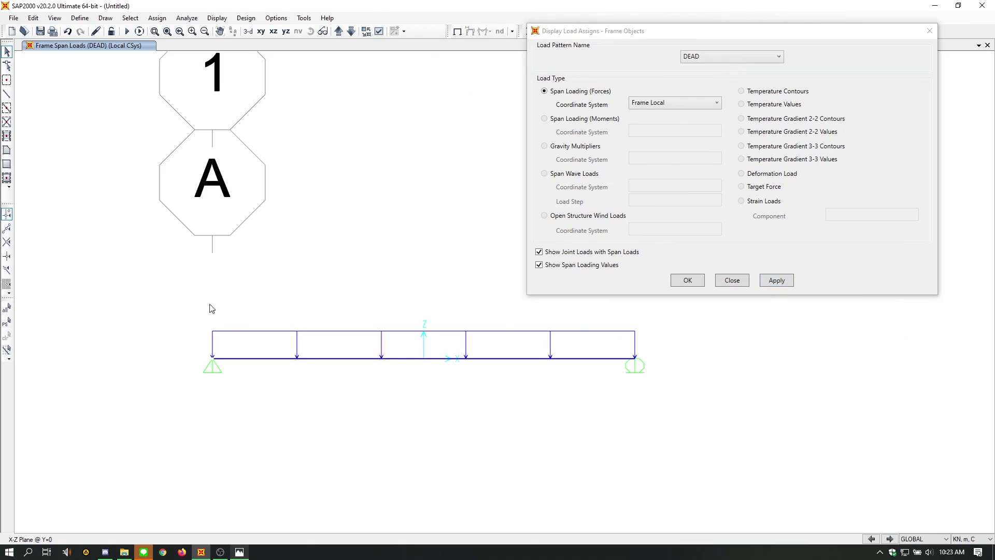
# - Switch the displayed span loads on the beam to the LIVE load pattern and finish the load display
pyautogui.click(711, 56)
pyautogui.click(709, 79)
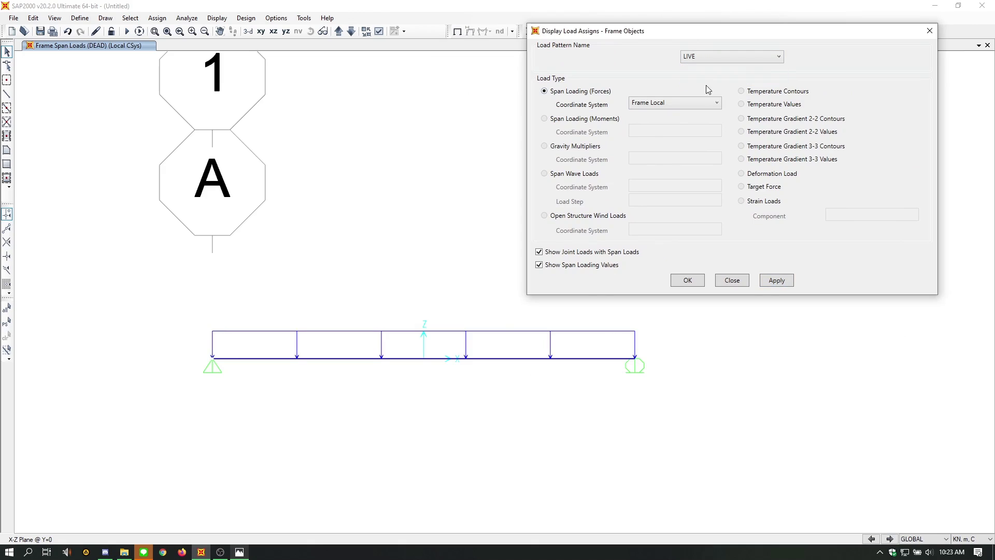
pyautogui.click(776, 280)
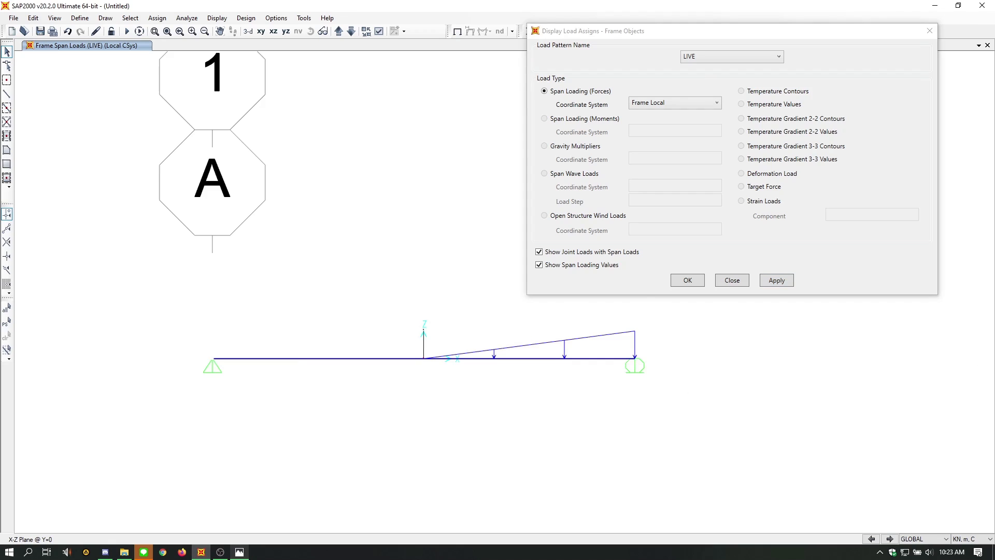
pyautogui.click(679, 282)
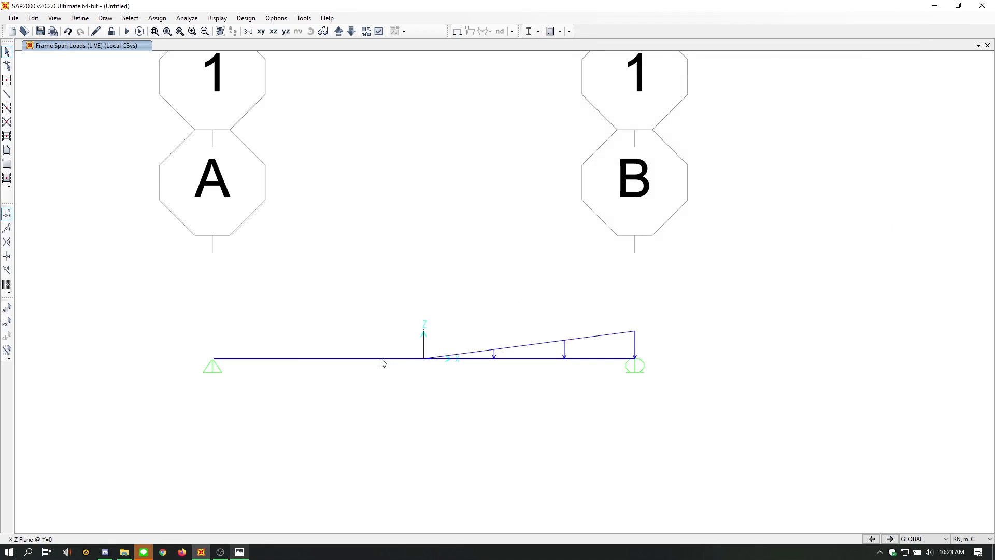
# - Check the beam's assigned BT 30/40 section property, including its depth and width, and close its line information
pyautogui.rightClick(395, 357)
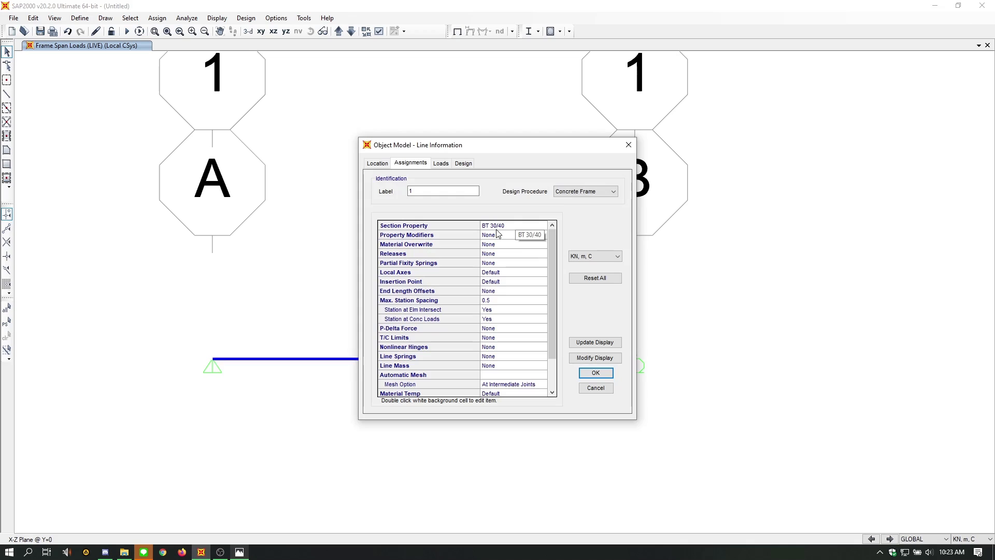
pyautogui.doubleClick(503, 226)
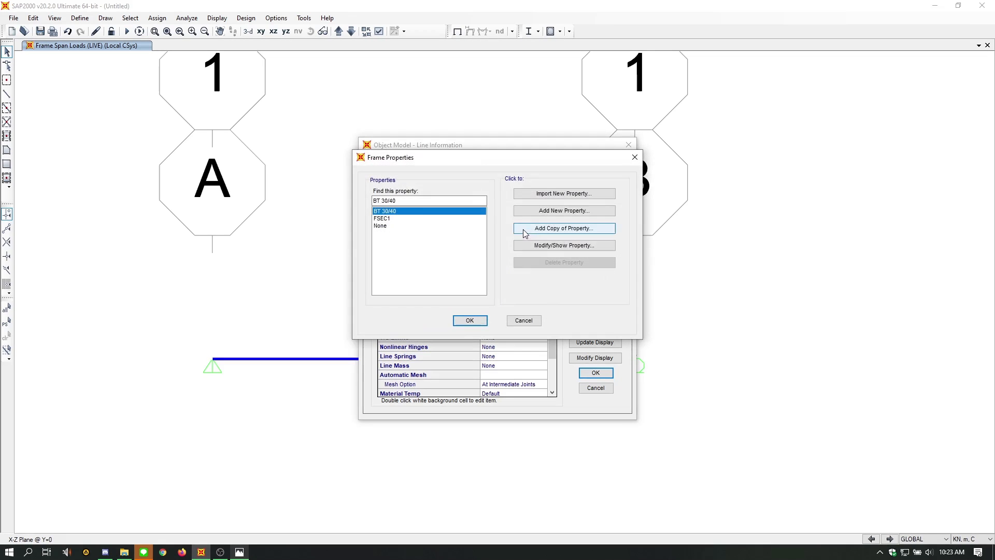
pyautogui.click(572, 248)
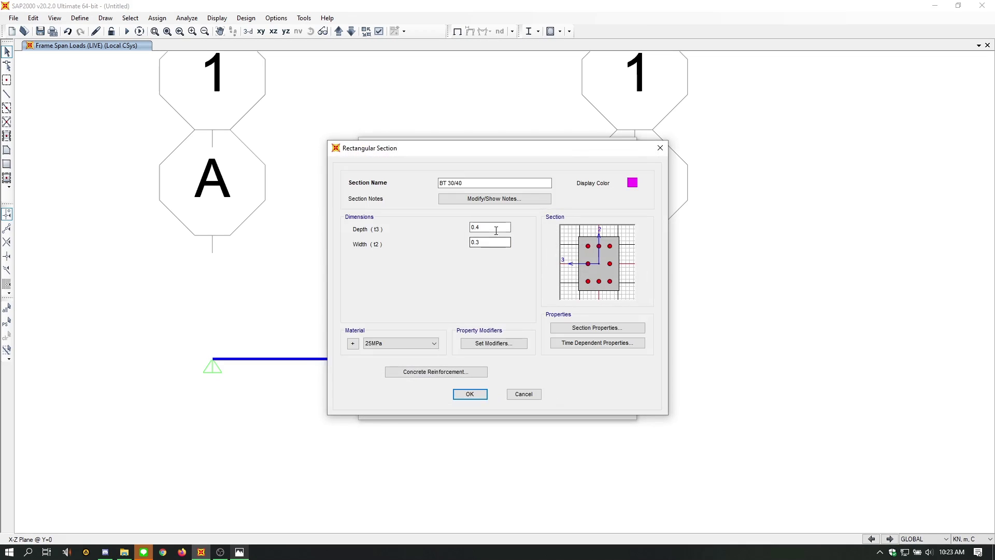
pyautogui.moveTo(500, 229); pyautogui.dragTo(470, 242)
pyautogui.click(469, 394)
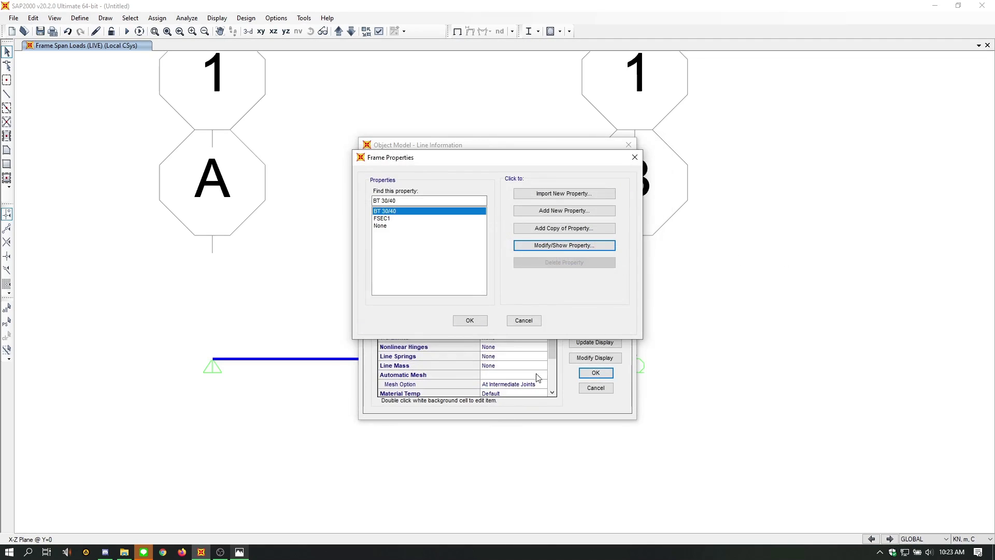
pyautogui.click(469, 320)
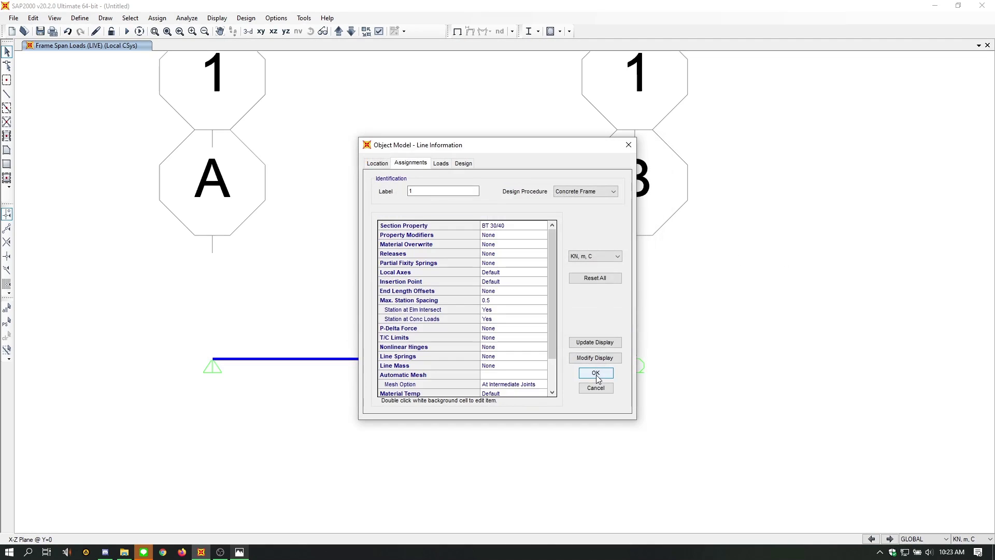
pyautogui.click(596, 373)
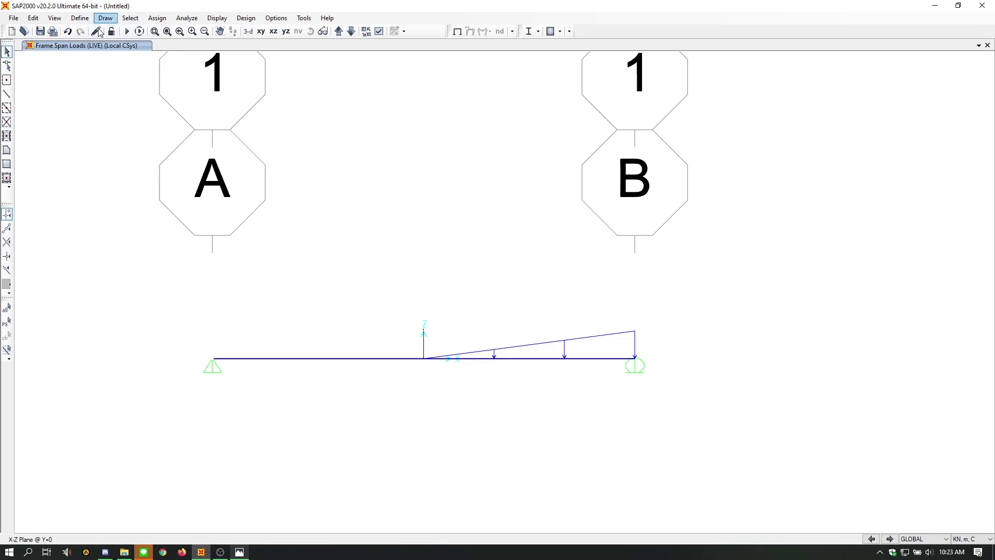
# - Delete the MODAL load case from the defined load cases
pyautogui.click(81, 18)
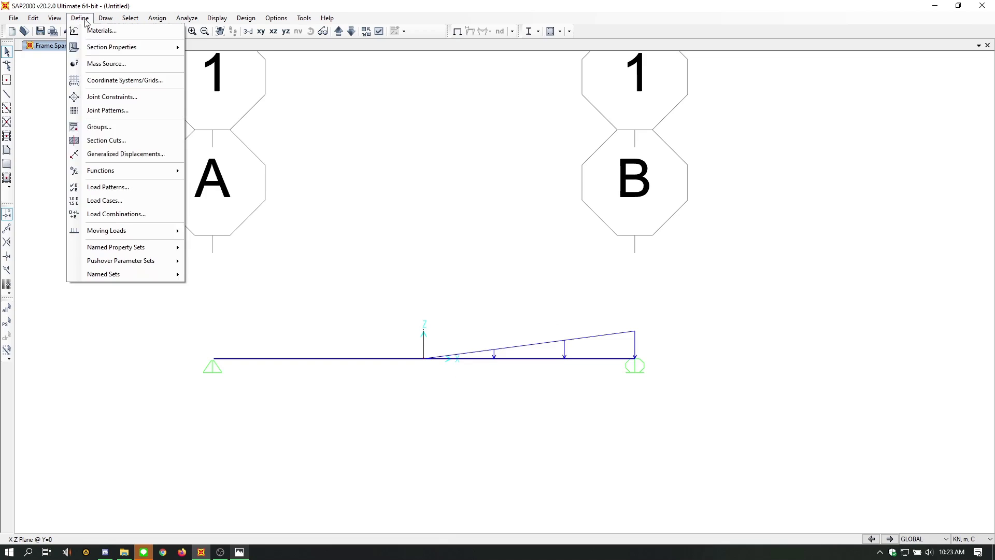
pyautogui.click(103, 201)
pyautogui.click(402, 253)
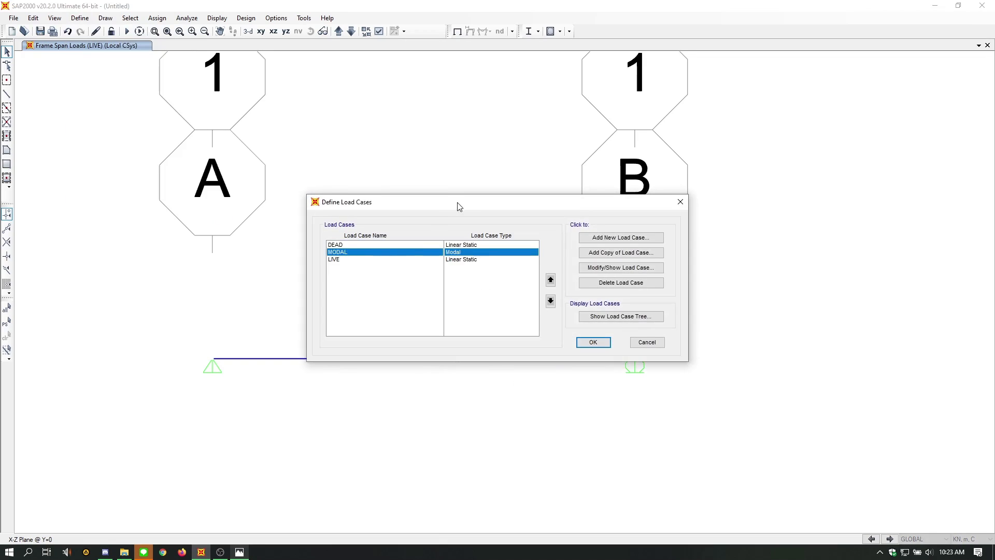
pyautogui.moveTo(459, 206); pyautogui.dragTo(384, 122)
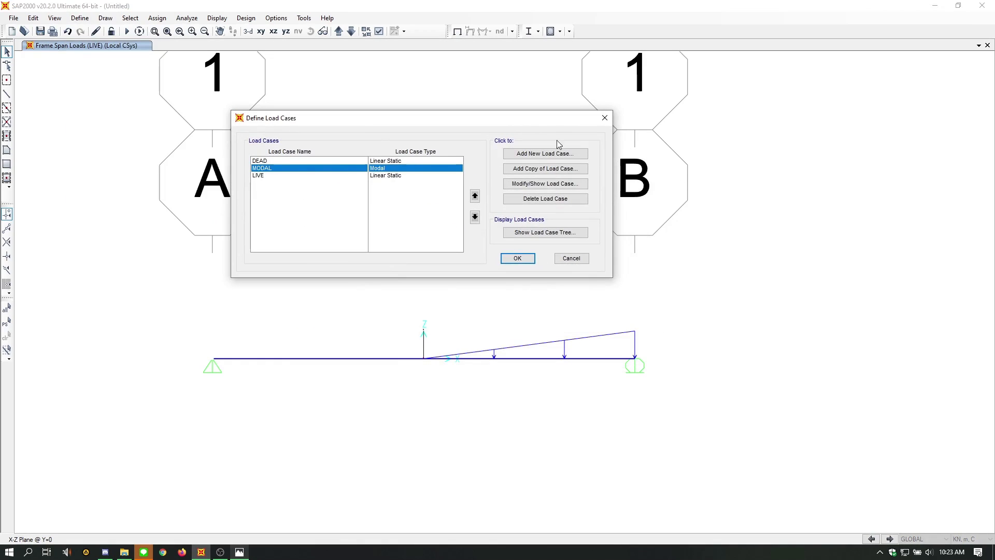
pyautogui.click(549, 199)
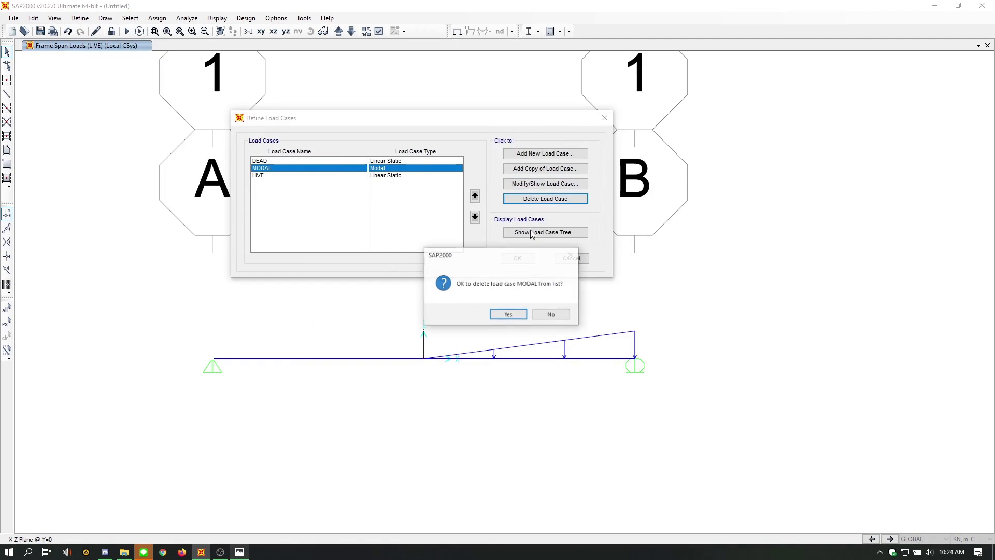
pyautogui.click(508, 315)
pyautogui.click(525, 259)
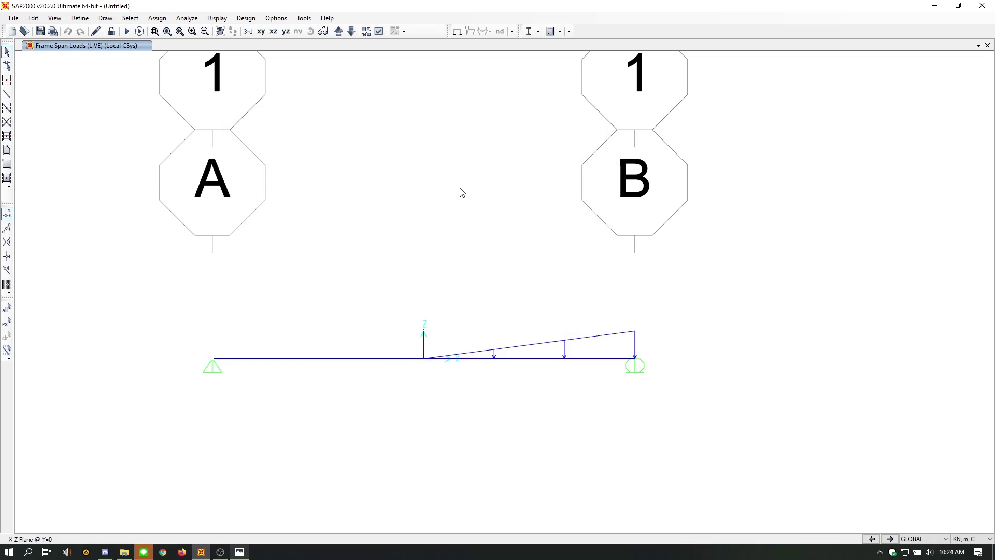
# - Save the model in the SAP folder as "simple beam + beban segitiga"
pyautogui.hotkey('ctrl', 's')
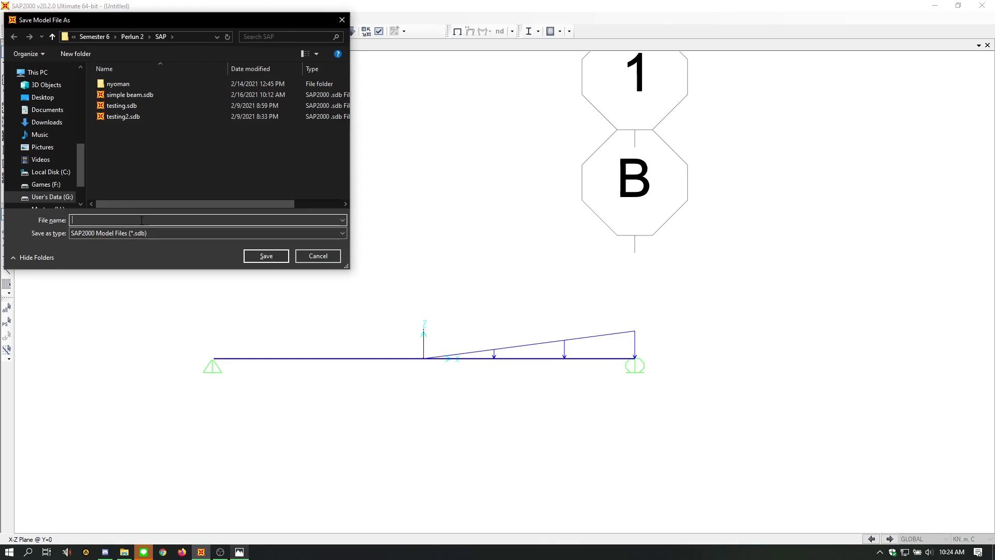
pyautogui.write('simple')
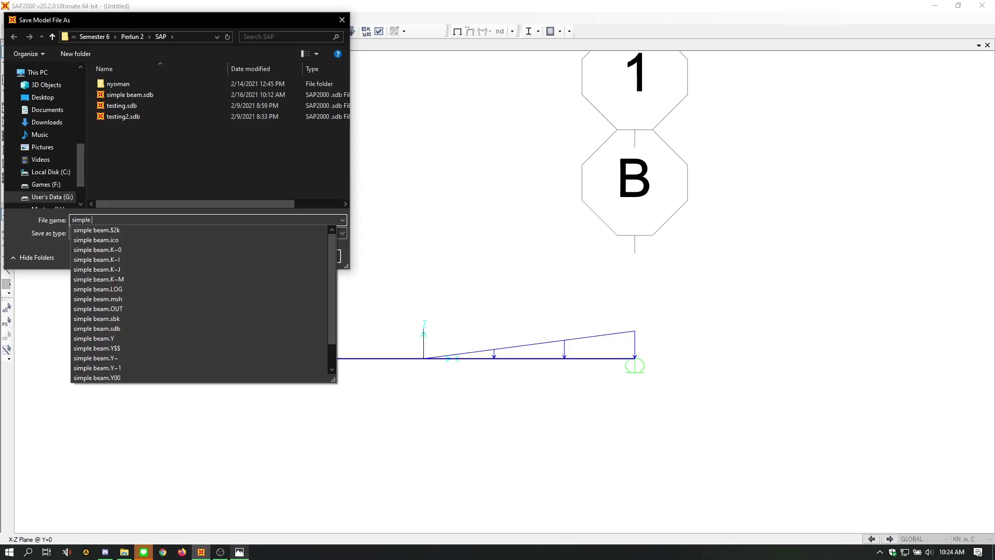
pyautogui.write(' beam ')
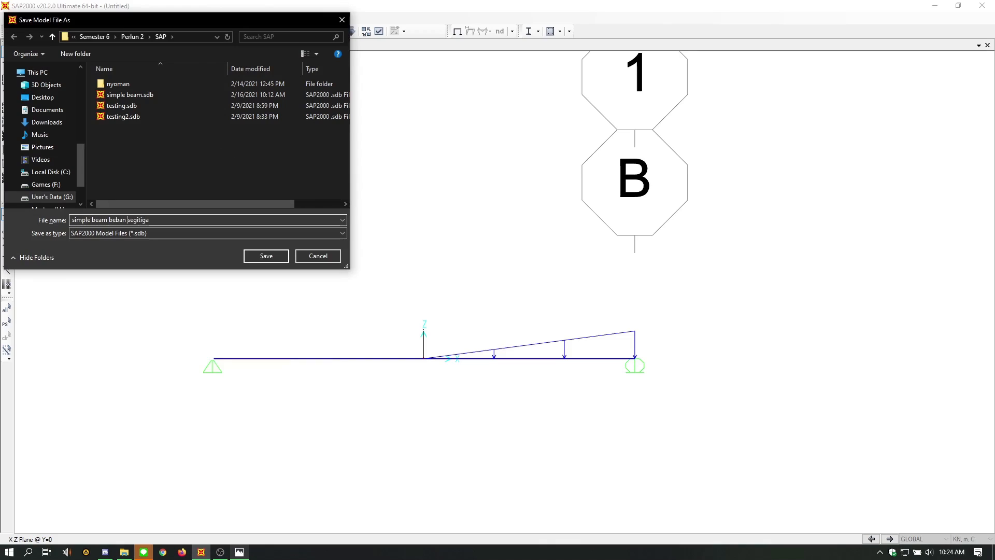
pyautogui.write('+')
pyautogui.click(274, 256)
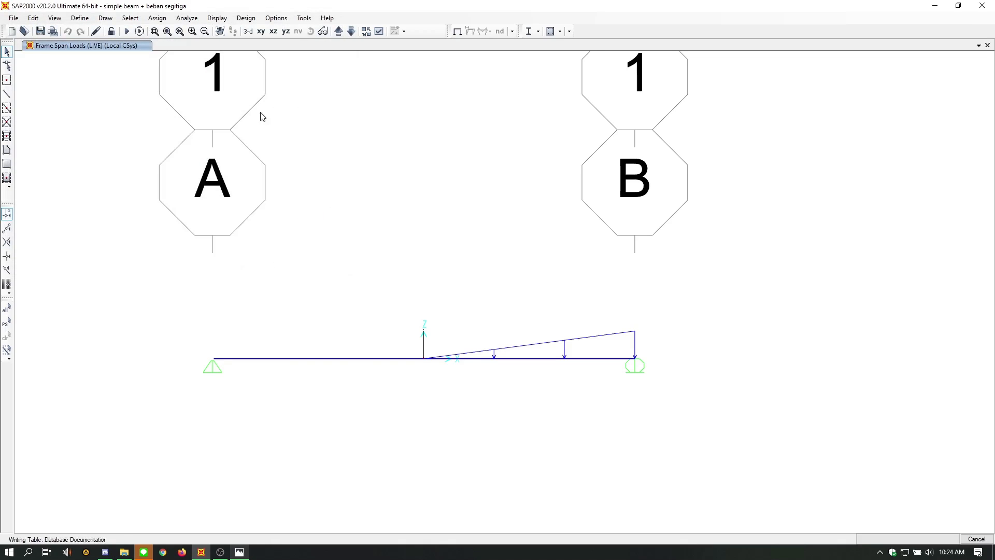
# - Run the analysis with both the DEAD and LIVE load cases set to run
pyautogui.click(126, 31)
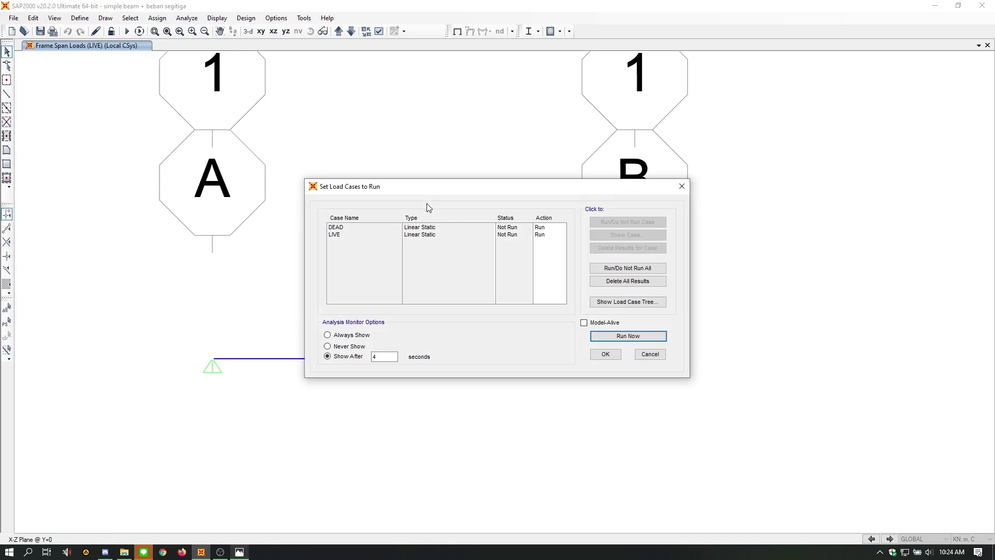
pyautogui.click(372, 229)
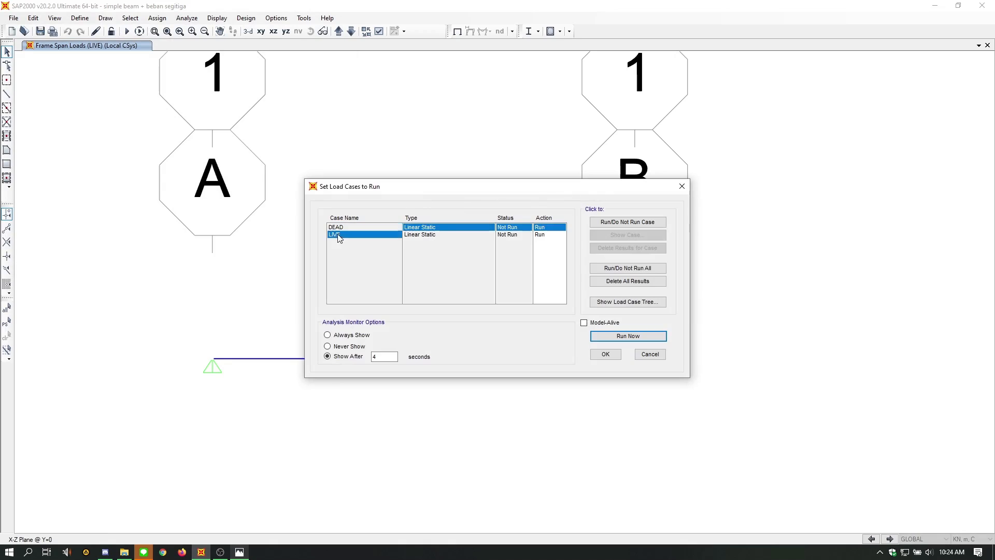
pyautogui.click(550, 236)
pyautogui.click(551, 227)
pyautogui.click(551, 234)
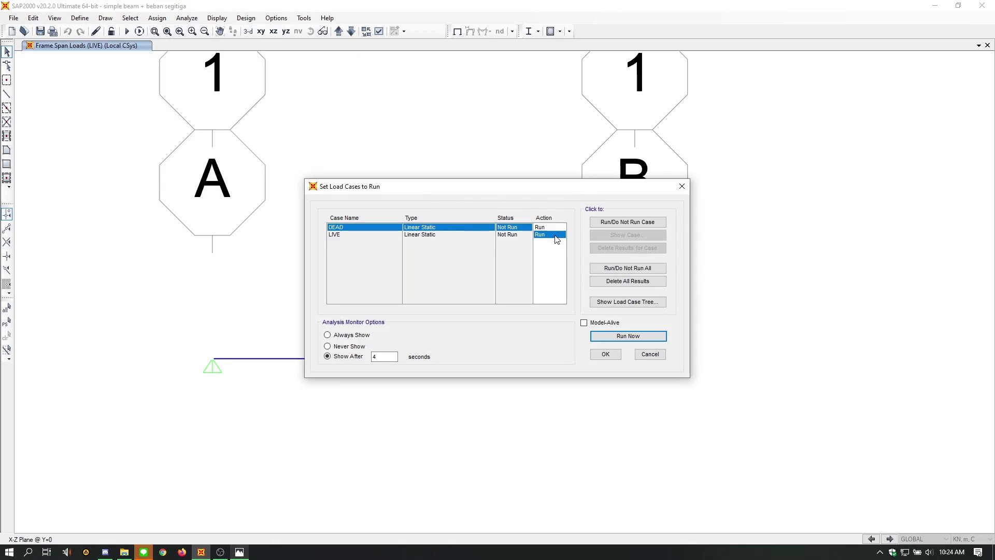
pyautogui.click(632, 338)
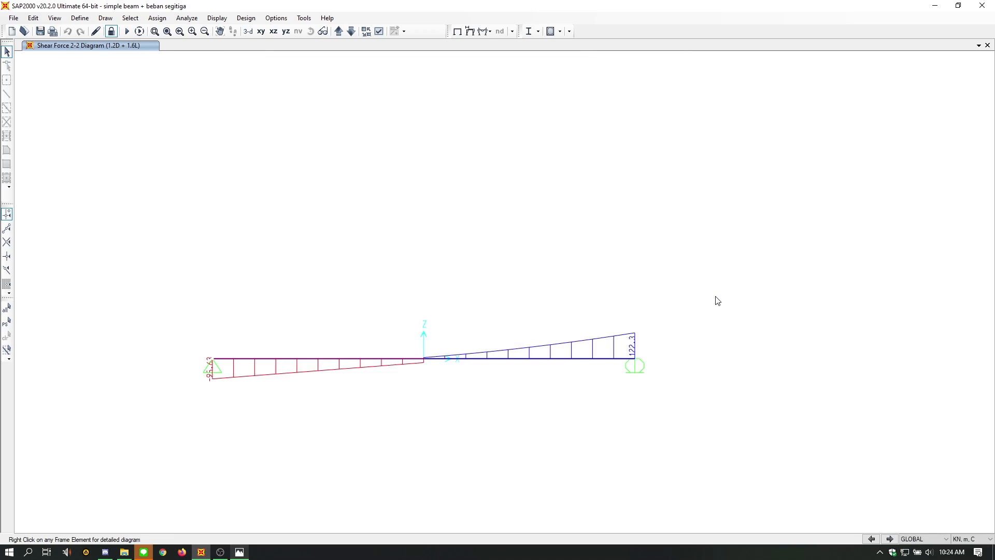
# - Examine the beam's Shear Force 2-2 diagram for the 1.2D + 1.6L combination, and return to the undeformed shape
pyautogui.scroll(5, 487, 352)
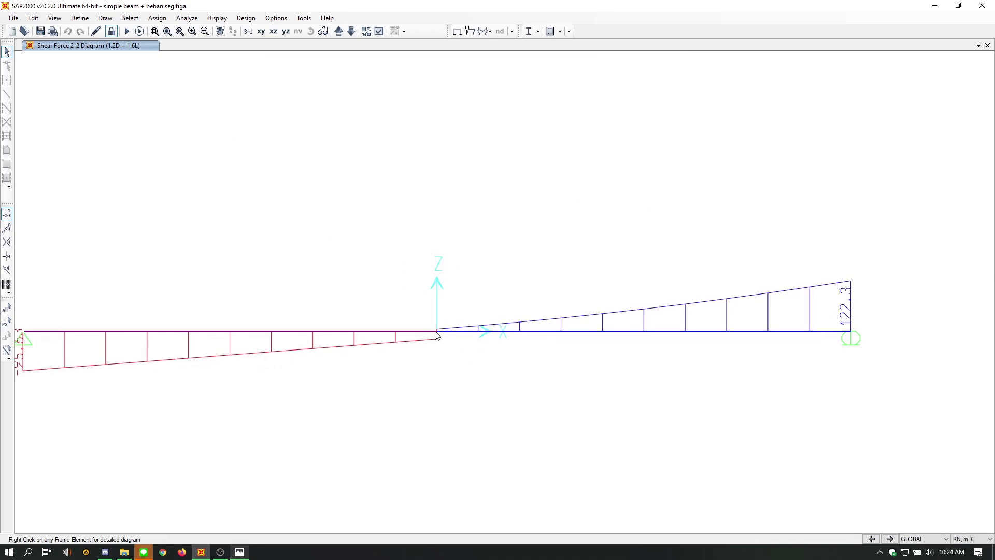
pyautogui.scroll(-5, 485, 342)
pyautogui.scroll(3, 468, 368)
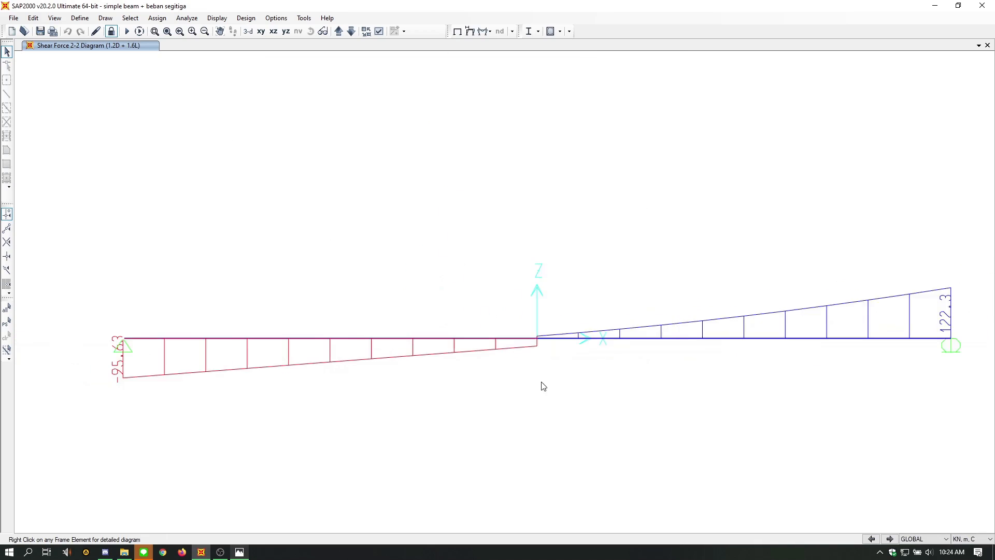
pyautogui.scroll(-3, 526, 399)
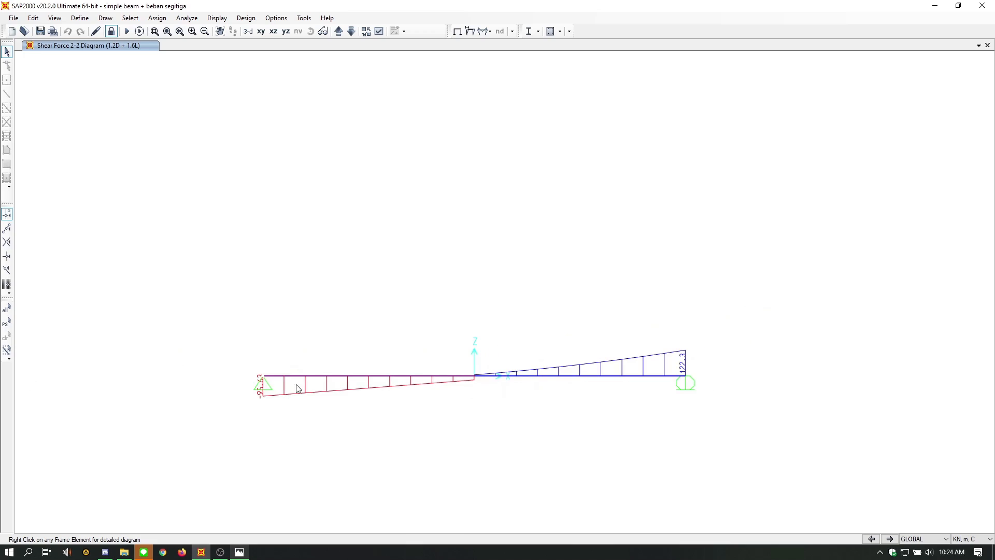
pyautogui.click(458, 34)
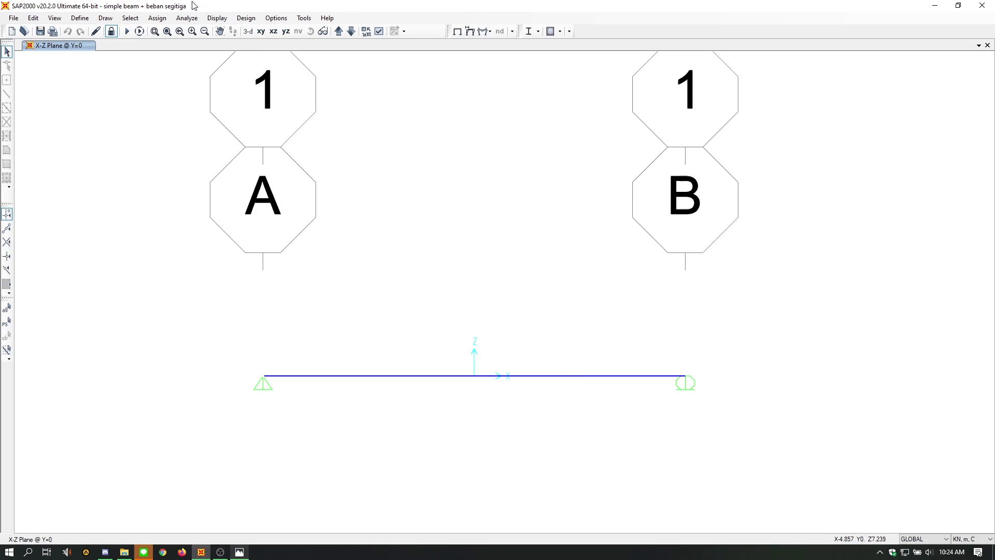
pyautogui.click(217, 18)
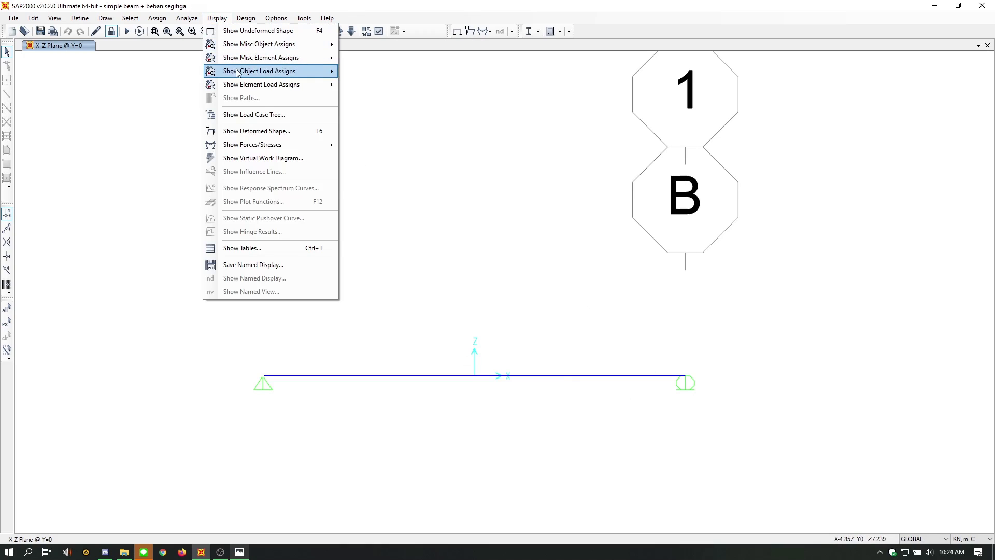
pyautogui.click(586, 125)
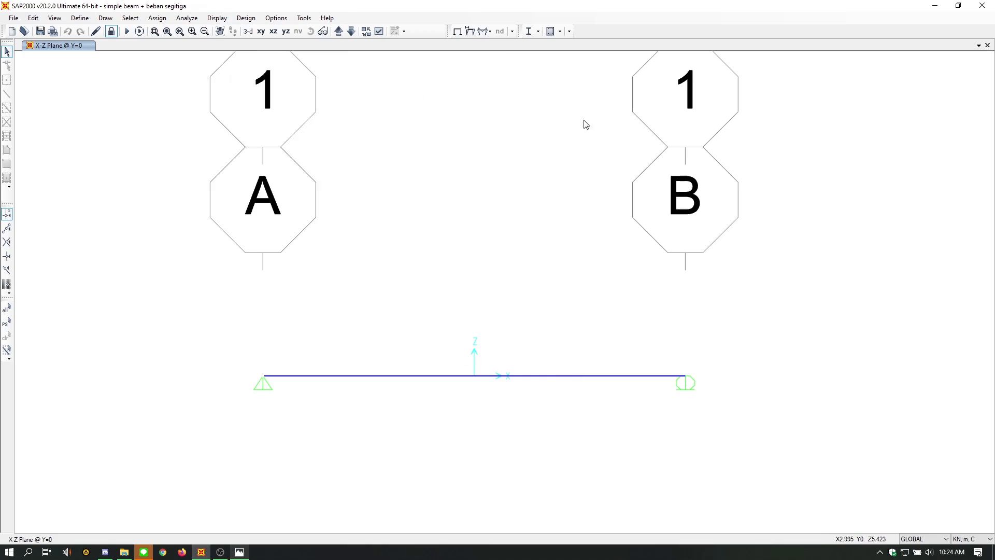
# - Display the beam's deformed shape for the DEAD load case and for the LIVE load case
pyautogui.click(470, 31)
pyautogui.moveTo(487, 87); pyautogui.dragTo(858, 61)
pyautogui.click(900, 387)
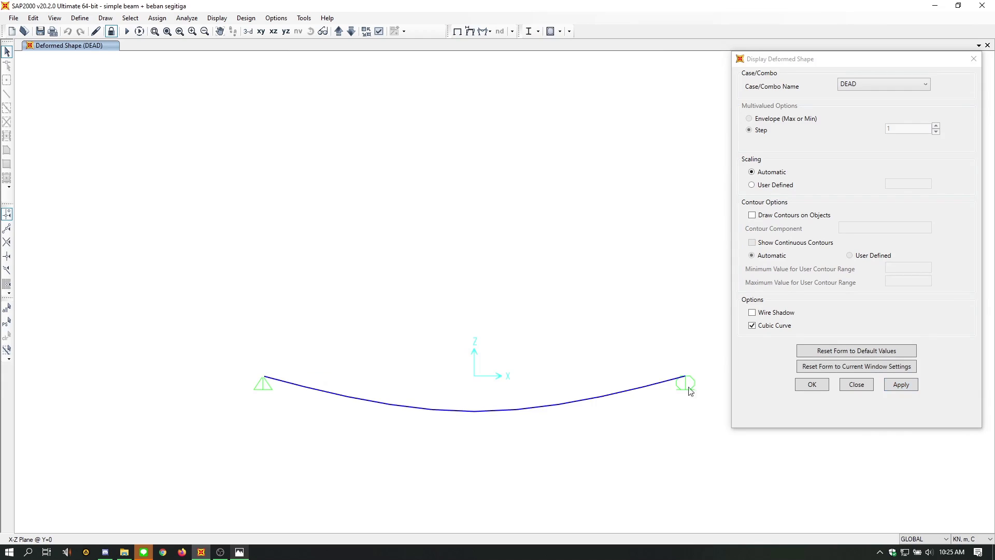
pyautogui.click(881, 85)
pyautogui.click(855, 102)
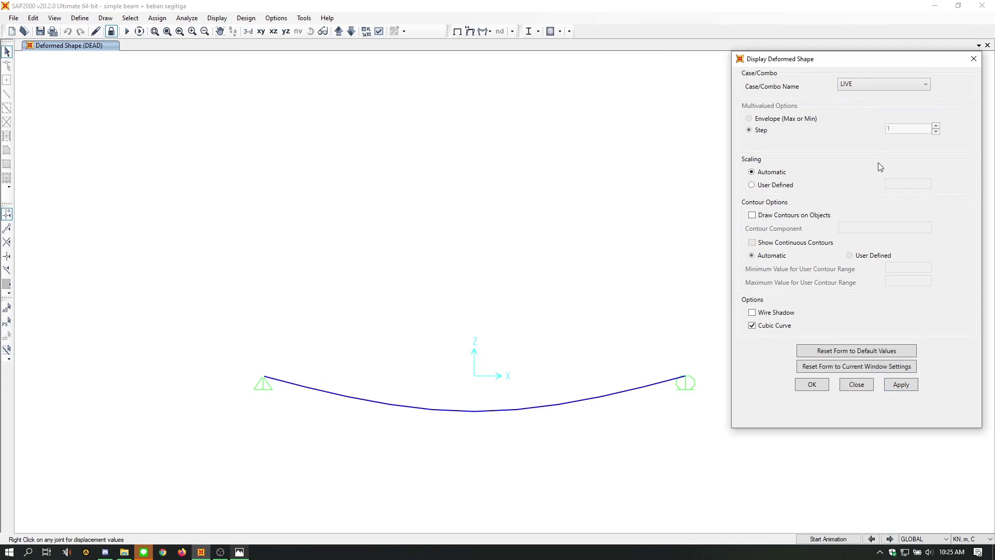
pyautogui.click(900, 384)
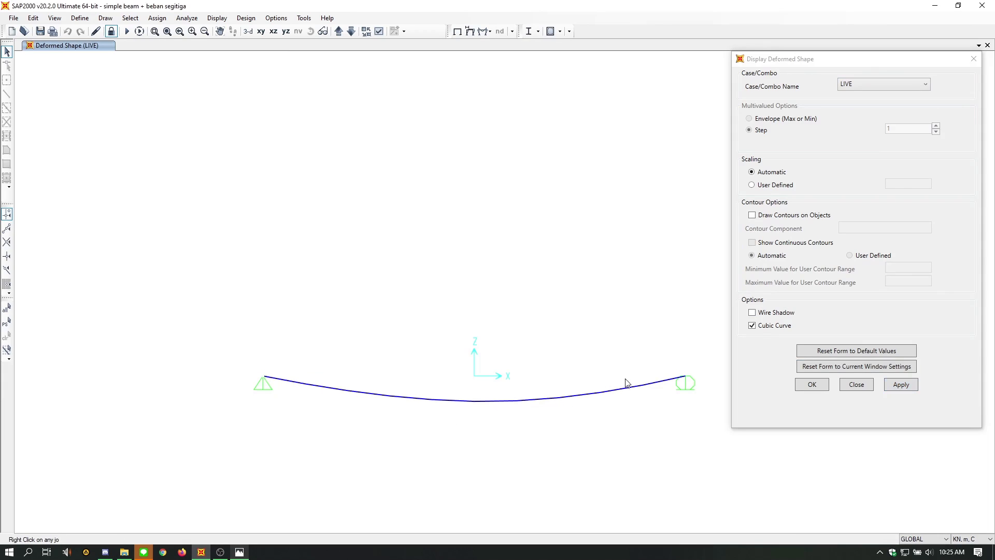
# - Display the beam's deformed shape for the 1.2D + 1.6L combination and close the deformed shape settings
pyautogui.click(881, 84)
pyautogui.click(884, 117)
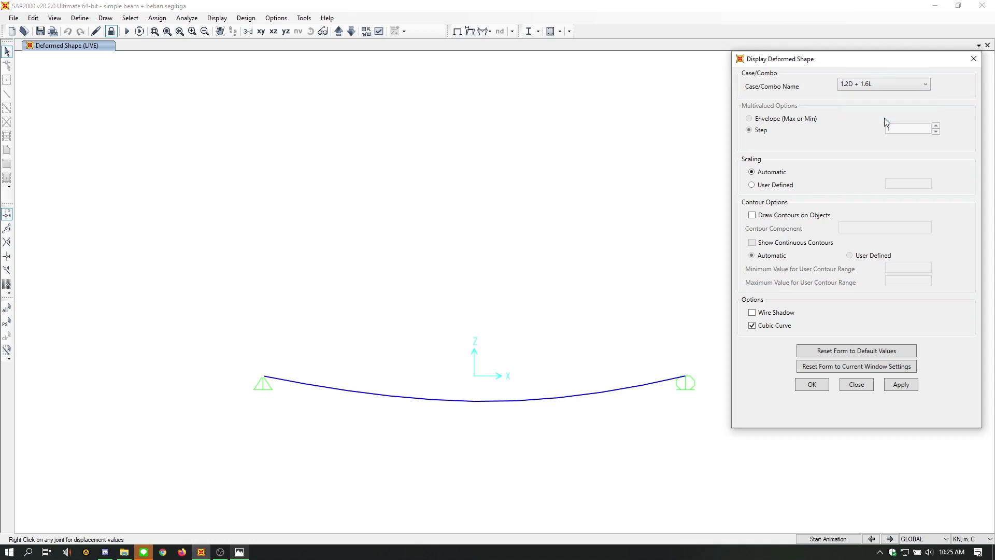
pyautogui.click(905, 387)
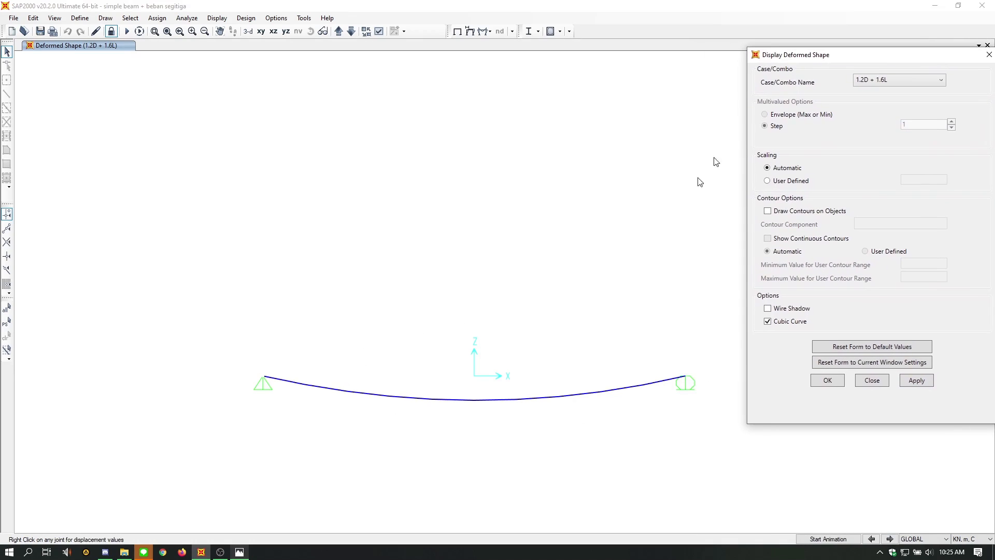
pyautogui.press('Escape')
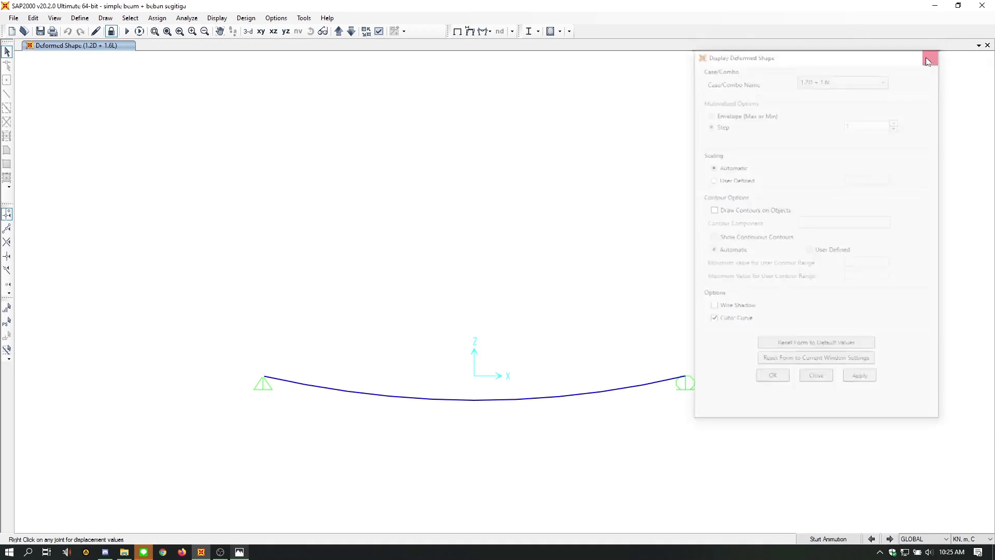
pyautogui.click(483, 31)
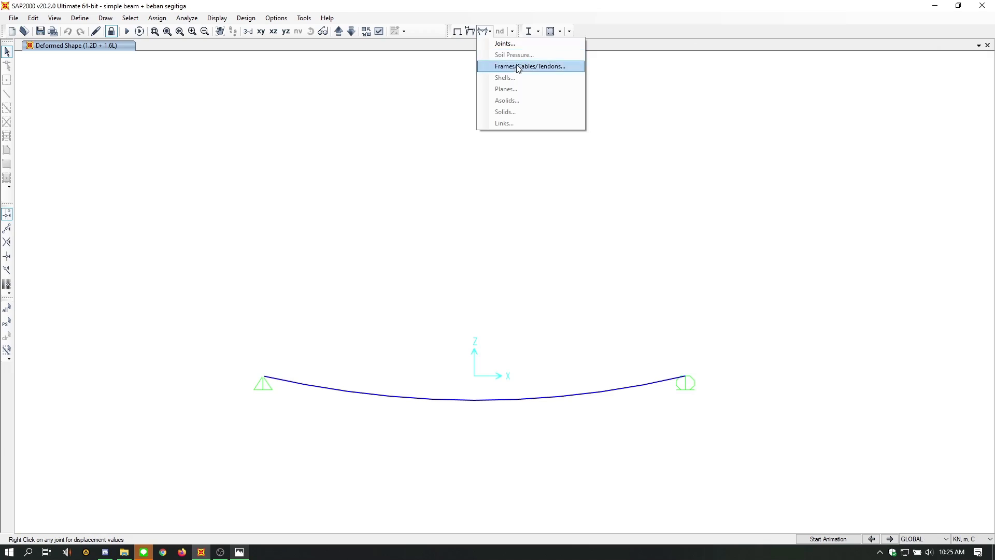
pyautogui.click(520, 44)
pyautogui.moveTo(479, 174); pyautogui.dragTo(497, 80)
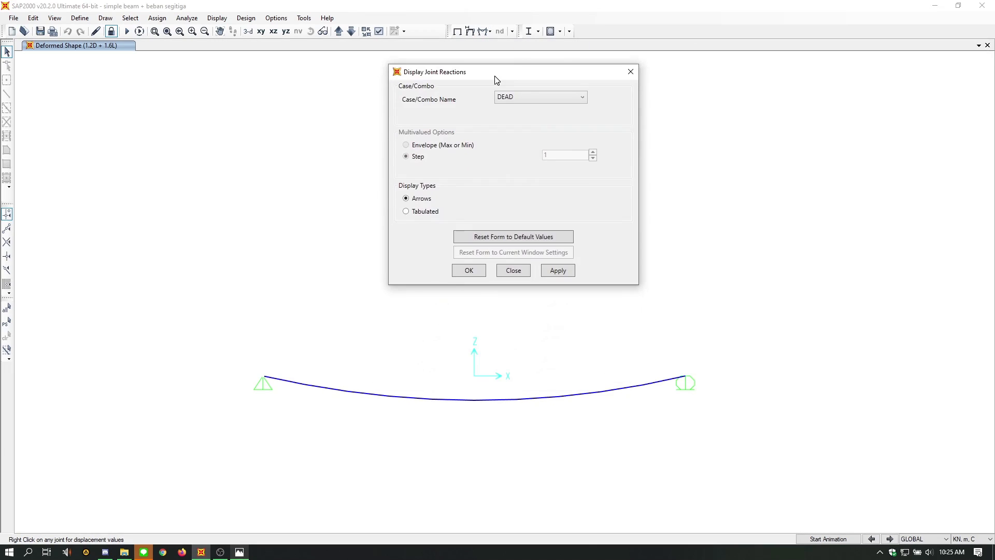
pyautogui.click(630, 72)
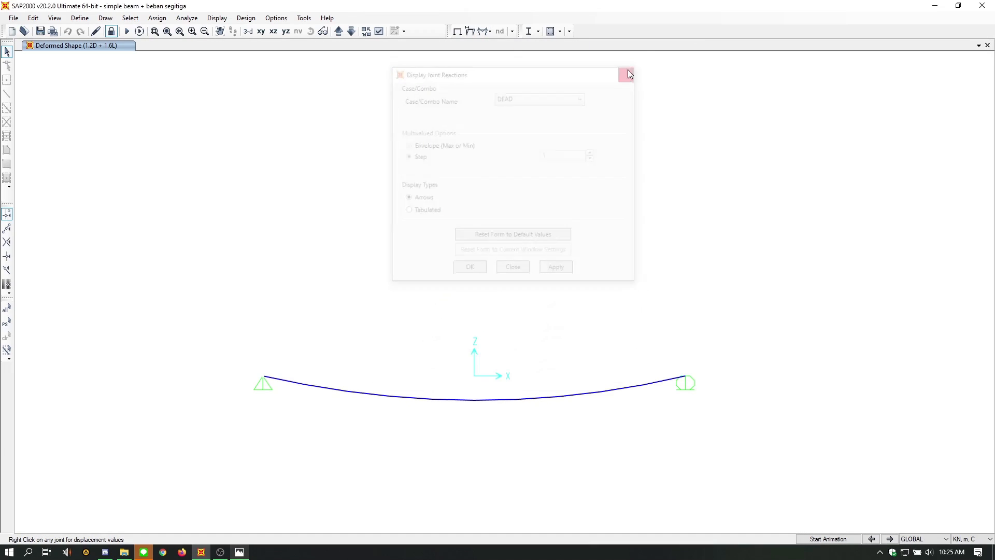
pyautogui.click(487, 32)
pyautogui.click(486, 32)
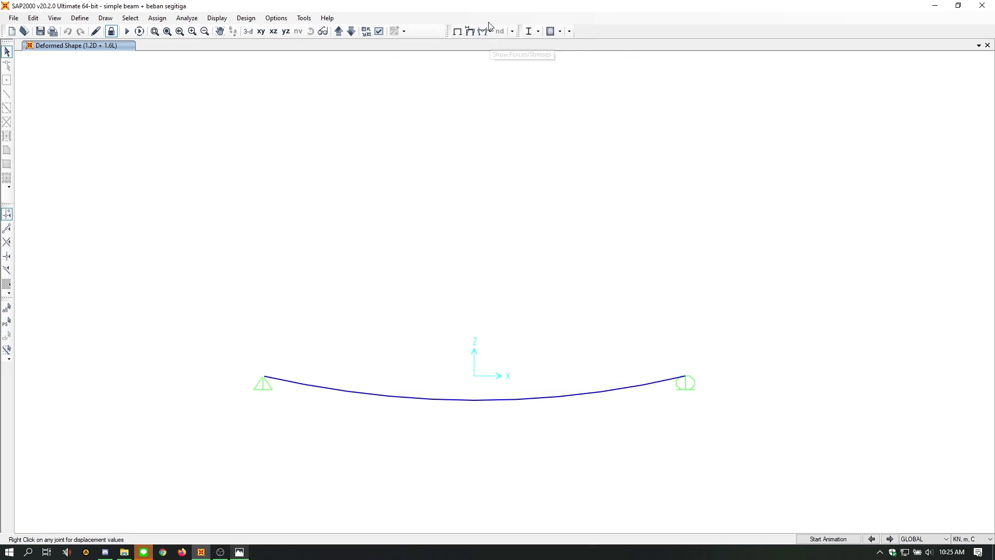
# - Display the joint reactions for the DEAD load case, trying the tabulated form before returning to arrows
pyautogui.click(484, 32)
pyautogui.click(507, 44)
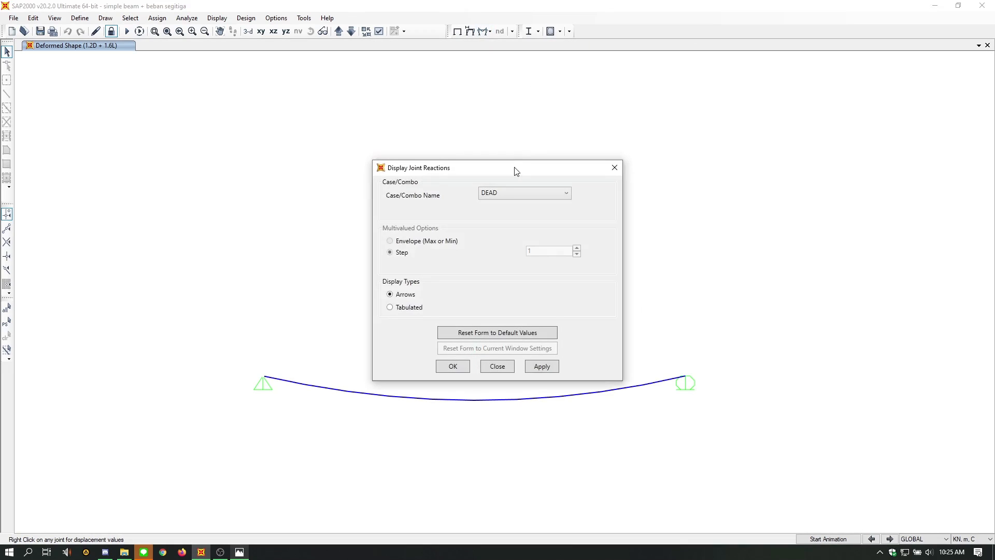
pyautogui.moveTo(516, 169); pyautogui.dragTo(532, 61)
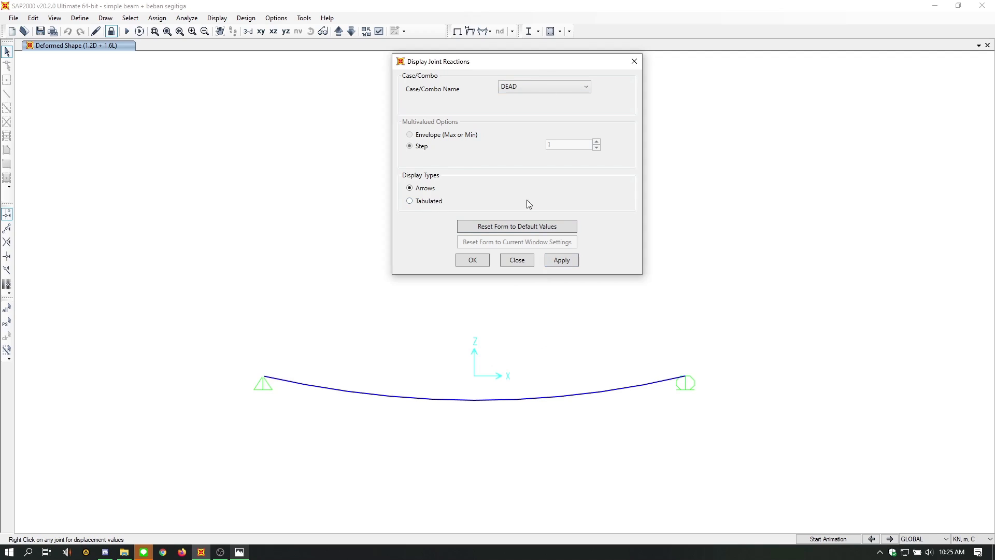
pyautogui.click(559, 260)
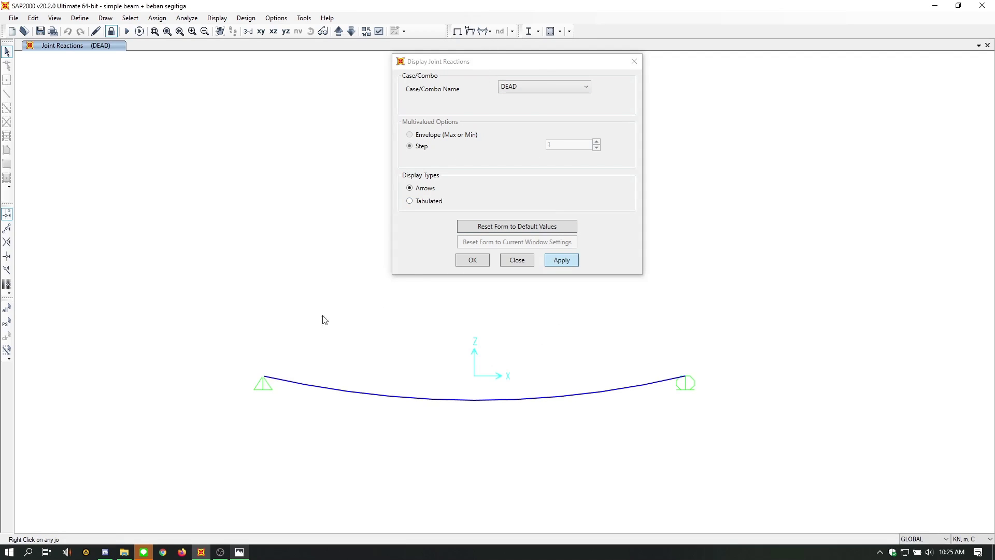
pyautogui.click(428, 203)
pyautogui.click(568, 261)
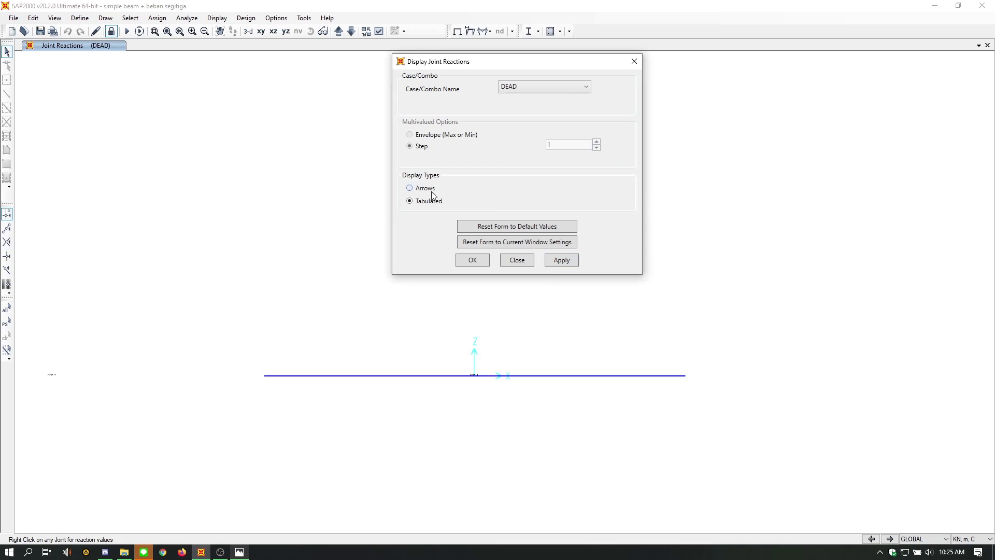
pyautogui.click(552, 263)
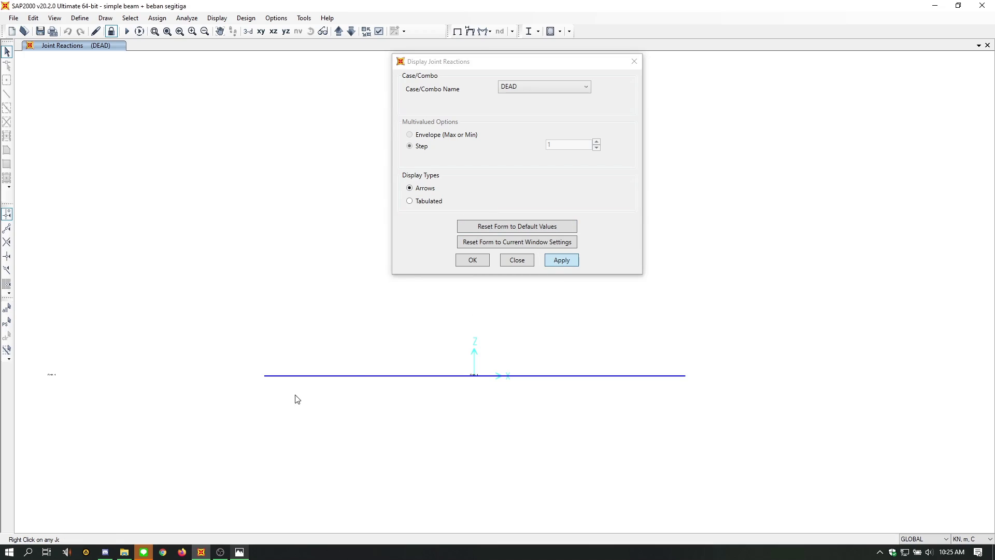
# - Examine the DEAD load reaction arrows at both beam supports
pyautogui.scroll(5, 500, 405)
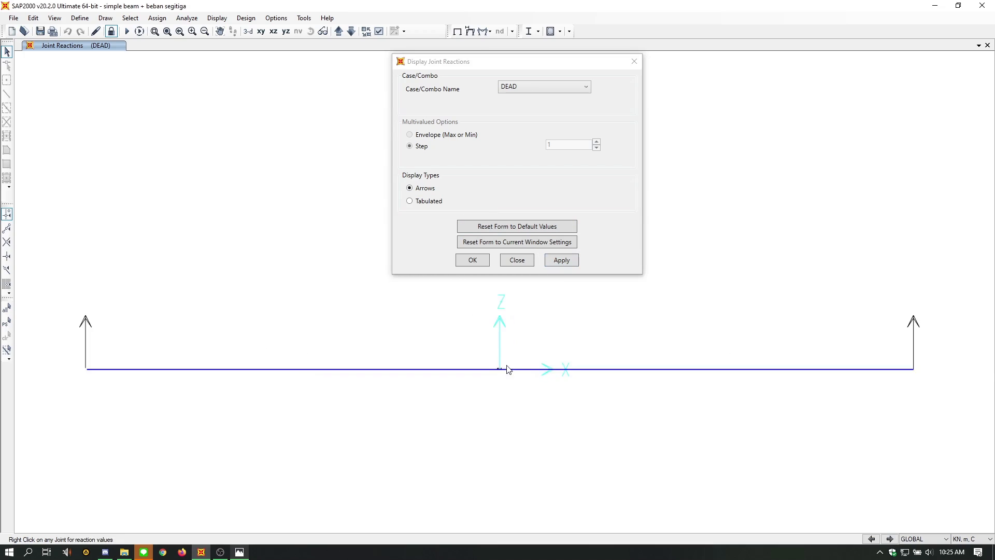
pyautogui.scroll(3, 473, 367)
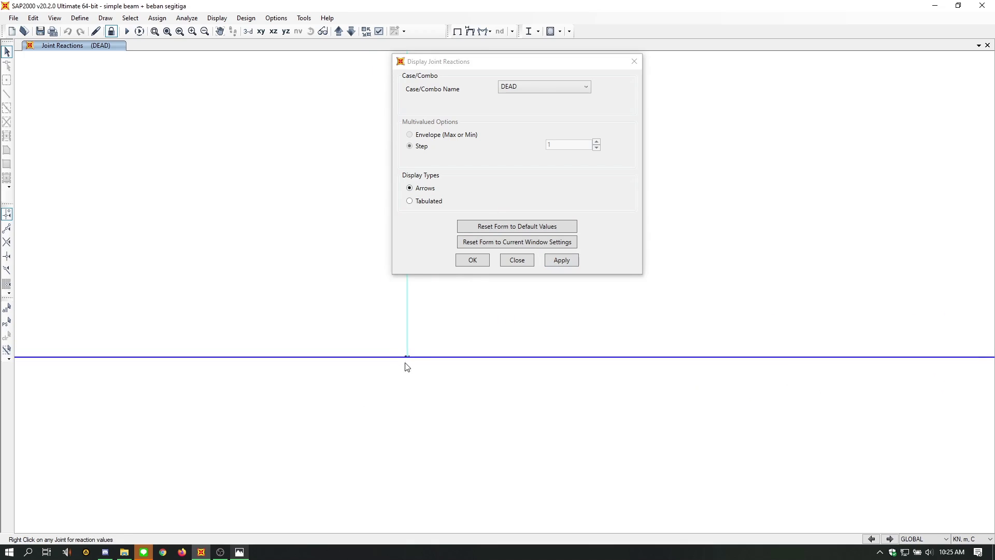
pyautogui.scroll(-4, 409, 363)
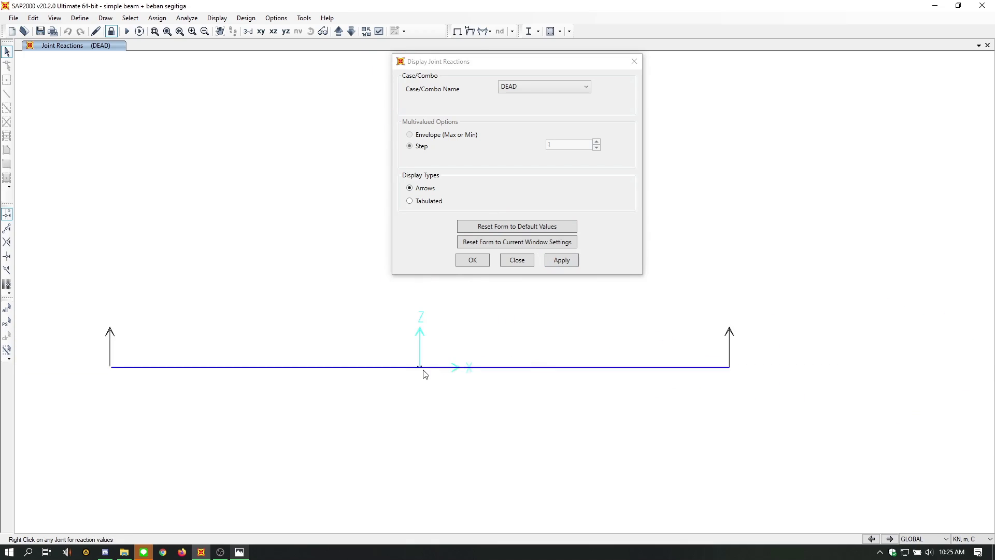
pyautogui.scroll(2, 422, 380)
pyautogui.scroll(-4, 440, 375)
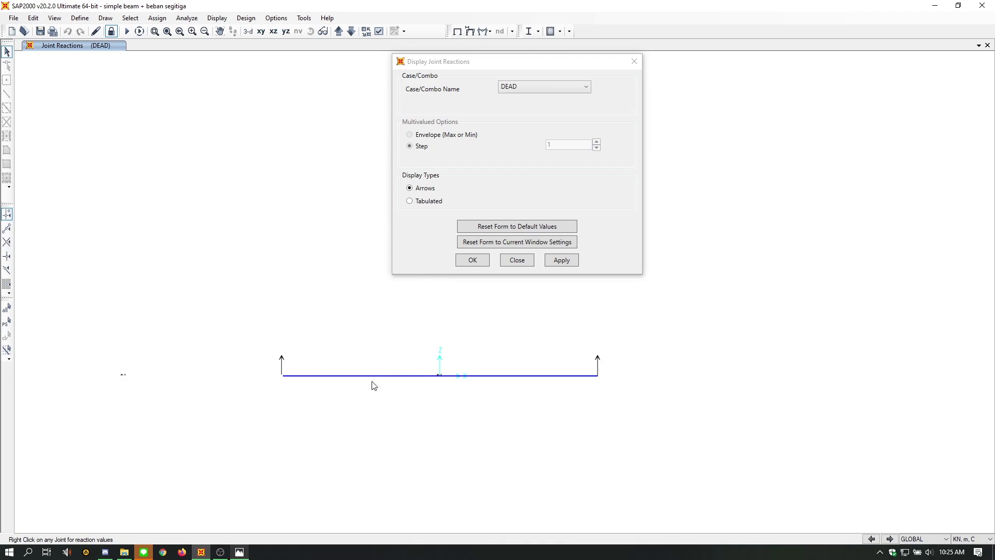
pyautogui.moveTo(134, 369); pyautogui.dragTo(247, 362, button='middle')
pyautogui.moveTo(378, 388); pyautogui.dragTo(296, 385, button='middle')
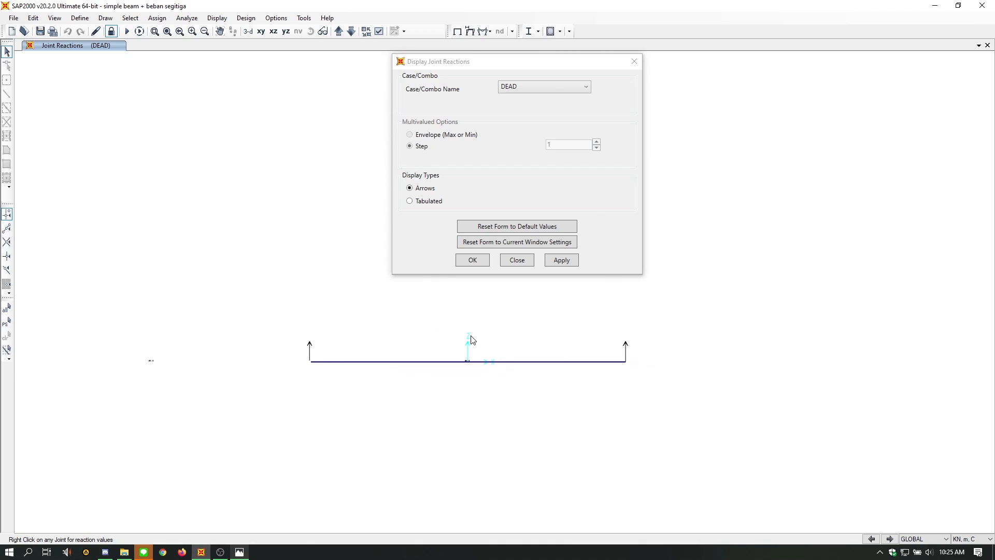
pyautogui.moveTo(471, 357)
pyautogui.mouseDown(button='middle')
pyautogui.moveTo(451, 366)
pyautogui.moveTo(500, 365)
pyautogui.moveTo(465, 366)
pyautogui.mouseUp(button='middle')
pyautogui.scroll(2, 450, 366)
pyautogui.scroll(-2, 473, 369)
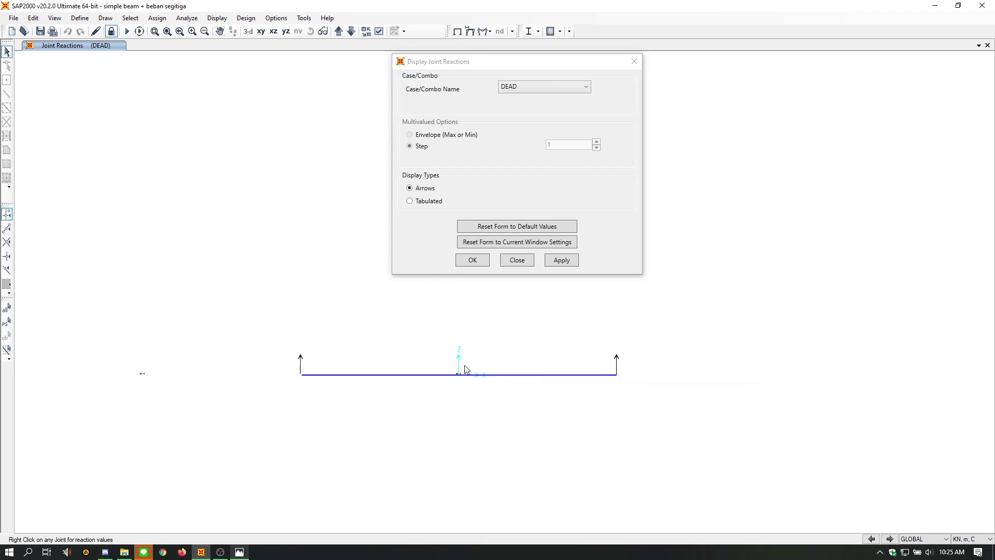
pyautogui.scroll(2, 465, 369)
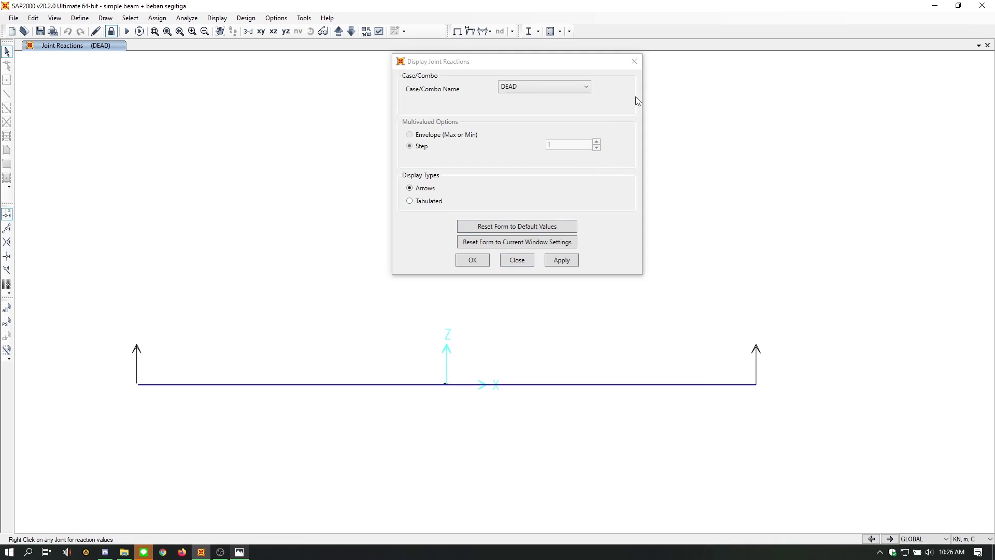
# - Display the joint reactions for the LIVE load case as arrows, examine them at both supports, and close the reaction settings
pyautogui.click(571, 95)
pyautogui.click(530, 105)
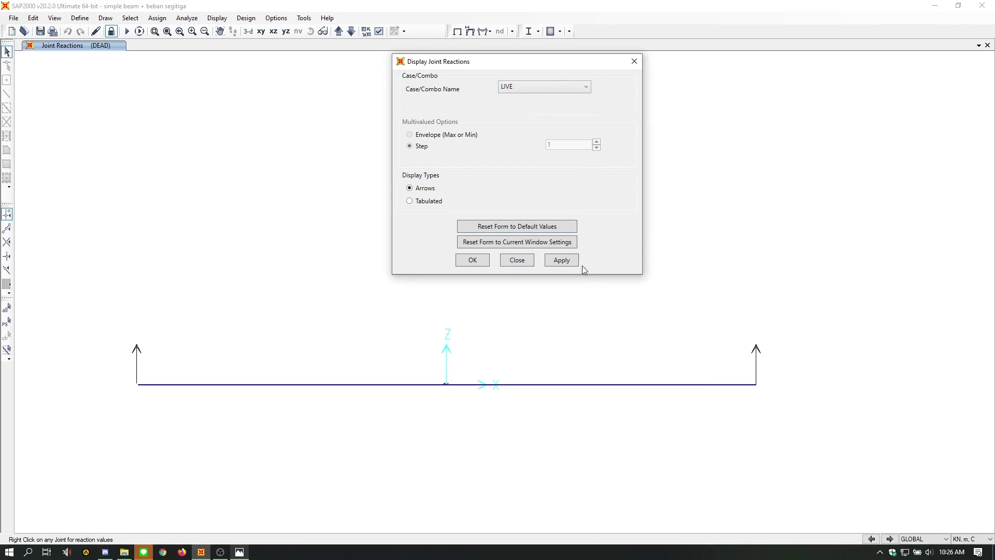
pyautogui.click(562, 260)
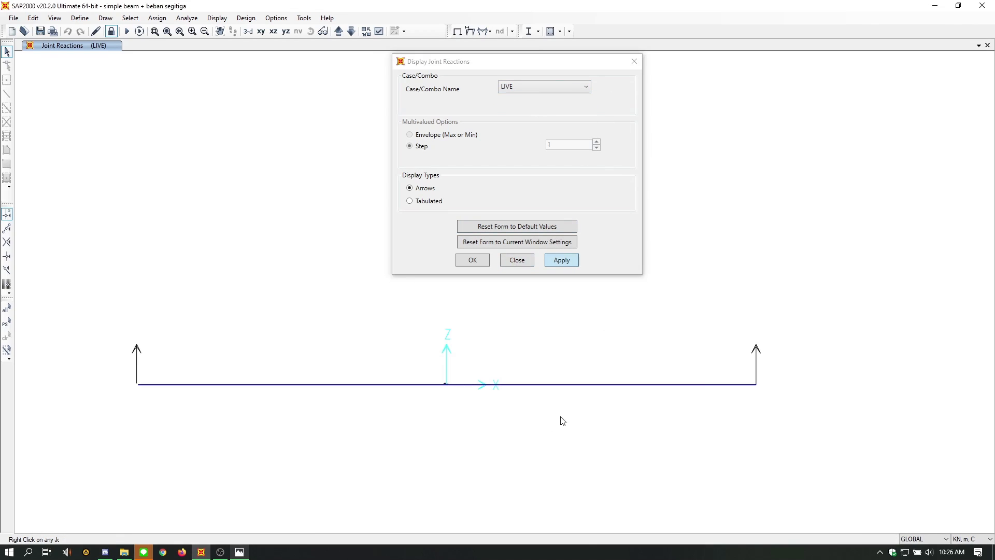
pyautogui.scroll(-3, 616, 375)
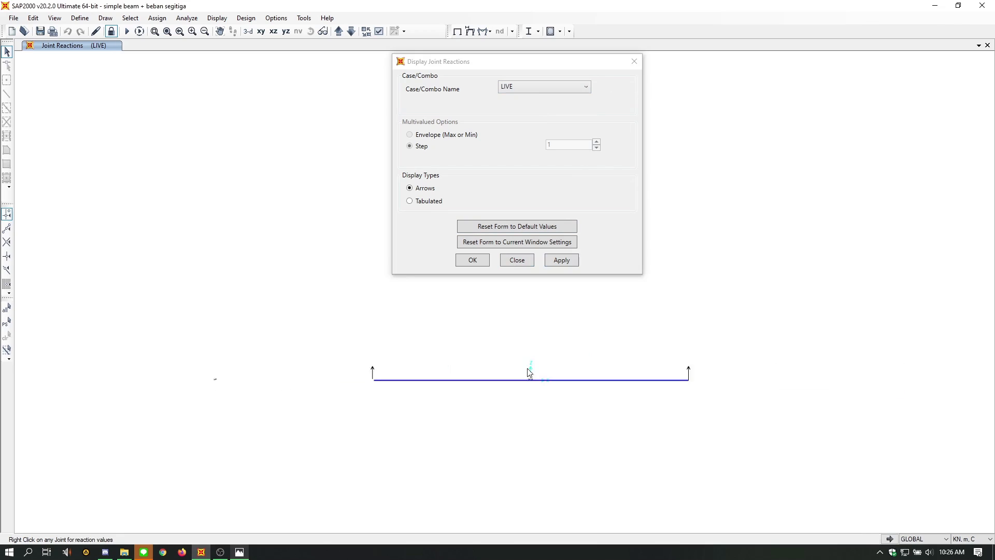
pyautogui.moveTo(418, 364); pyautogui.dragTo(337, 377, button='middle')
pyautogui.scroll(5, 149, 395)
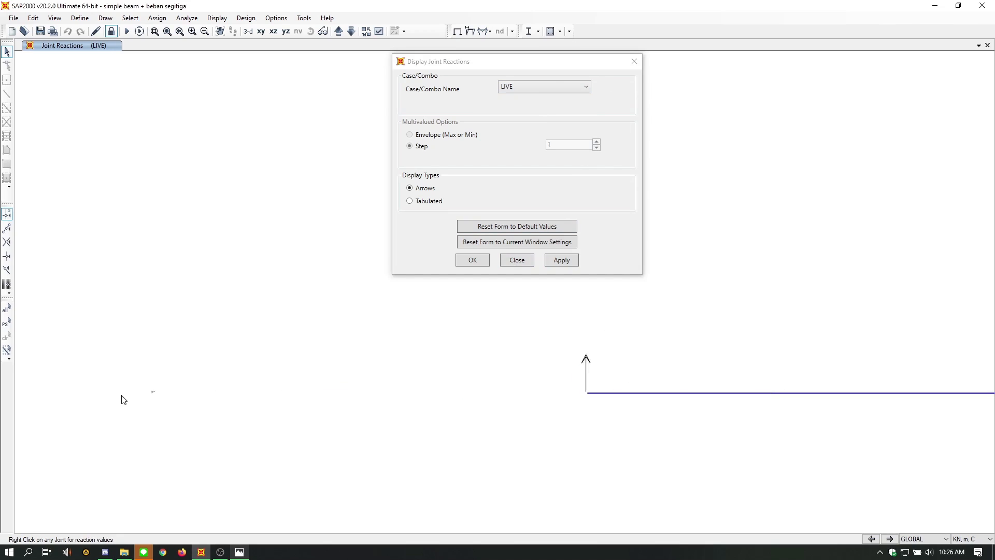
pyautogui.scroll(-5, 332, 347)
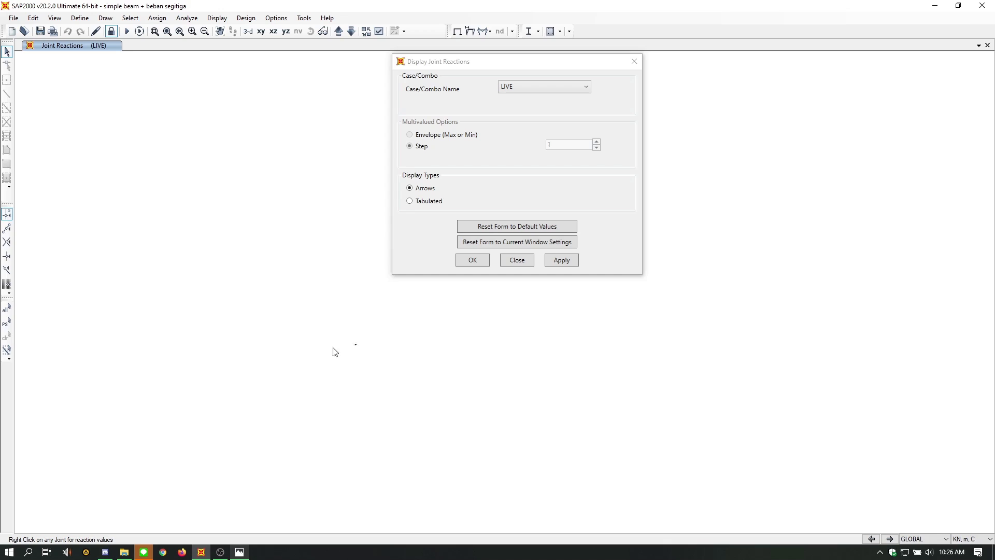
pyautogui.moveTo(617, 363); pyautogui.dragTo(430, 350, button='middle')
pyautogui.scroll(-3, 392, 349)
pyautogui.scroll(-3, 498, 344)
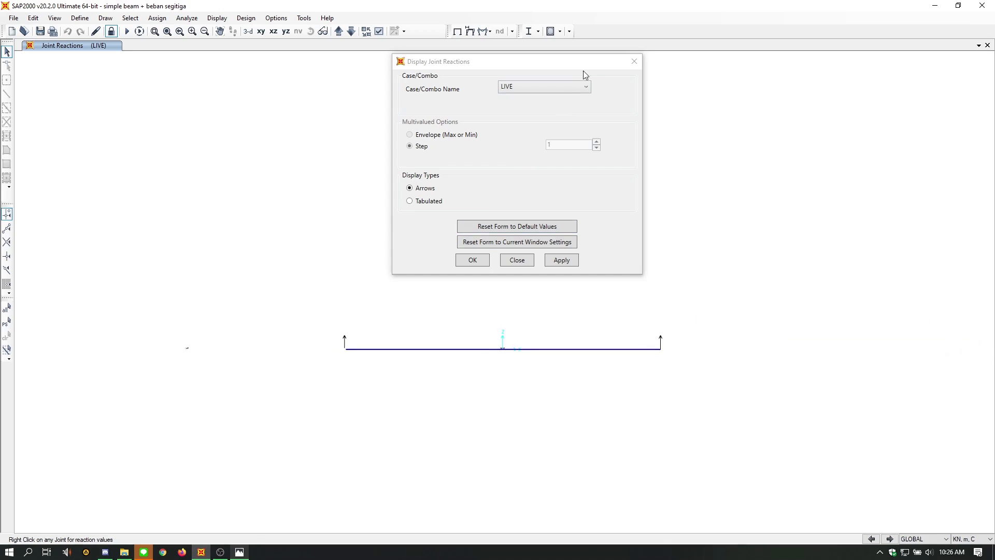
pyautogui.click(635, 61)
# - Display the beam's Moment 3-3 diagram with values for the 1.2D + 1.6L combination and examine its midspan
pyautogui.click(488, 32)
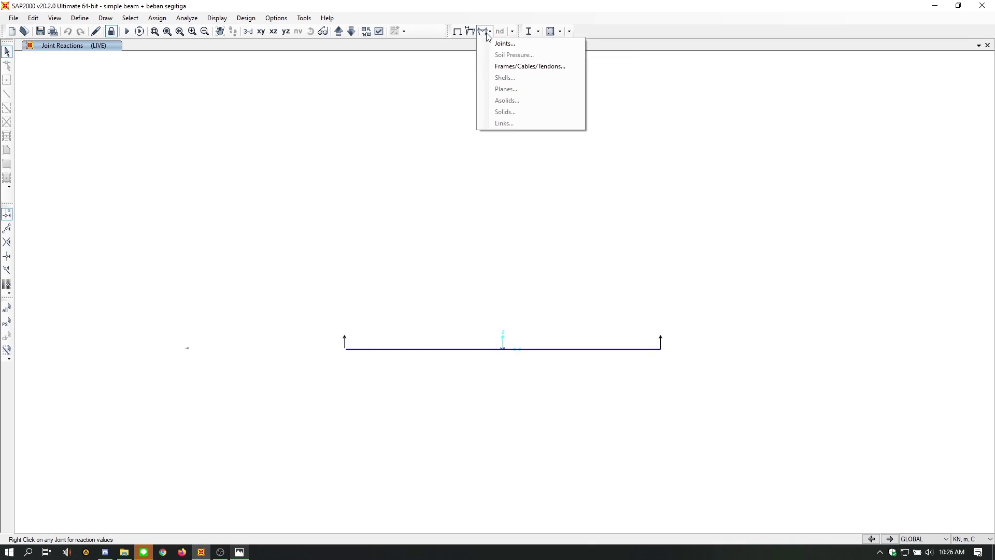
pyautogui.click(517, 67)
pyautogui.moveTo(536, 102); pyautogui.dragTo(811, 69)
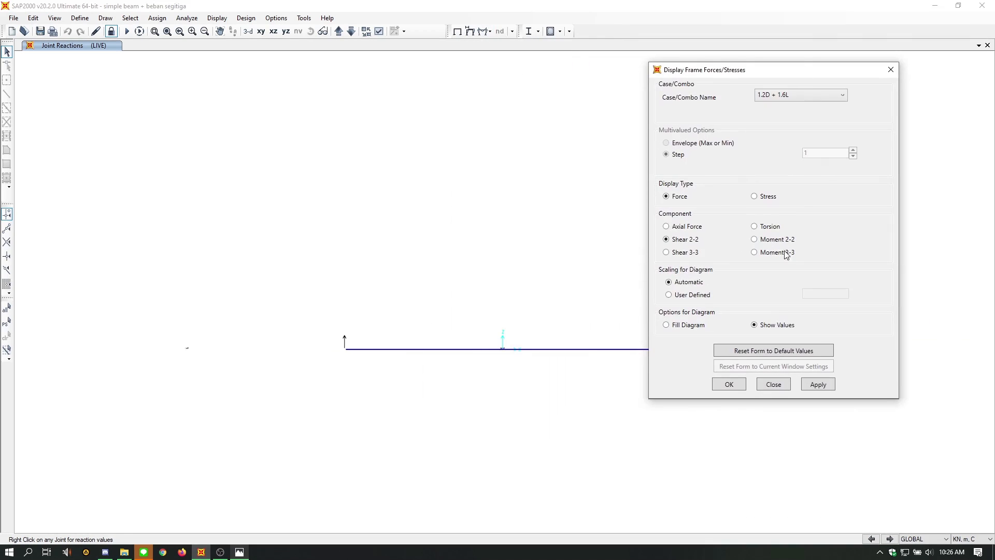
pyautogui.click(817, 385)
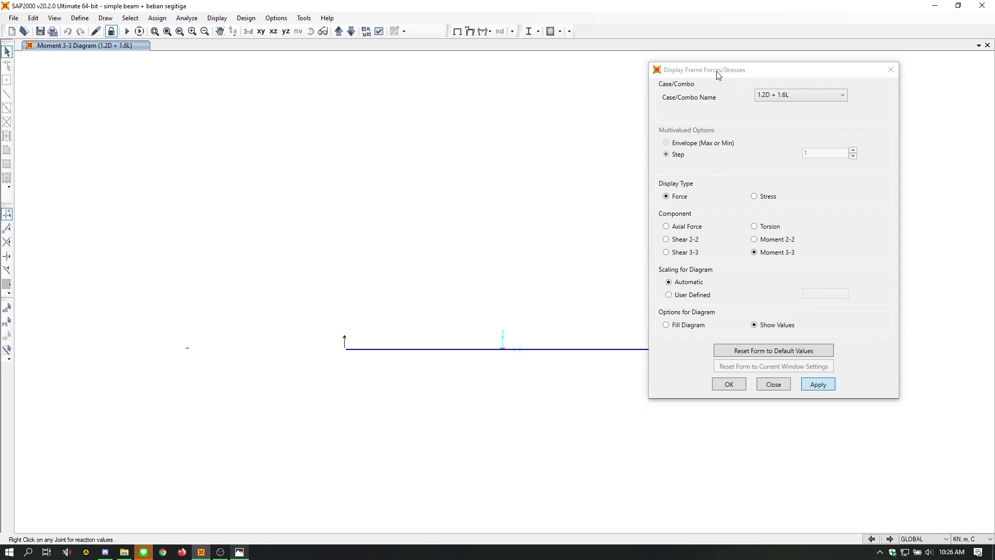
pyautogui.moveTo(778, 77); pyautogui.dragTo(881, 69)
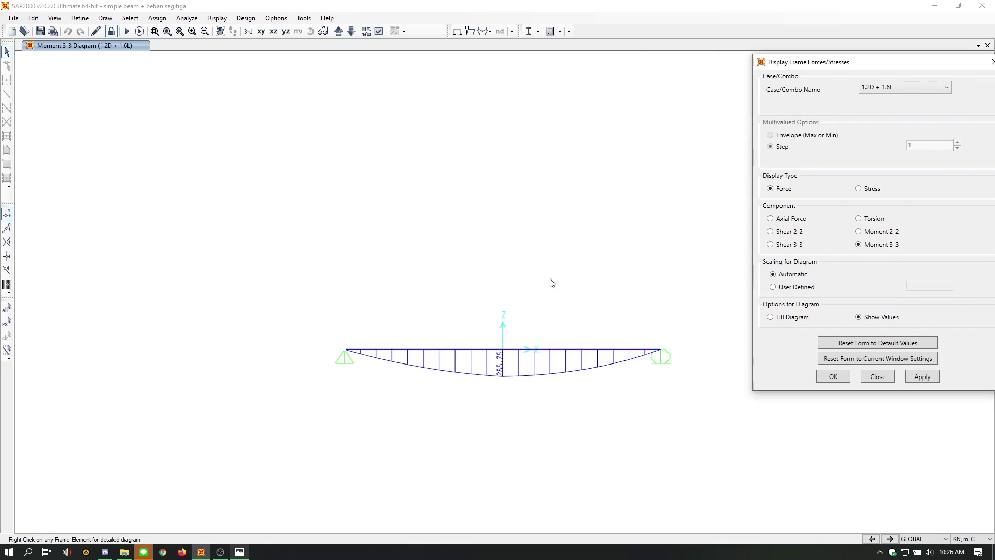
pyautogui.moveTo(496, 325); pyautogui.dragTo(506, 309, button='middle')
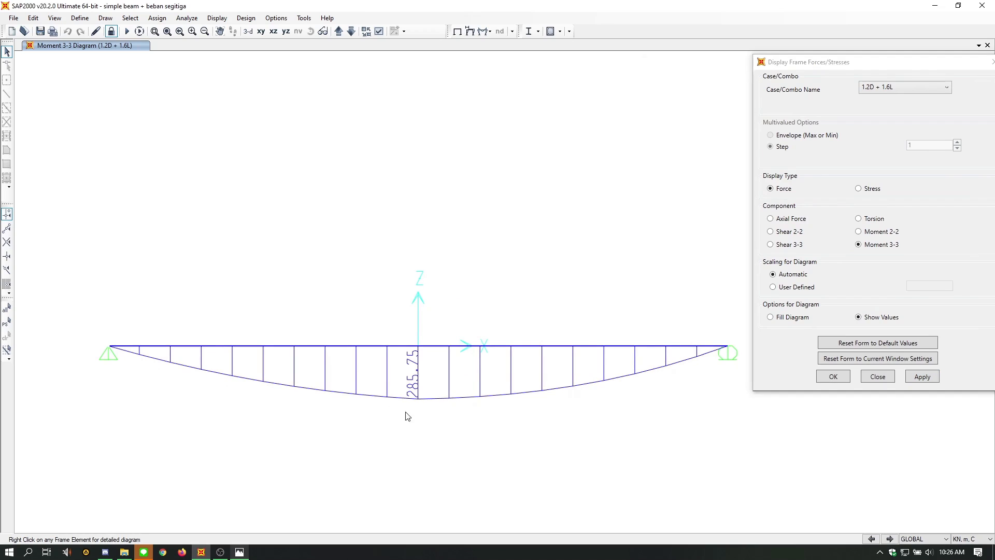
pyautogui.moveTo(559, 395); pyautogui.dragTo(536, 401, button='middle')
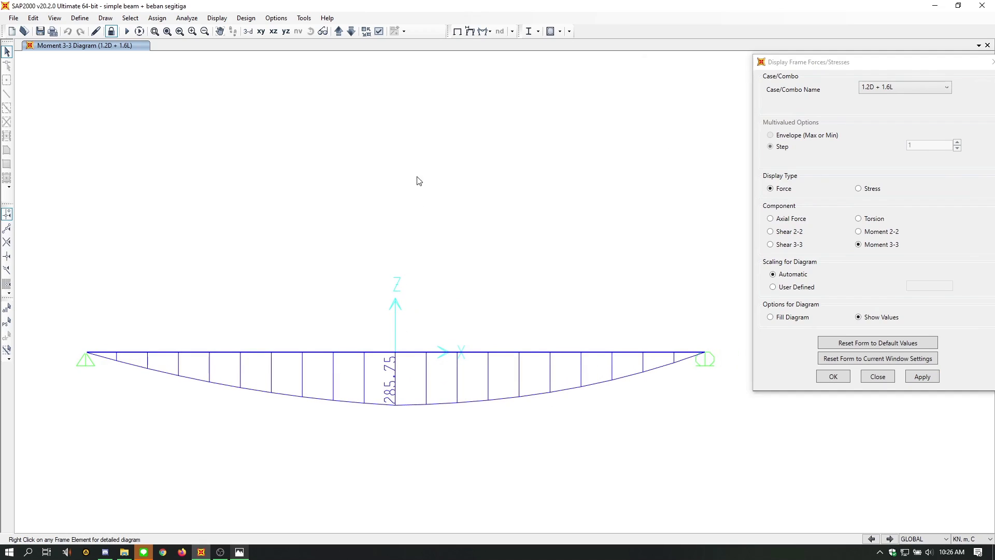
# - Display the beam's Moment 3-3 diagram for the LIVE load case
pyautogui.moveTo(849, 64); pyautogui.dragTo(811, 53)
pyautogui.click(881, 76)
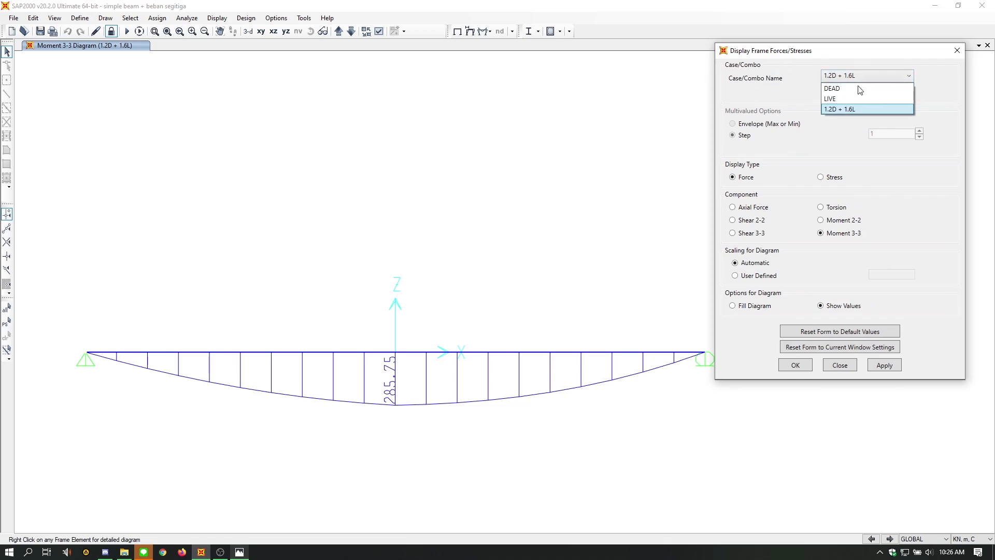
pyautogui.click(855, 95)
pyautogui.click(885, 365)
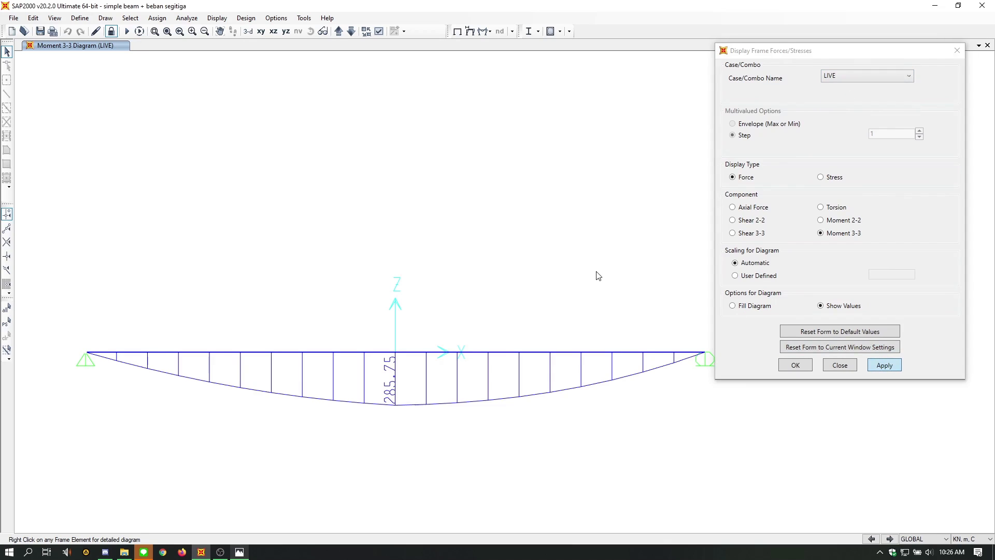
pyautogui.moveTo(623, 257); pyautogui.dragTo(602, 258, button='middle')
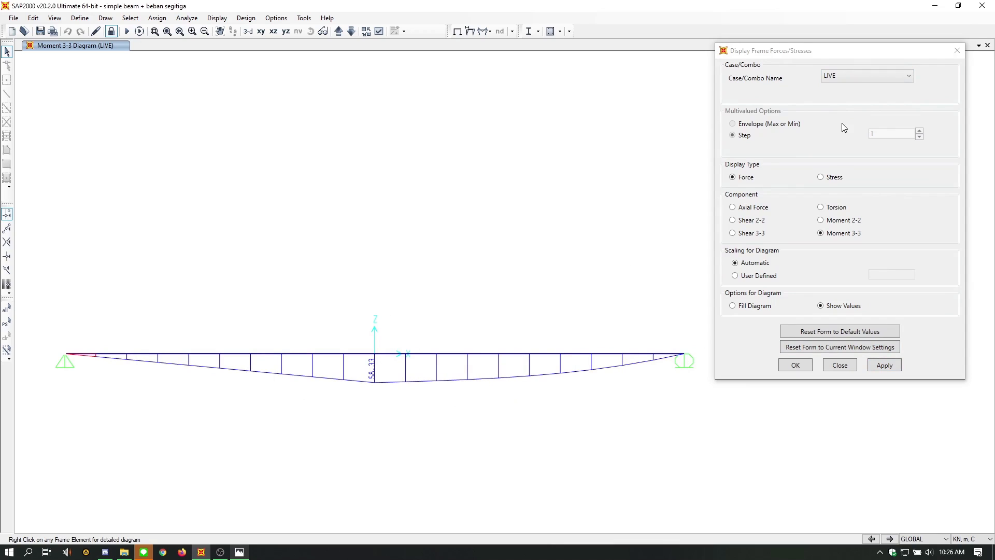
pyautogui.click(843, 78)
pyautogui.click(840, 97)
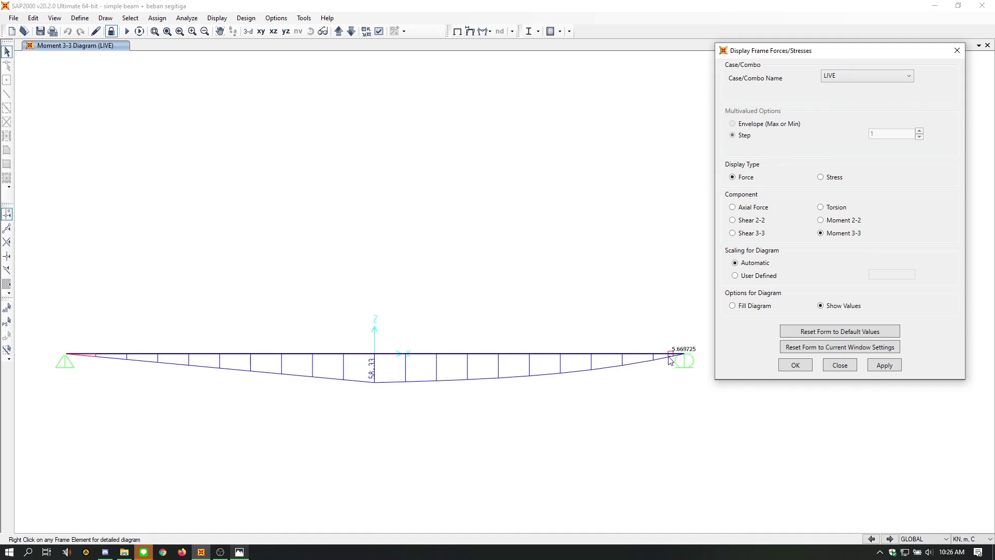
# - Display the Moment 3-3 diagram for the DEAD load case and examine its midspan value
pyautogui.click(860, 77)
pyautogui.click(848, 97)
pyautogui.click(860, 76)
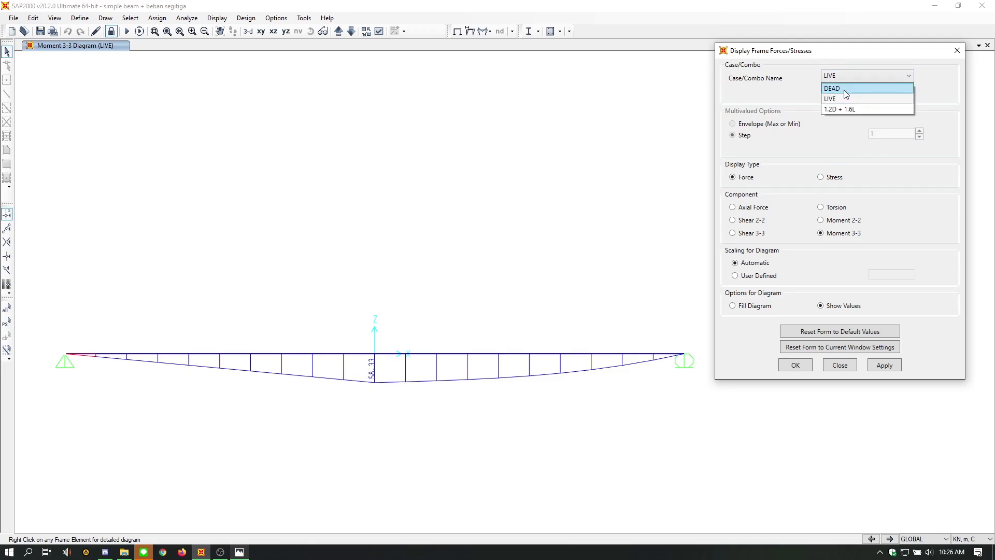
pyautogui.click(844, 88)
pyautogui.click(885, 365)
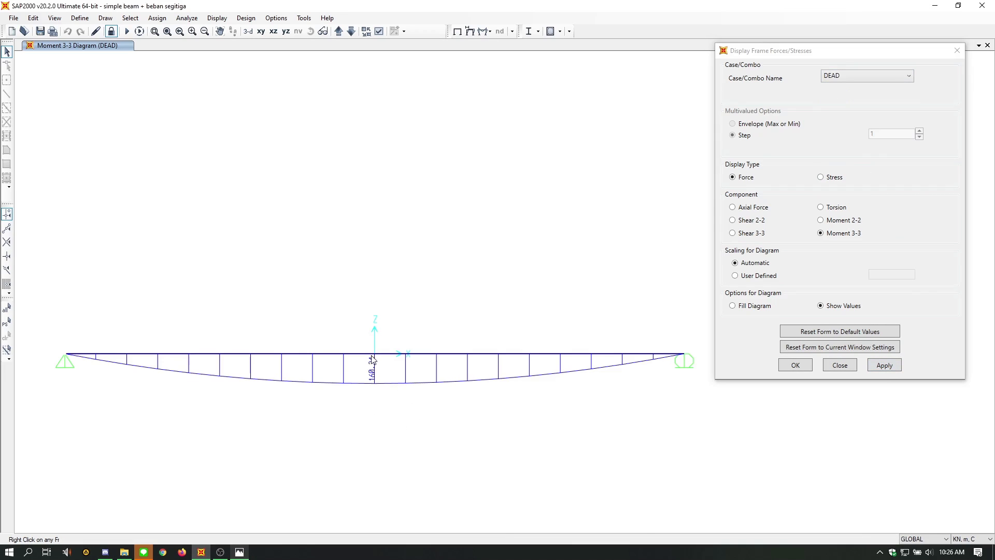
# - Return the Moment 3-3 diagram to the LIVE load case for comparison at midspan
pyautogui.click(860, 76)
pyautogui.click(831, 99)
pyautogui.click(885, 366)
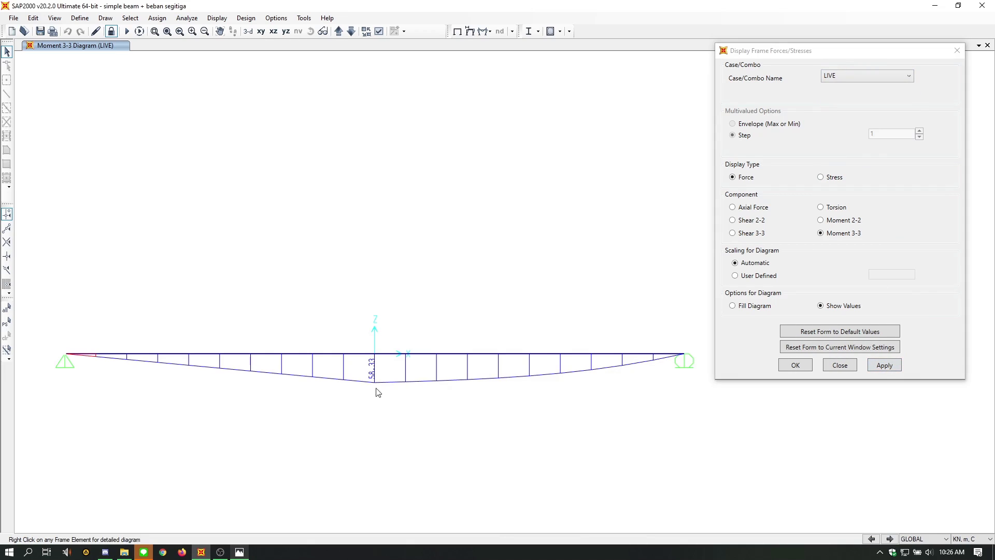
# - Display the Moment 3-3 diagram for the 1.2D + 1.6L combination and examine values along the beam
pyautogui.click(858, 76)
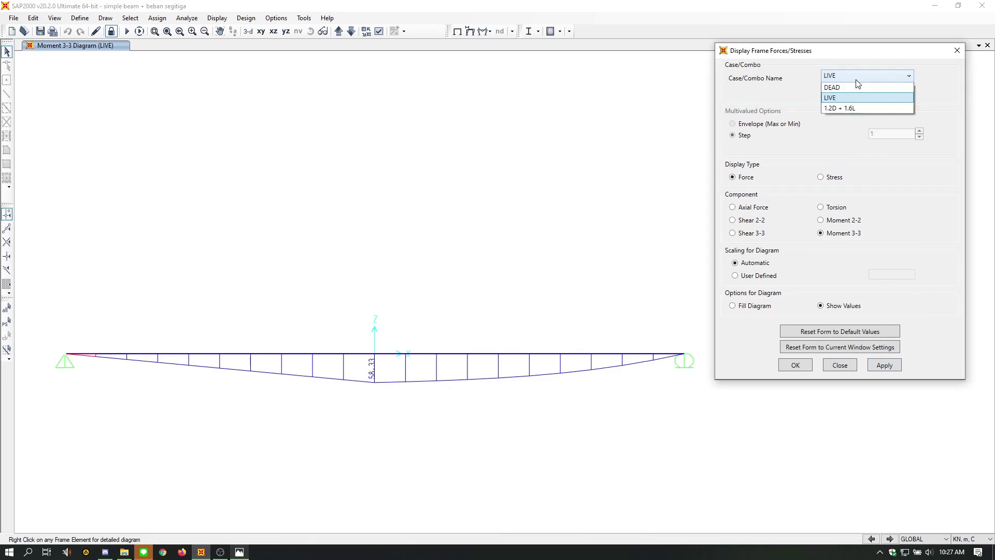
pyautogui.click(850, 110)
pyautogui.click(884, 369)
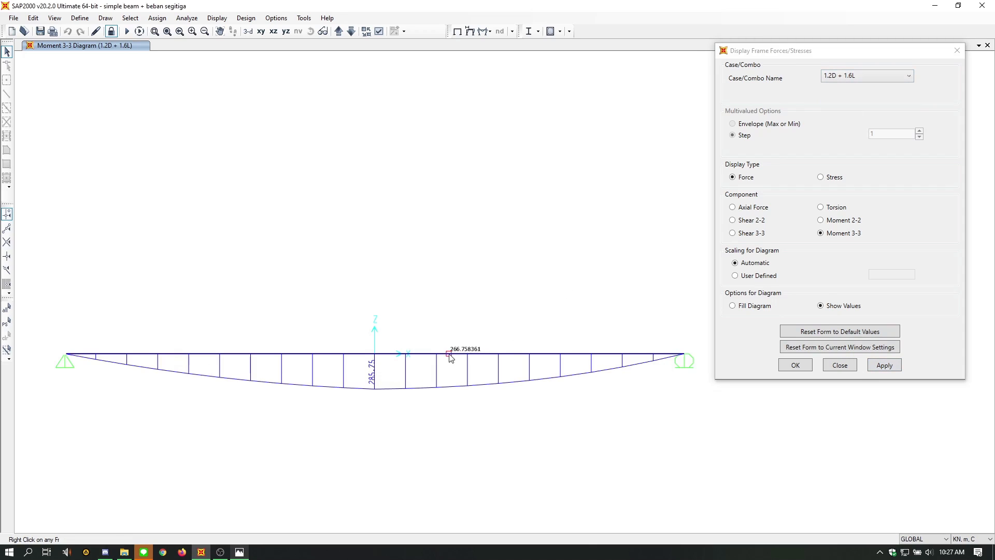
pyautogui.scroll(-3, 436, 427)
pyautogui.scroll(3, 413, 417)
pyautogui.moveTo(625, 385); pyautogui.dragTo(569, 401, button='middle')
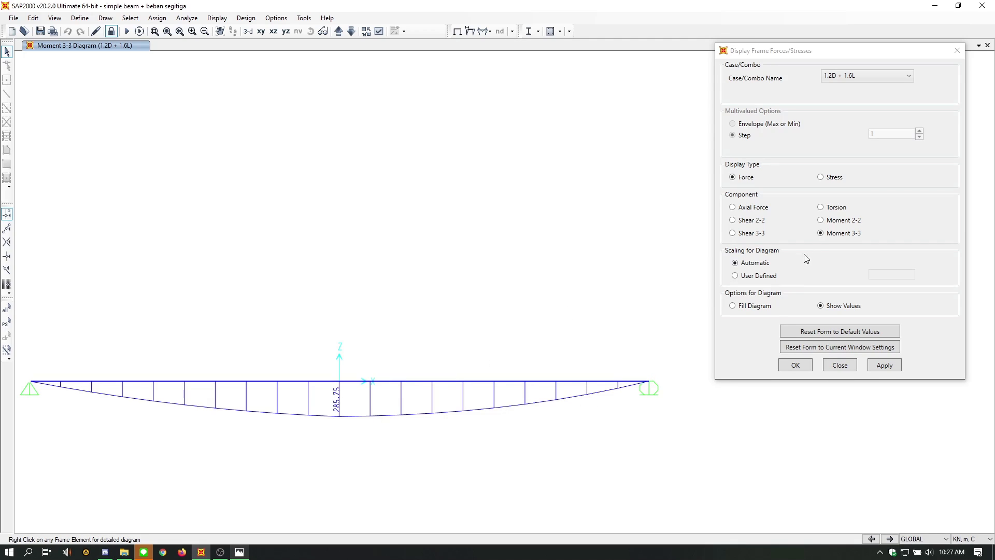
# - Switch the moment diagram to user-defined scaling with a scale factor of 10
pyautogui.click(771, 280)
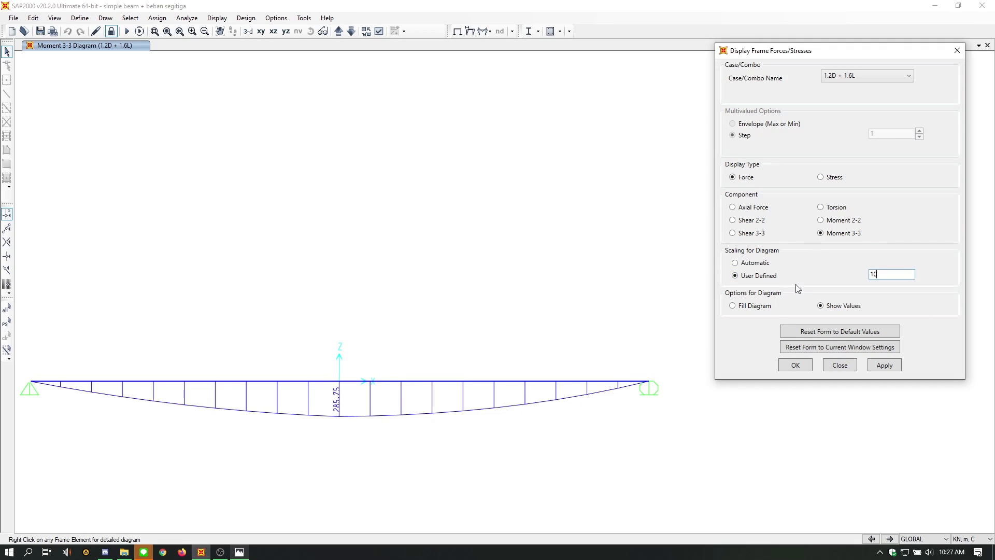
pyautogui.click(879, 367)
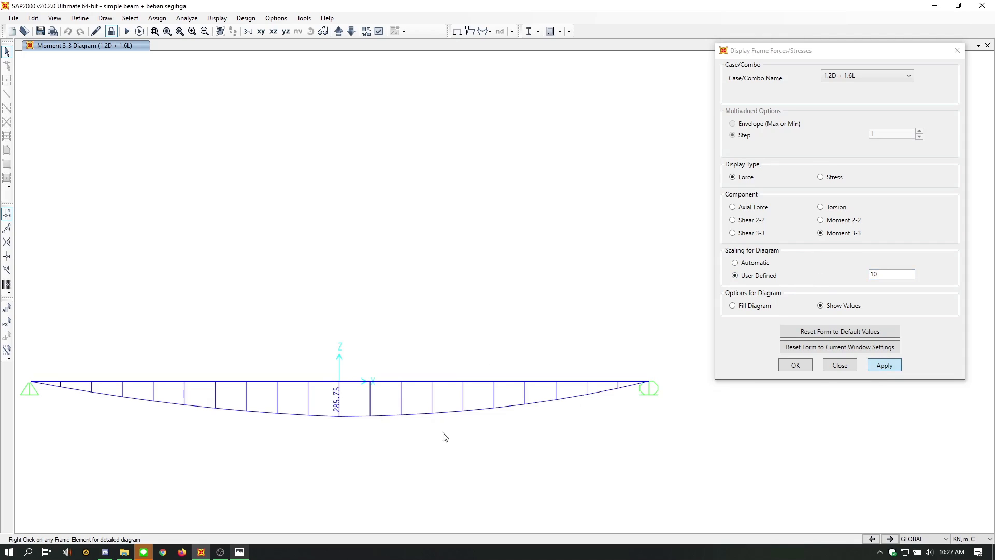
pyautogui.moveTo(440, 478); pyautogui.dragTo(564, 264, button='middle')
pyautogui.scroll(-5, 563, 282)
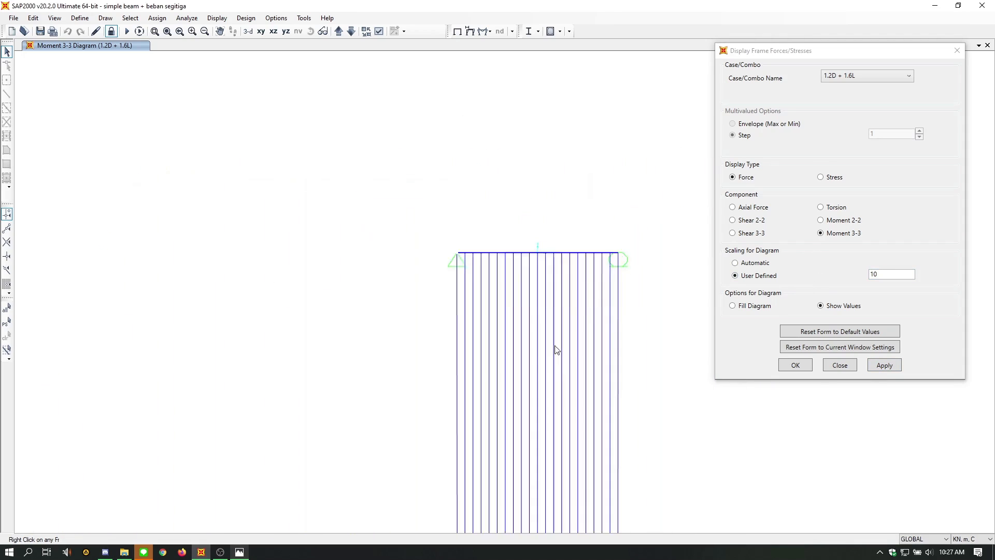
pyautogui.scroll(-3, 556, 350)
# - Try moment diagram scale factors of 2 and 1, applying each to the beam
pyautogui.doubleClick(891, 274)
pyautogui.write('2')
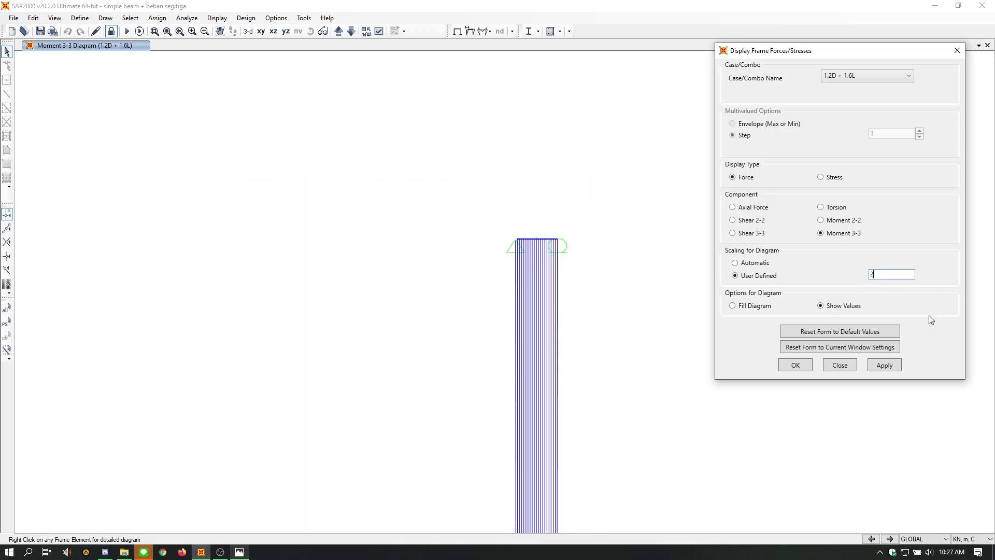
pyautogui.click(889, 366)
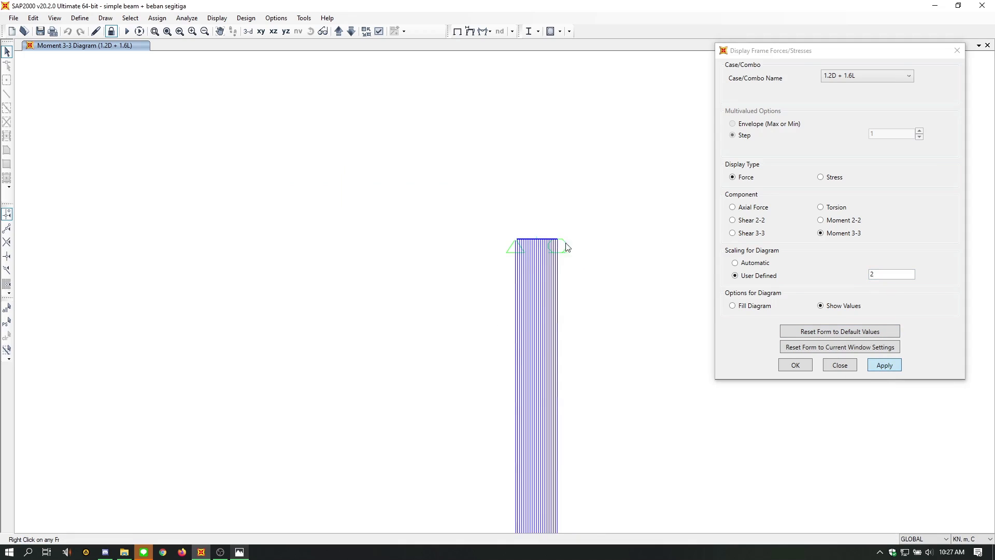
pyautogui.scroll(3, 551, 249)
pyautogui.doubleClick(875, 274)
pyautogui.write('1')
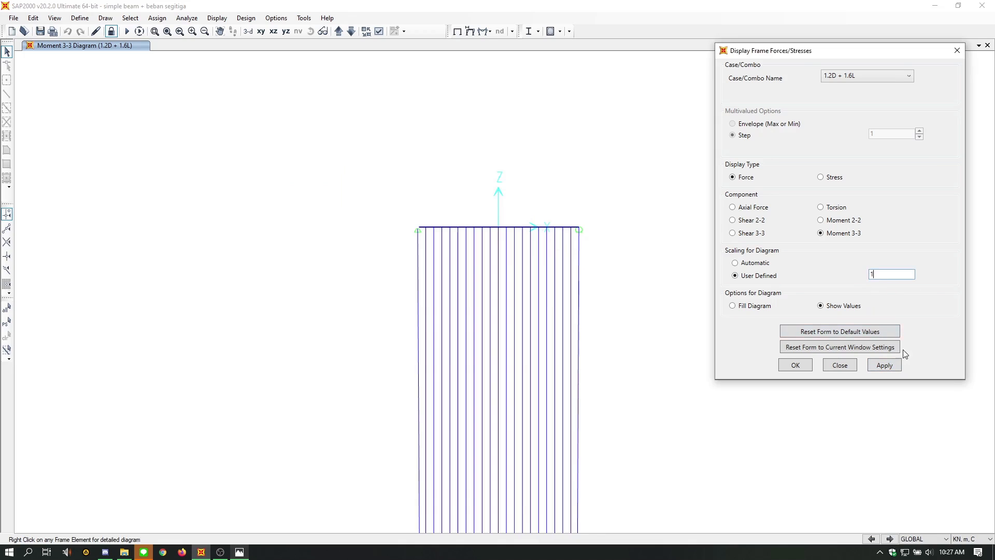
pyautogui.click(876, 366)
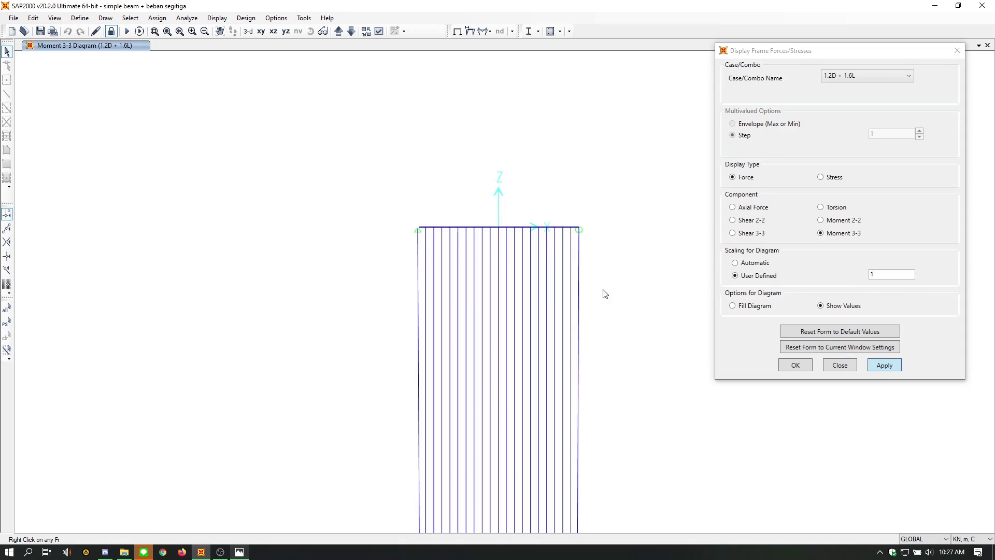
# - Try a moment diagram scale factor of 0.5 and check the whole diagram's shape
pyautogui.moveTo(879, 274); pyautogui.dragTo(831, 272)
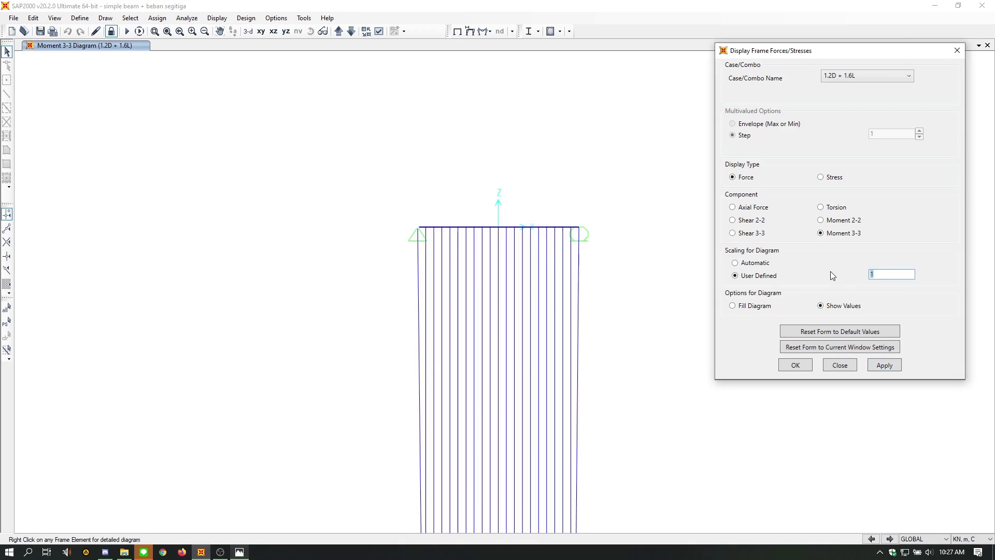
pyautogui.write('0.5')
pyautogui.click(884, 364)
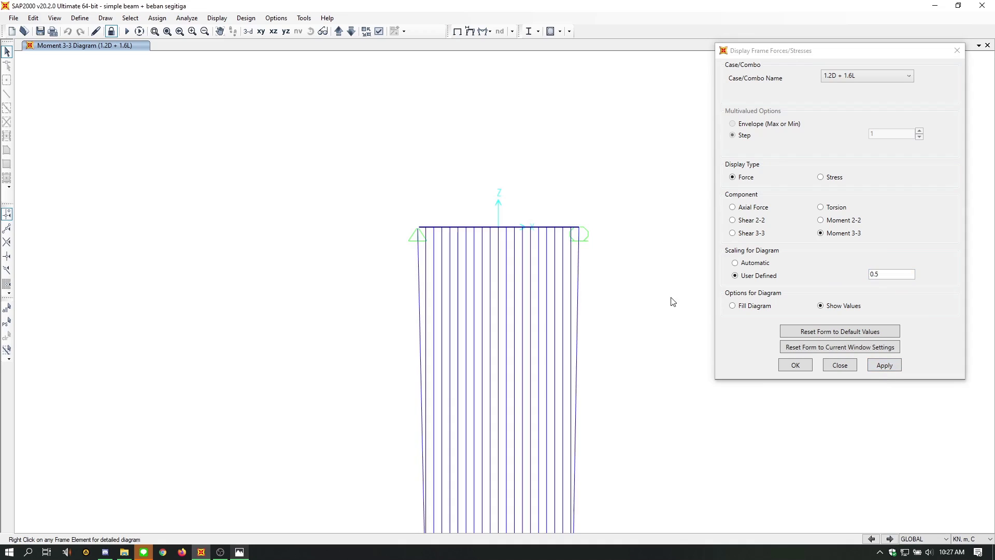
pyautogui.moveTo(671, 298); pyautogui.dragTo(622, 157, button='middle')
pyautogui.scroll(-3, 604, 317)
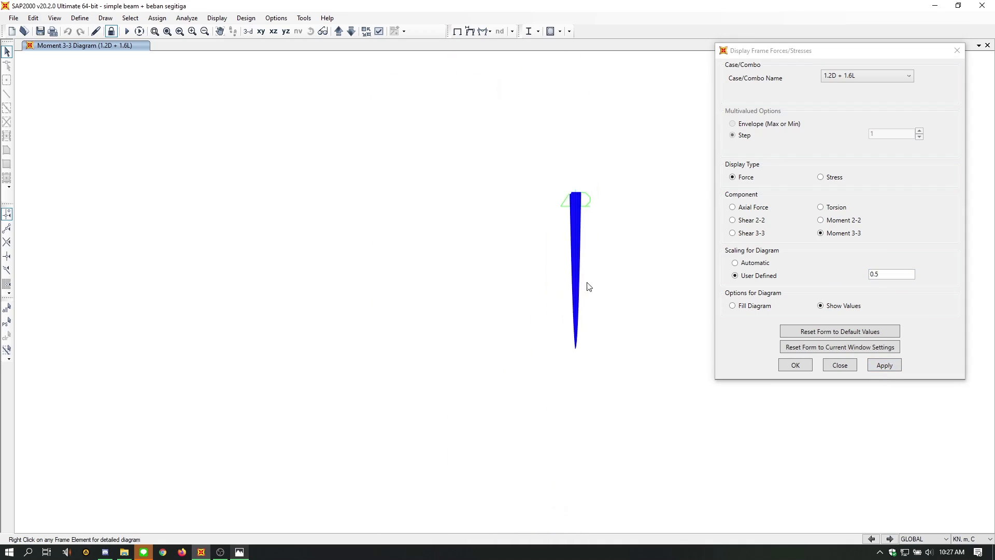
# - Try moment diagram scale factors of 0.1 and 0.05, checking the diagram's proportions
pyautogui.click(886, 275)
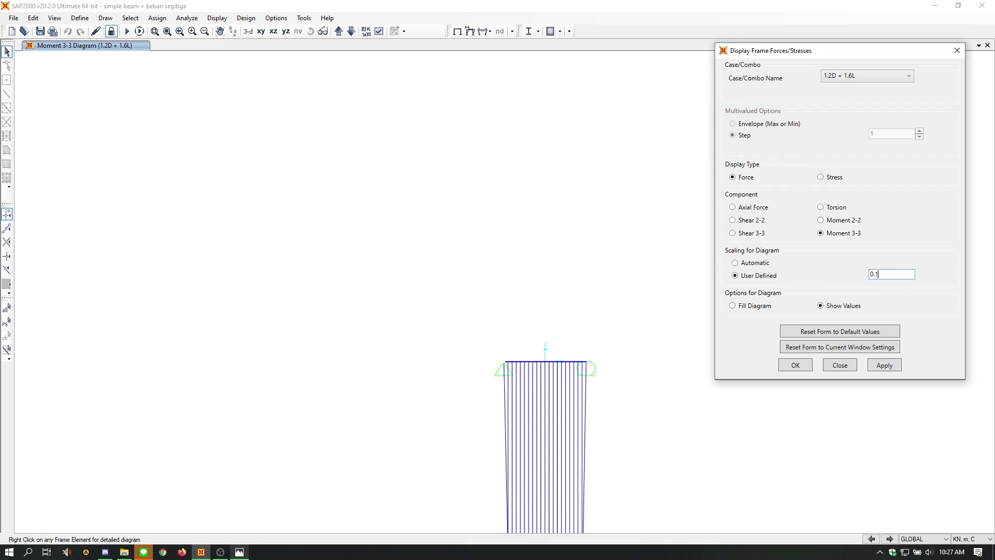
pyautogui.click(884, 366)
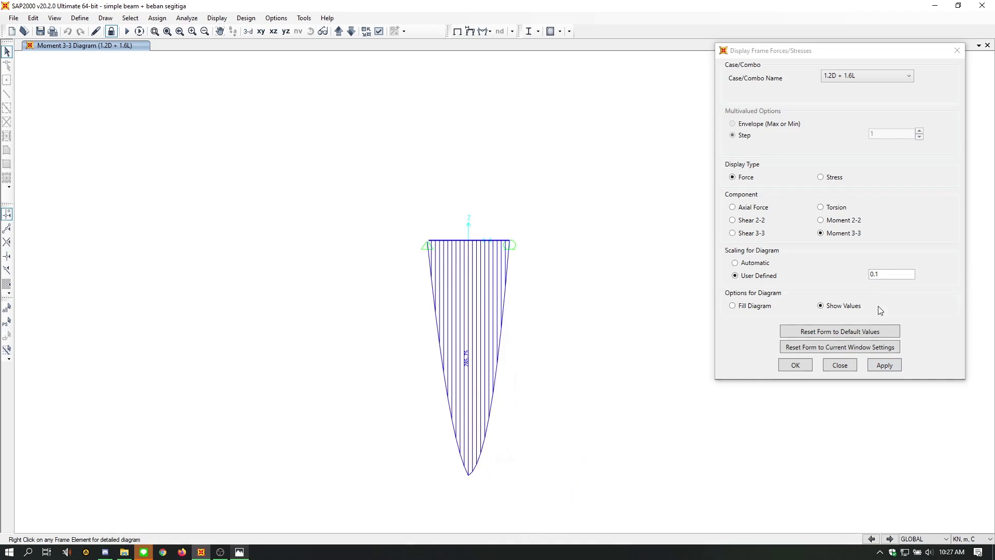
pyautogui.click(886, 275)
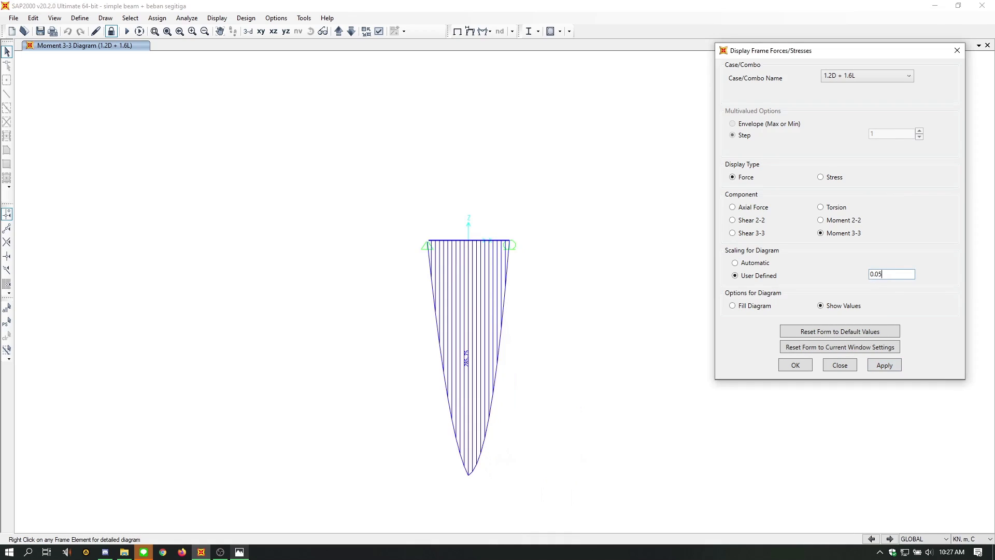
pyautogui.click(886, 366)
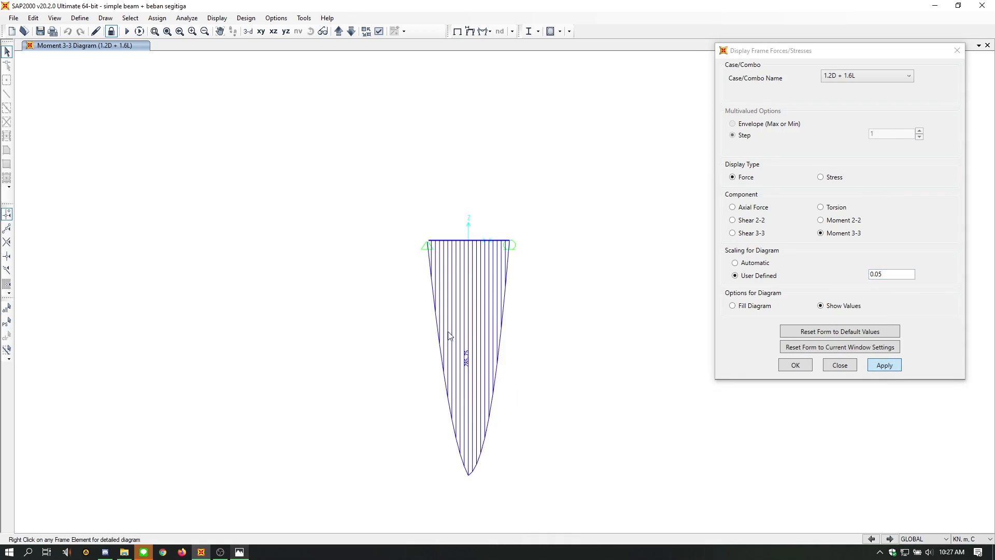
pyautogui.scroll(2, 513, 288)
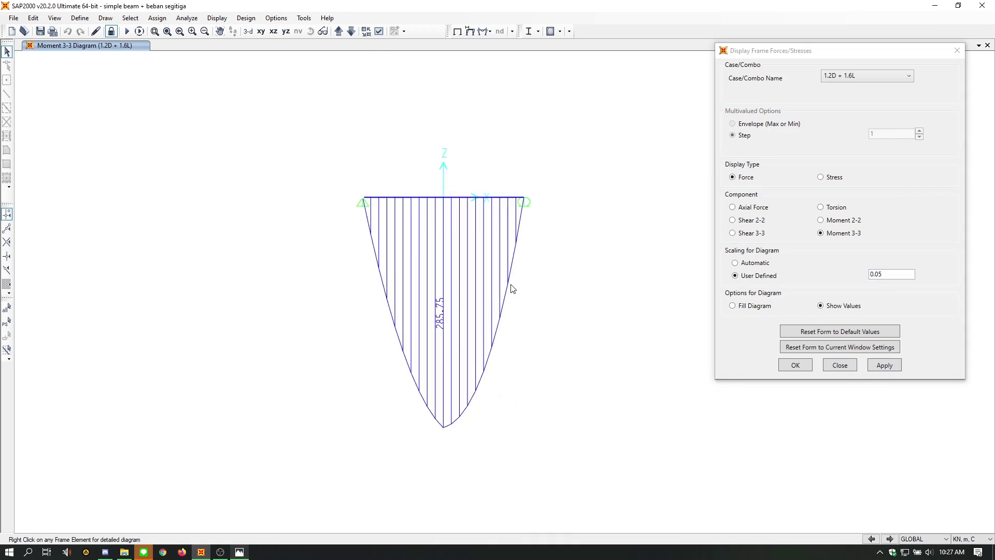
pyautogui.scroll(1, 512, 288)
pyautogui.scroll(-1, 557, 295)
# - Try a moment diagram scale factor of 0.01 and inspect the diagram up close
pyautogui.click(888, 277)
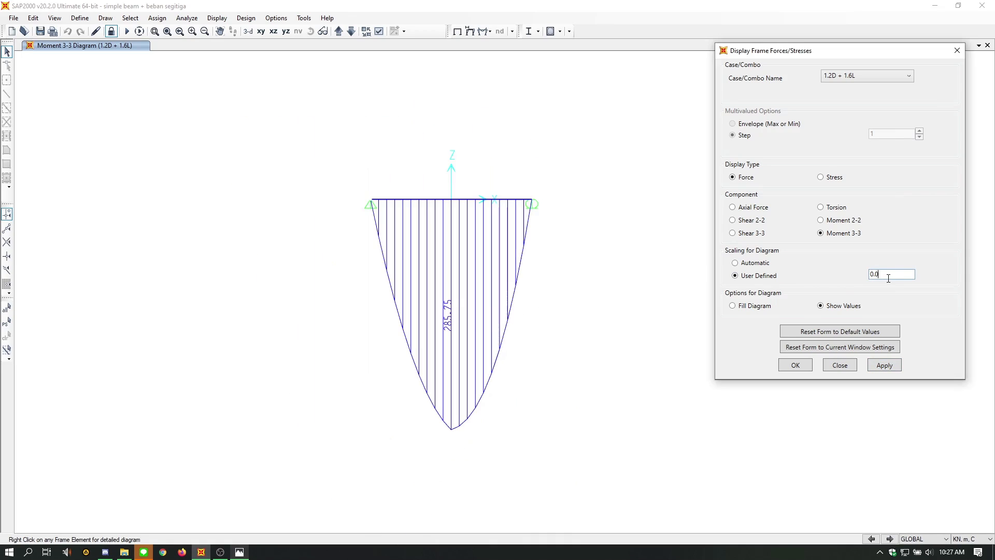
pyautogui.write('1')
pyautogui.click(884, 365)
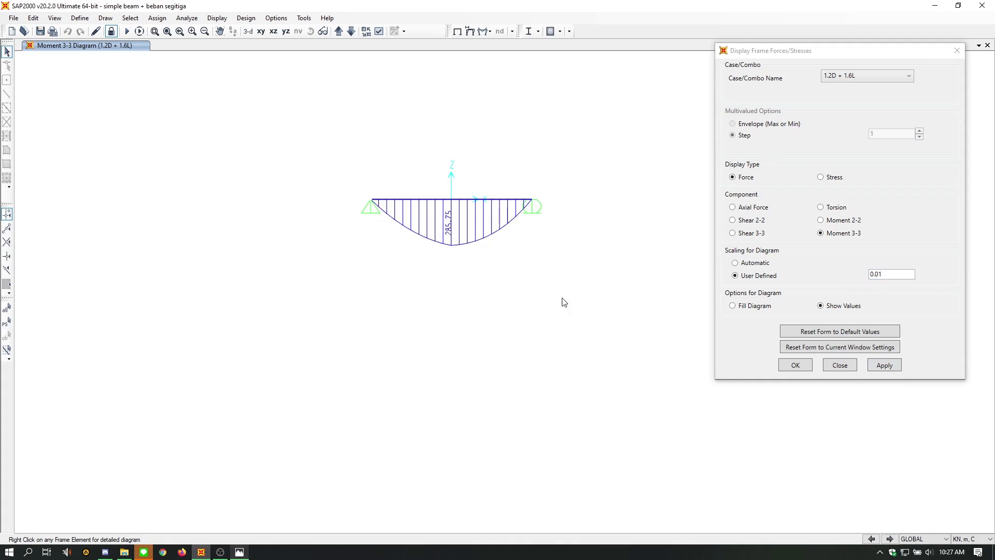
pyautogui.scroll(4, 511, 234)
pyautogui.moveTo(503, 249); pyautogui.dragTo(512, 266, button='middle')
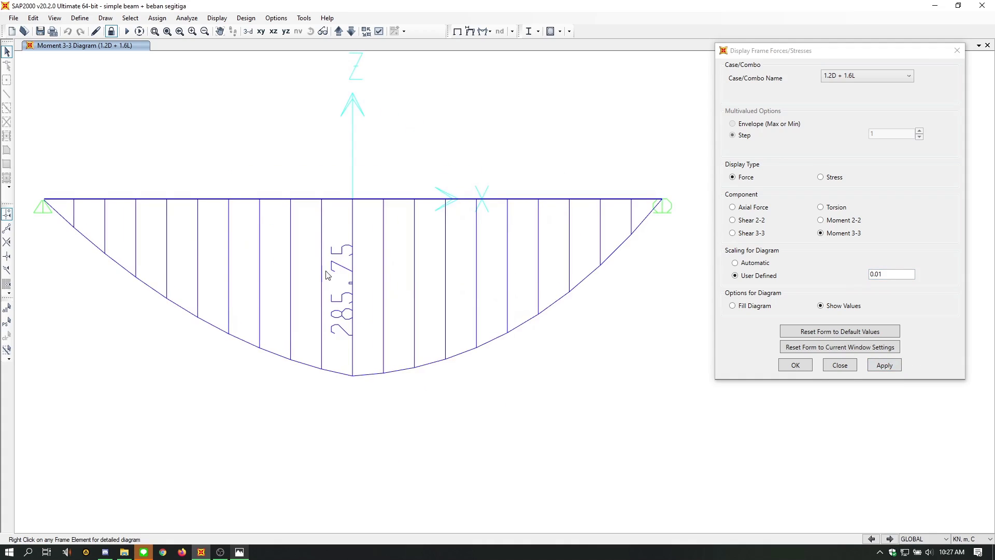
# - Set the moment diagram's scale factor to 0.019, check the resulting curve, and accept the frame force display settings
pyautogui.click(888, 276)
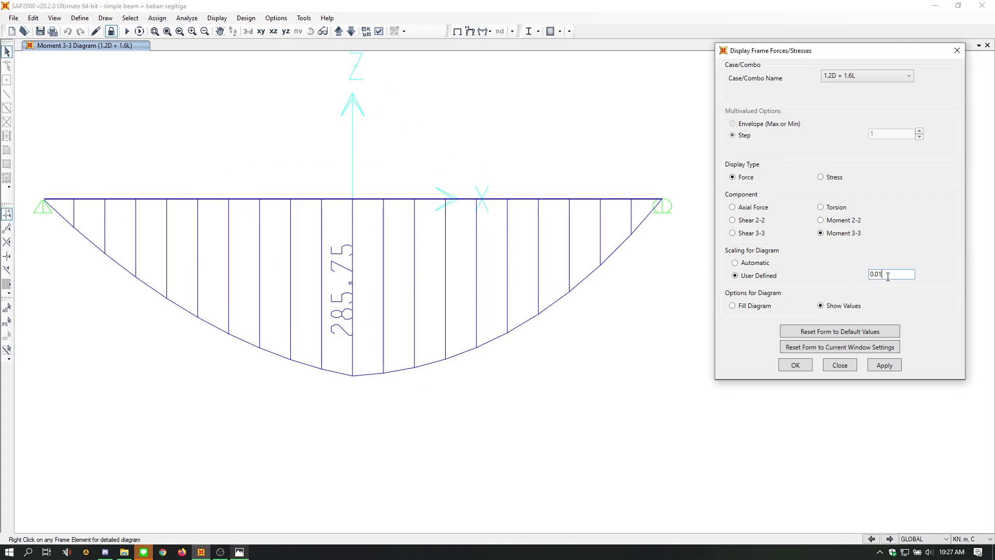
pyautogui.click(884, 368)
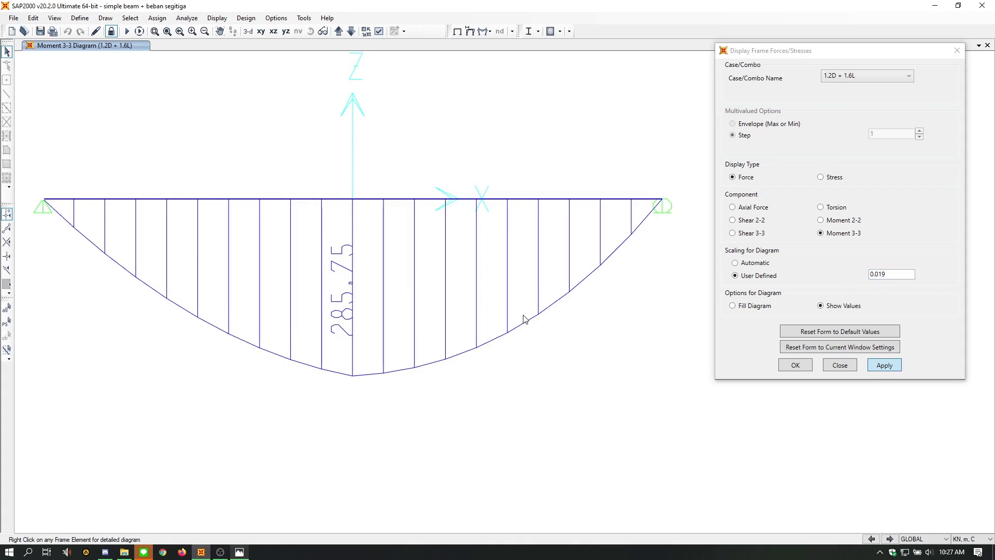
pyautogui.scroll(-1, 520, 317)
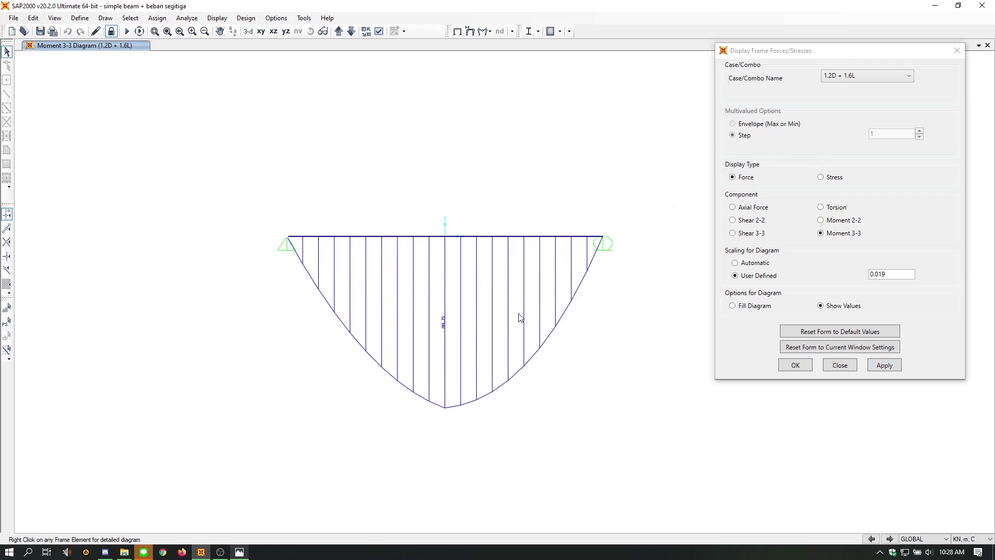
pyautogui.scroll(1, 508, 314)
pyautogui.moveTo(467, 288); pyautogui.dragTo(460, 285, button='middle')
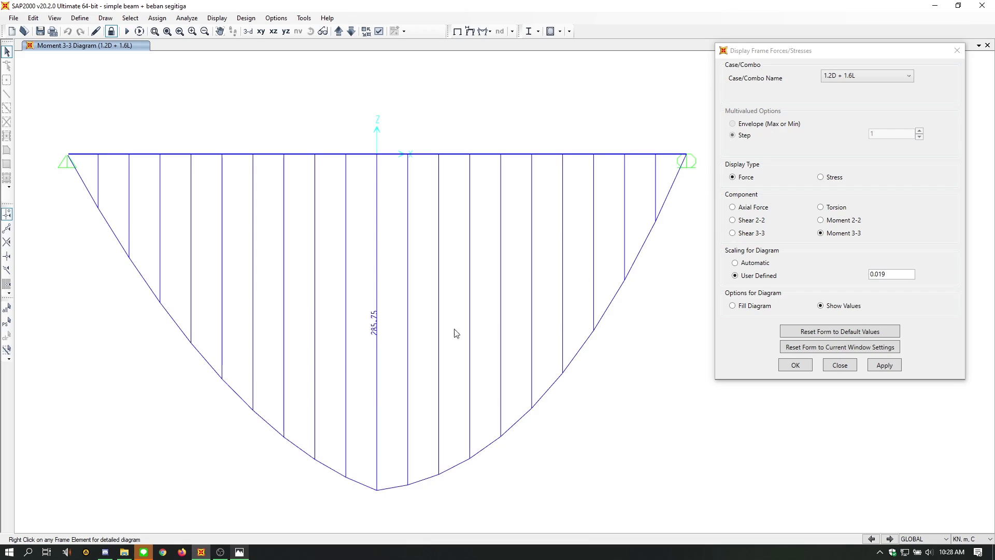
pyautogui.click(886, 365)
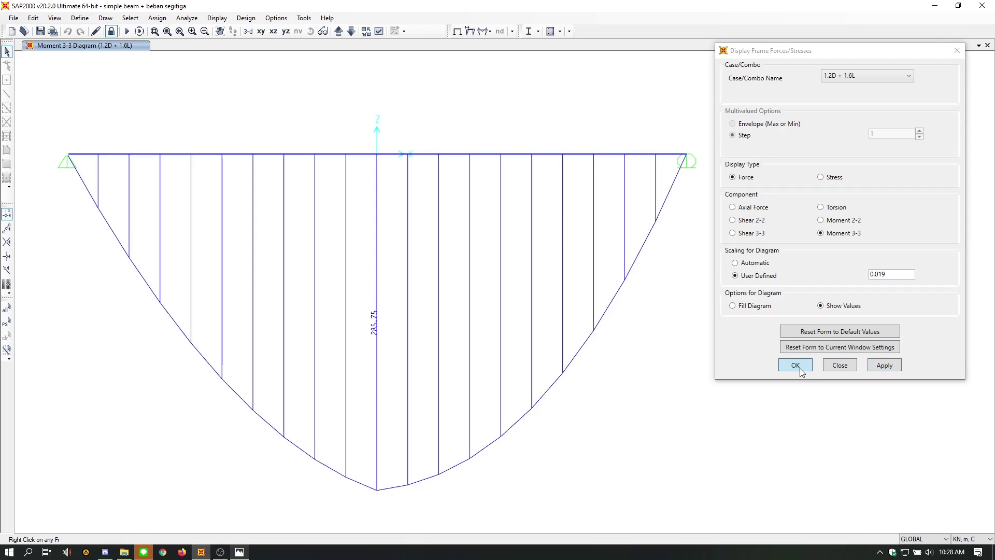
pyautogui.press('Return')
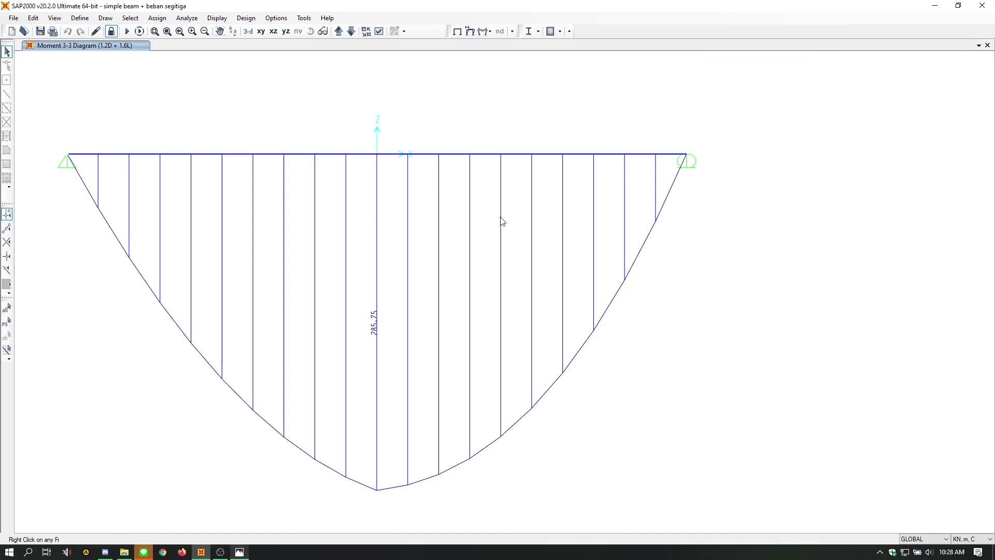
pyautogui.scroll(-4, 524, 249)
pyautogui.moveTo(539, 254); pyautogui.dragTo(547, 276, button='middle')
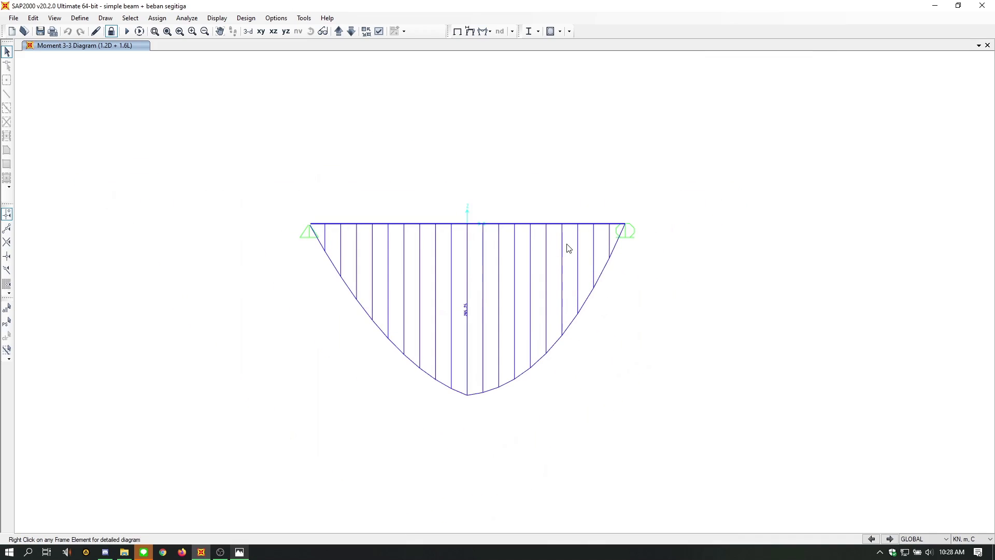